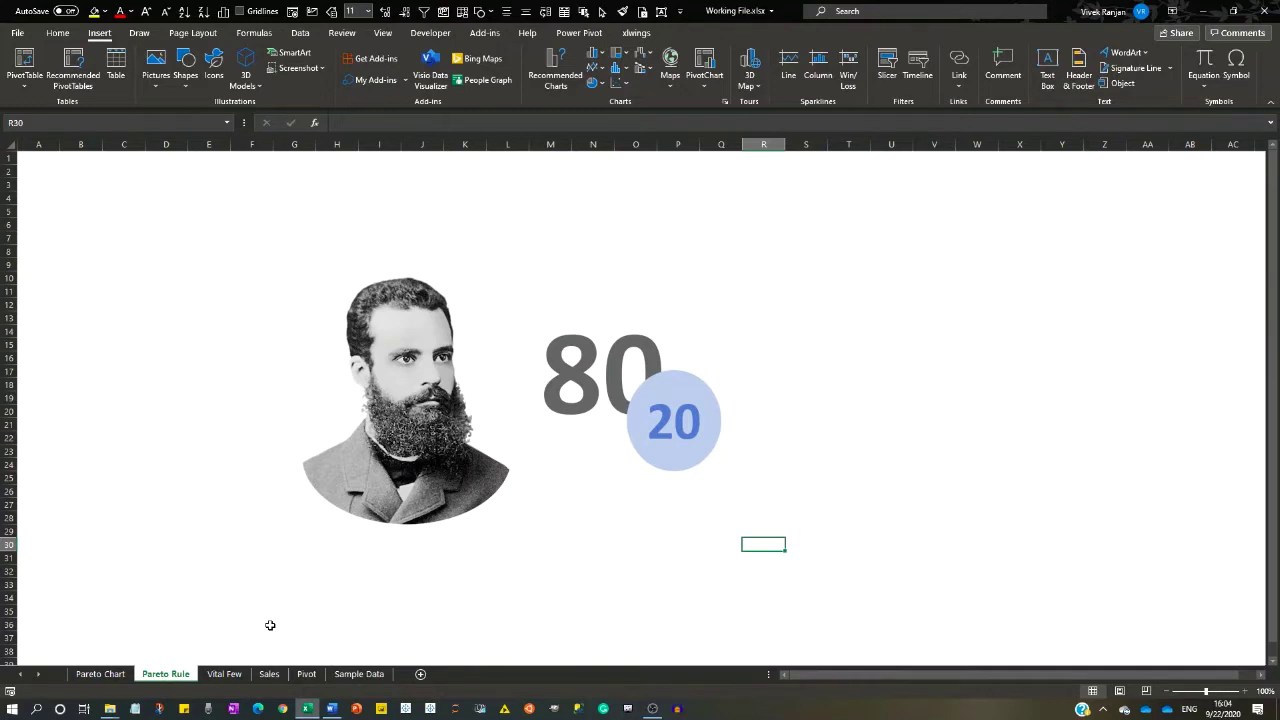
# Step: Look through the Vital Few, Sales and Pivot sheets, including the example Pareto charts on the last two
pyautogui.hotkey('ctrl', 'pagedown')
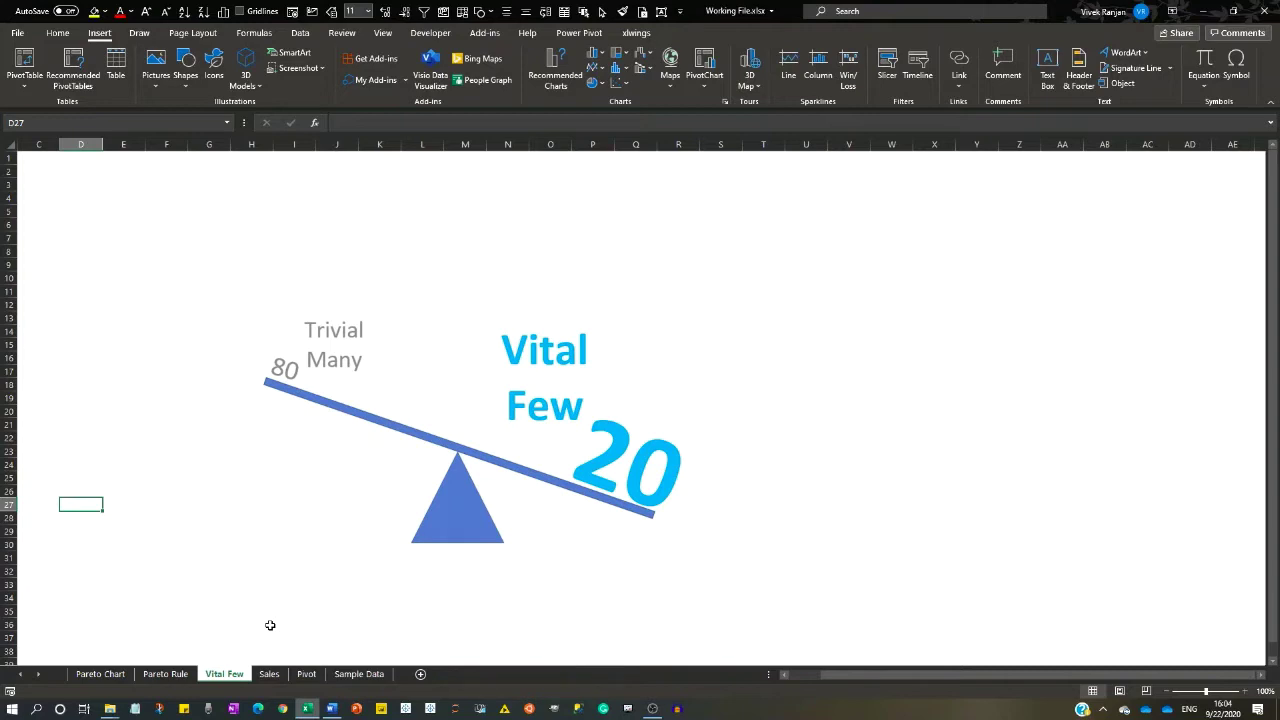
pyautogui.hotkey('ctrl', 'pagedown')
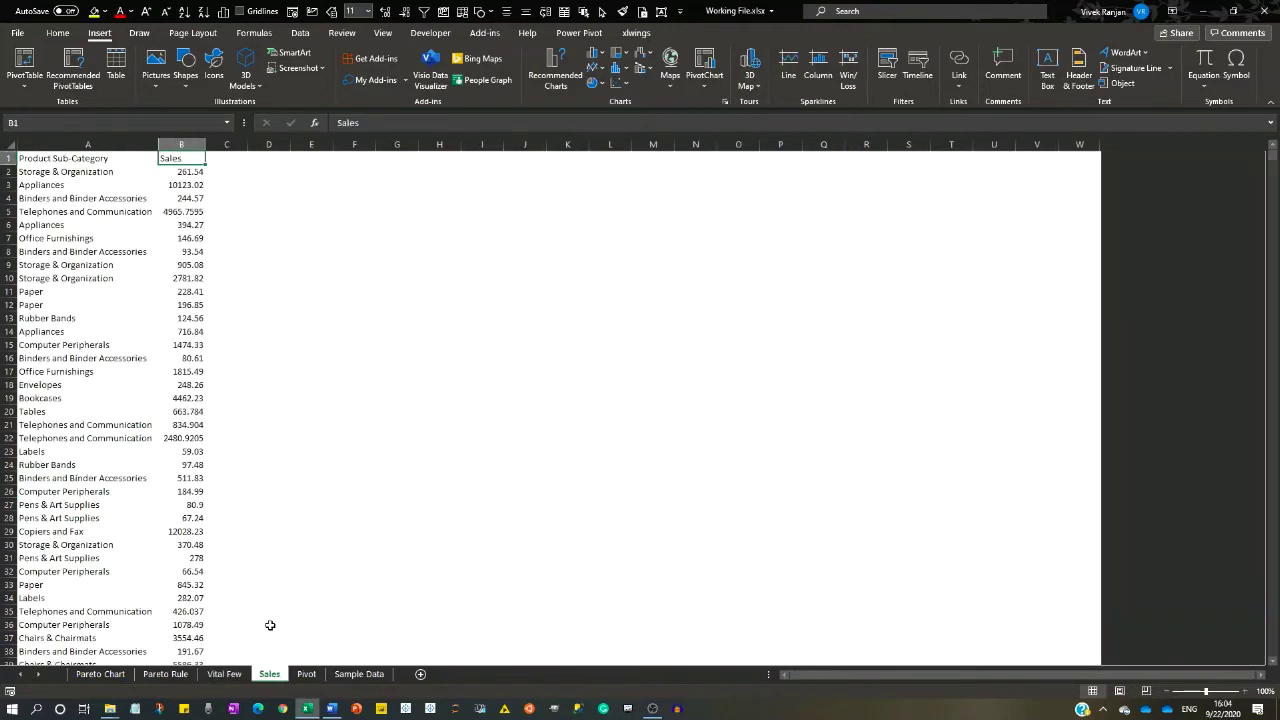
pyautogui.hotkey('ctrl', 'Down')
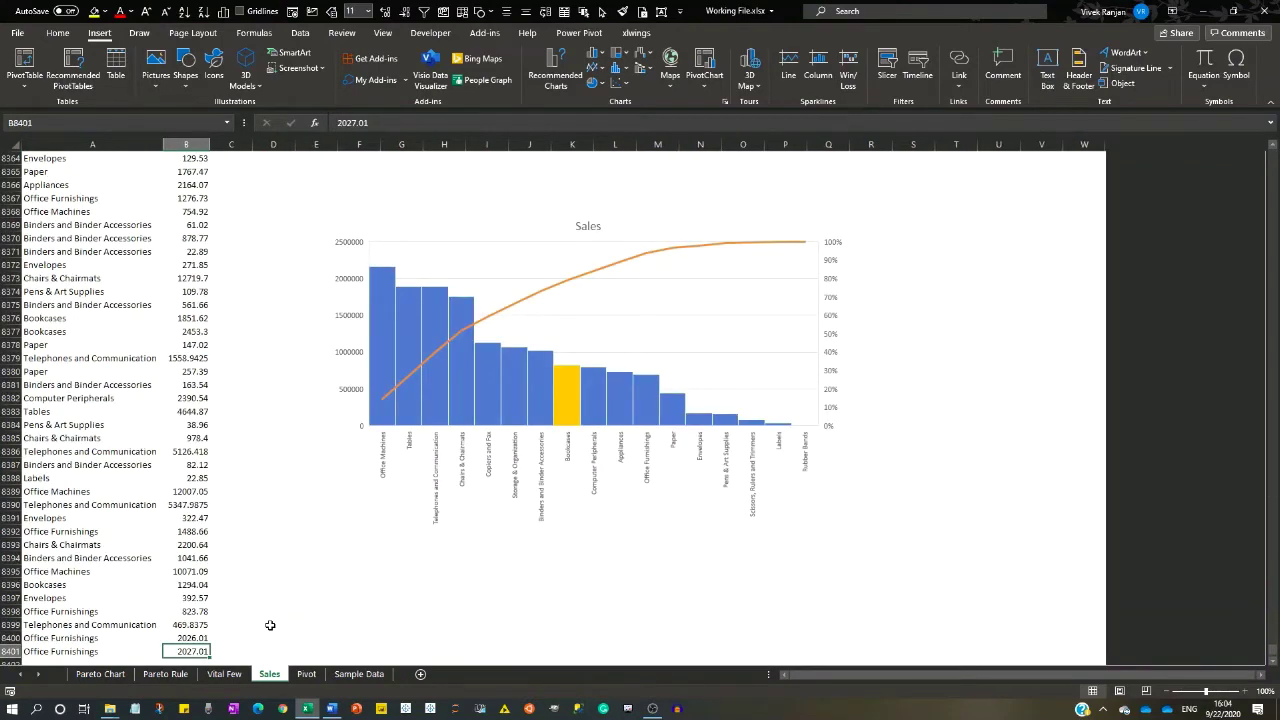
pyautogui.hotkey('ctrl', 'pagedown')
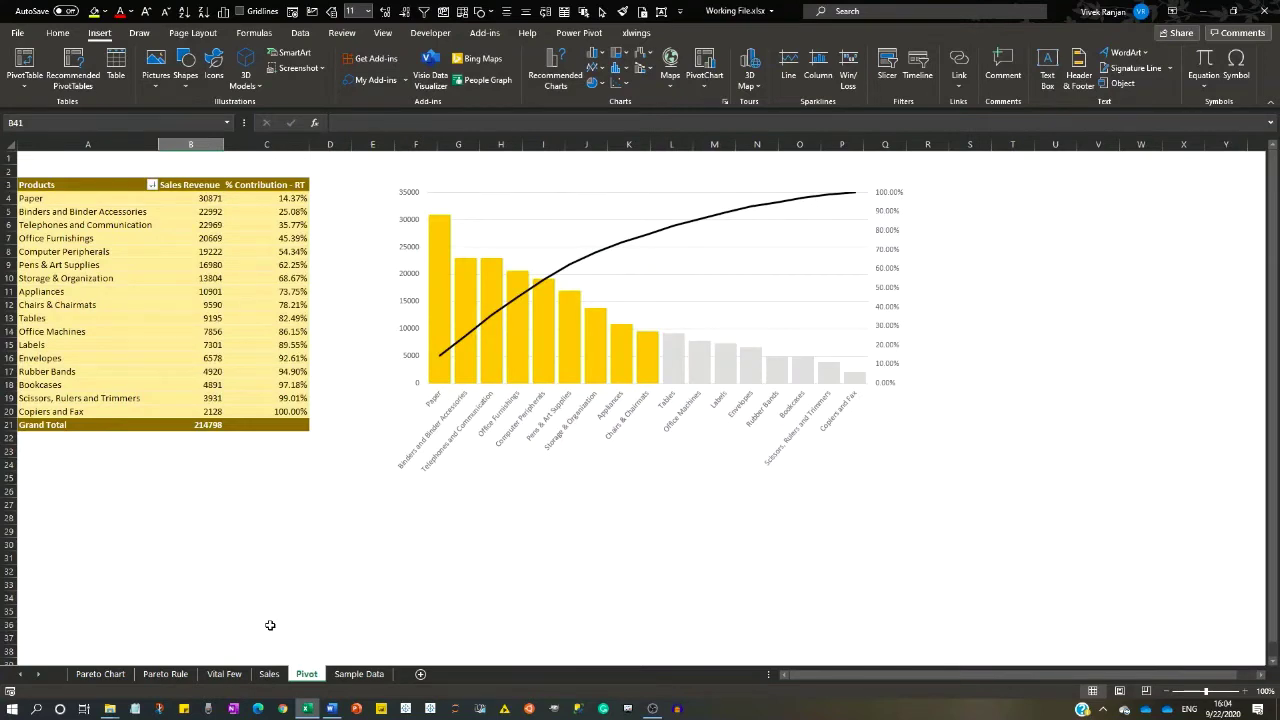
pyautogui.click(727, 489)
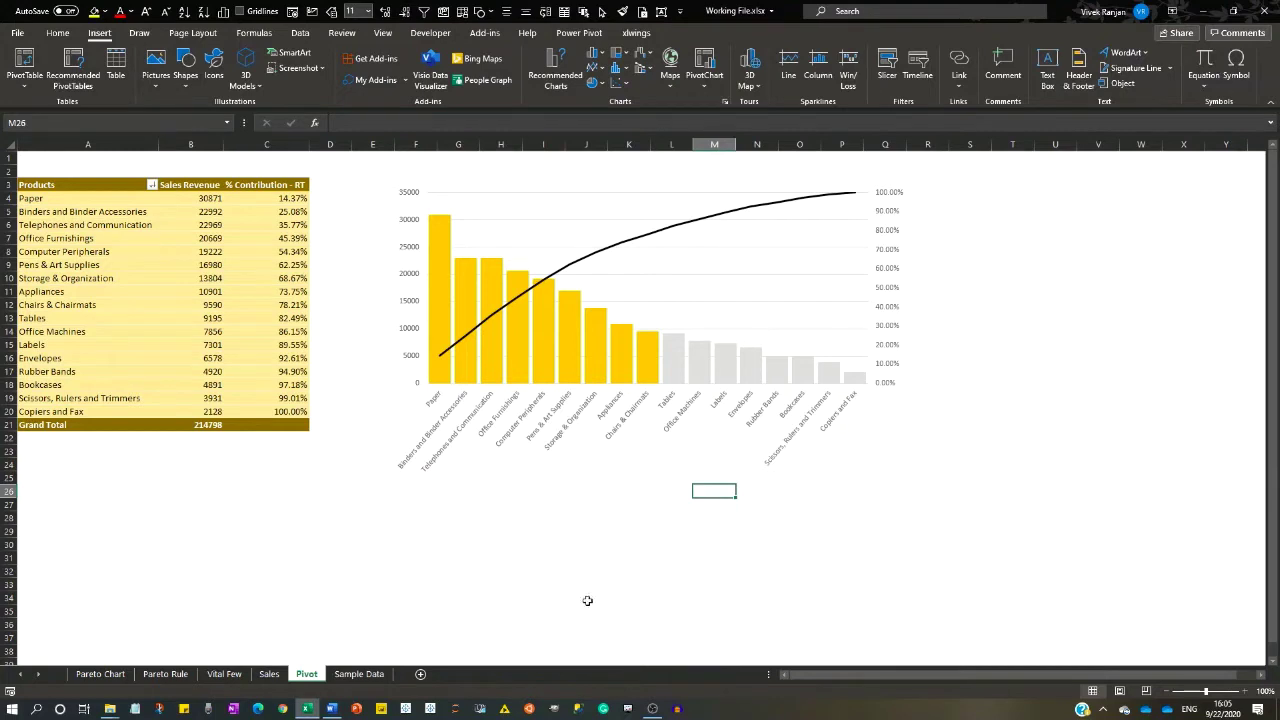
# Step: Examine the Product Sub-Category and Sales columns on the Sample Data sheet
pyautogui.hotkey('ctrl', 'pagedown')
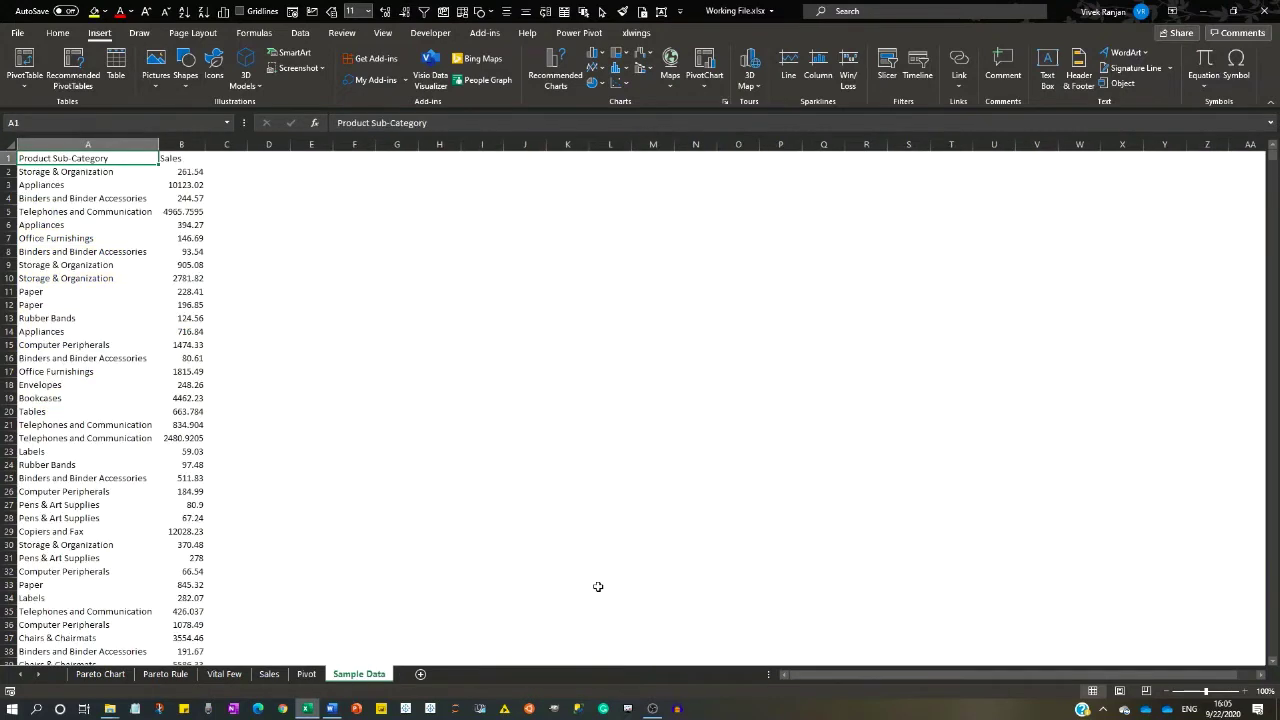
pyautogui.press('Down')
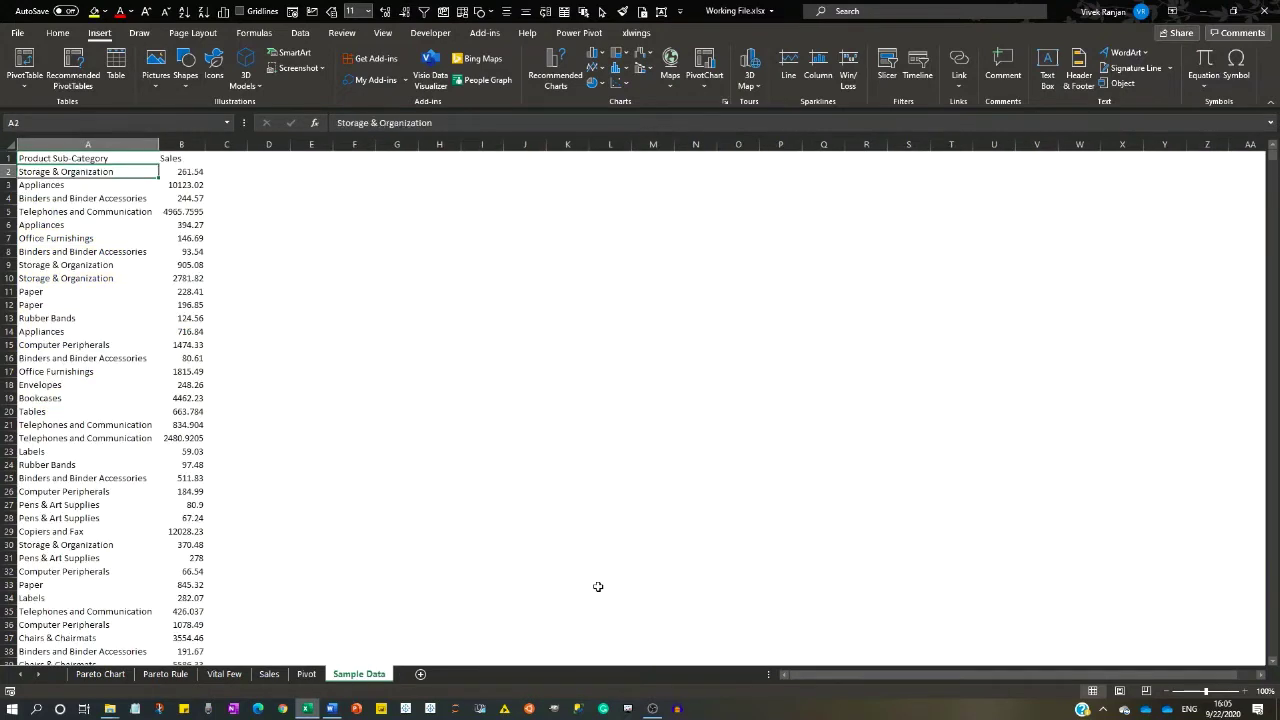
pyautogui.press('Down')
pyautogui.press('Down')
pyautogui.press('Down')
pyautogui.press('Right')
pyautogui.hotkey('ctrl', 'Up')
pyautogui.press('Left')
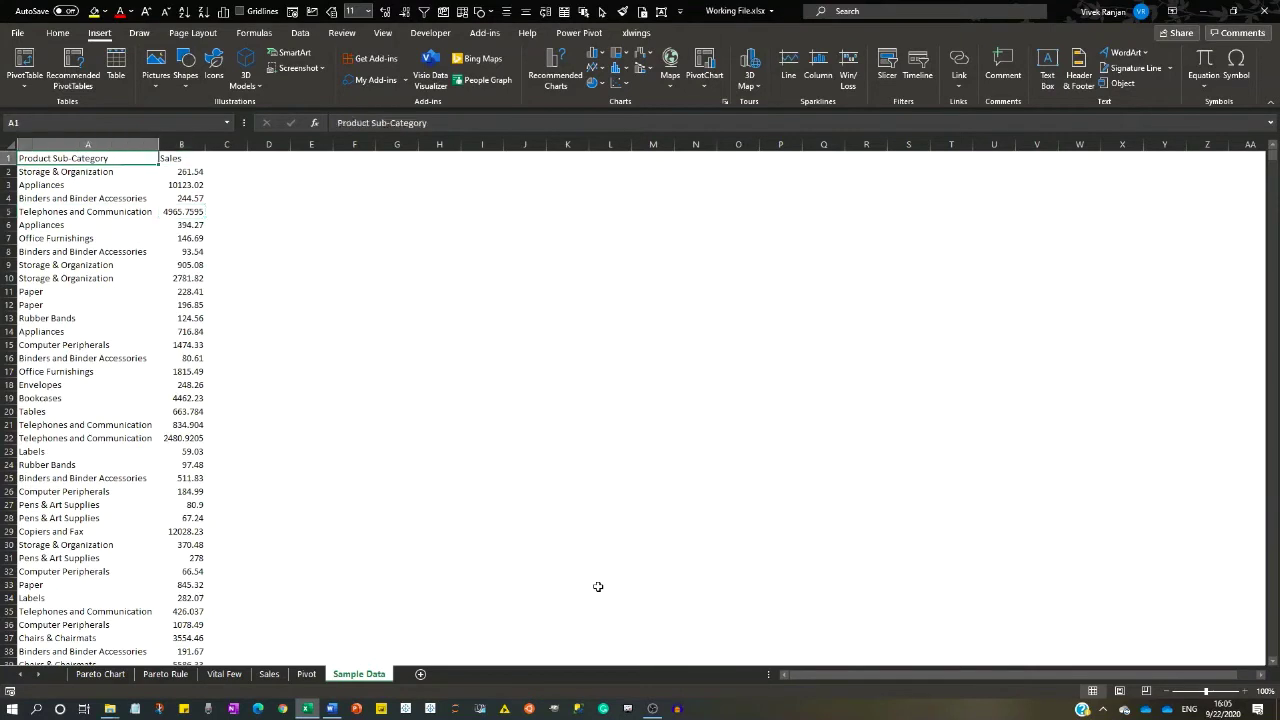
# Step: Insert a Pareto chart from the entire Product Sub-Category and Sales data range on the Sample Data sheet
pyautogui.hotkey('ctrl', 'shift', 'End')
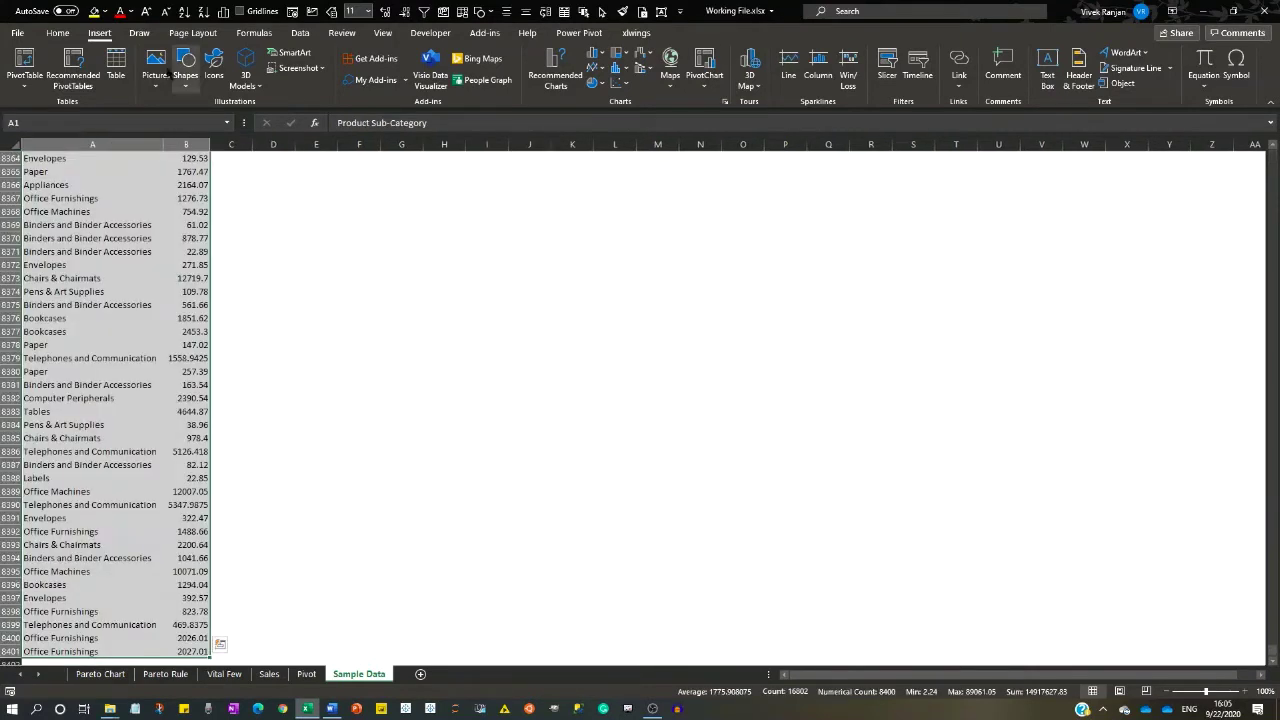
pyautogui.click(561, 84)
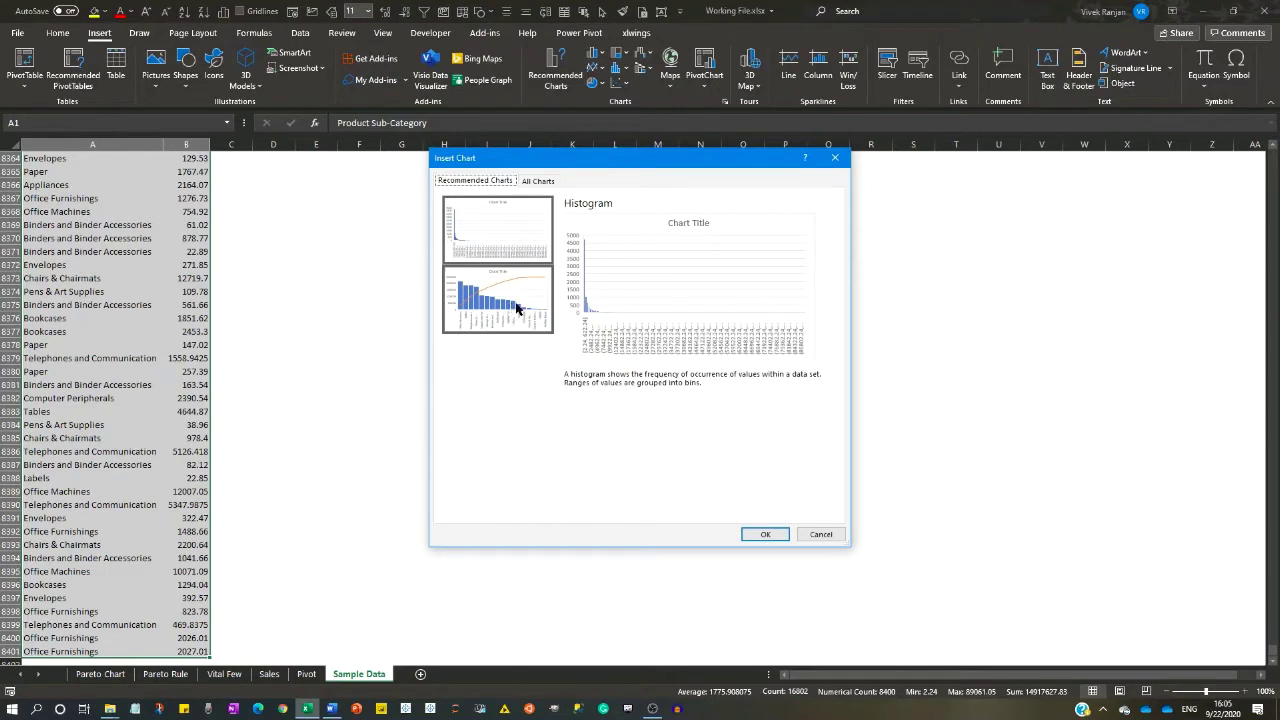
pyautogui.click(517, 309)
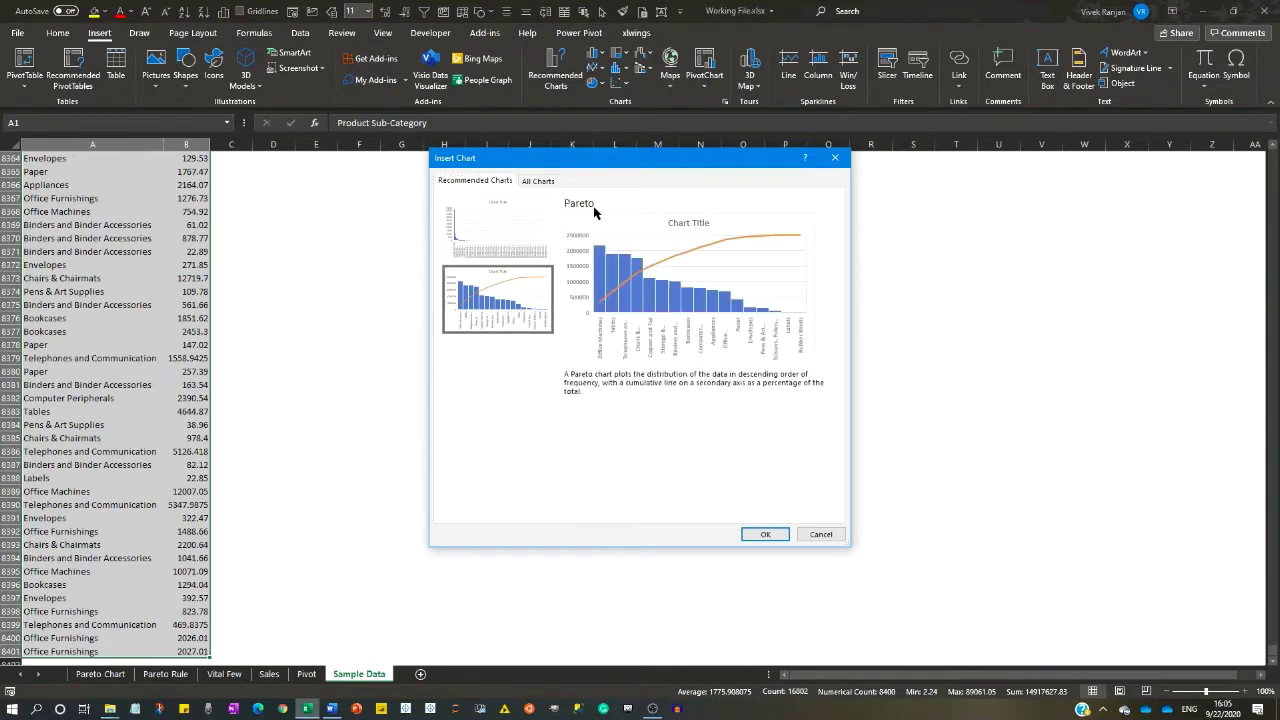
pyautogui.click(548, 184)
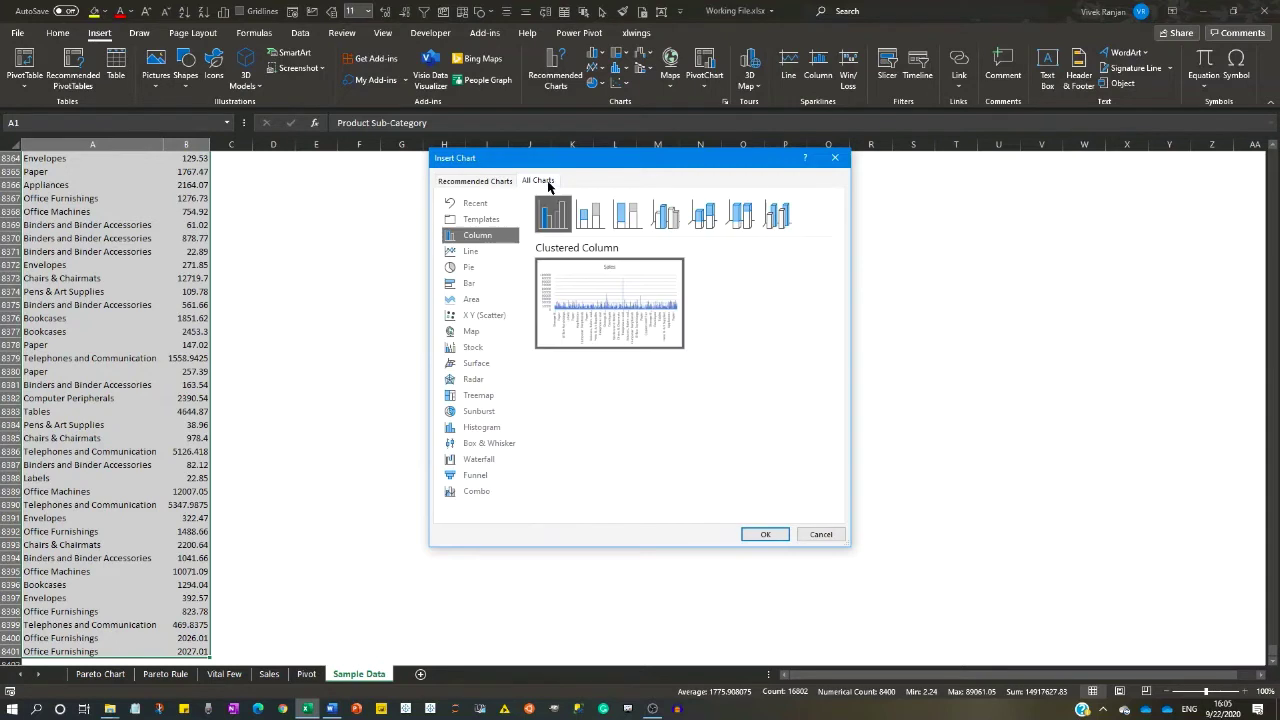
pyautogui.click(485, 428)
pyautogui.click(590, 214)
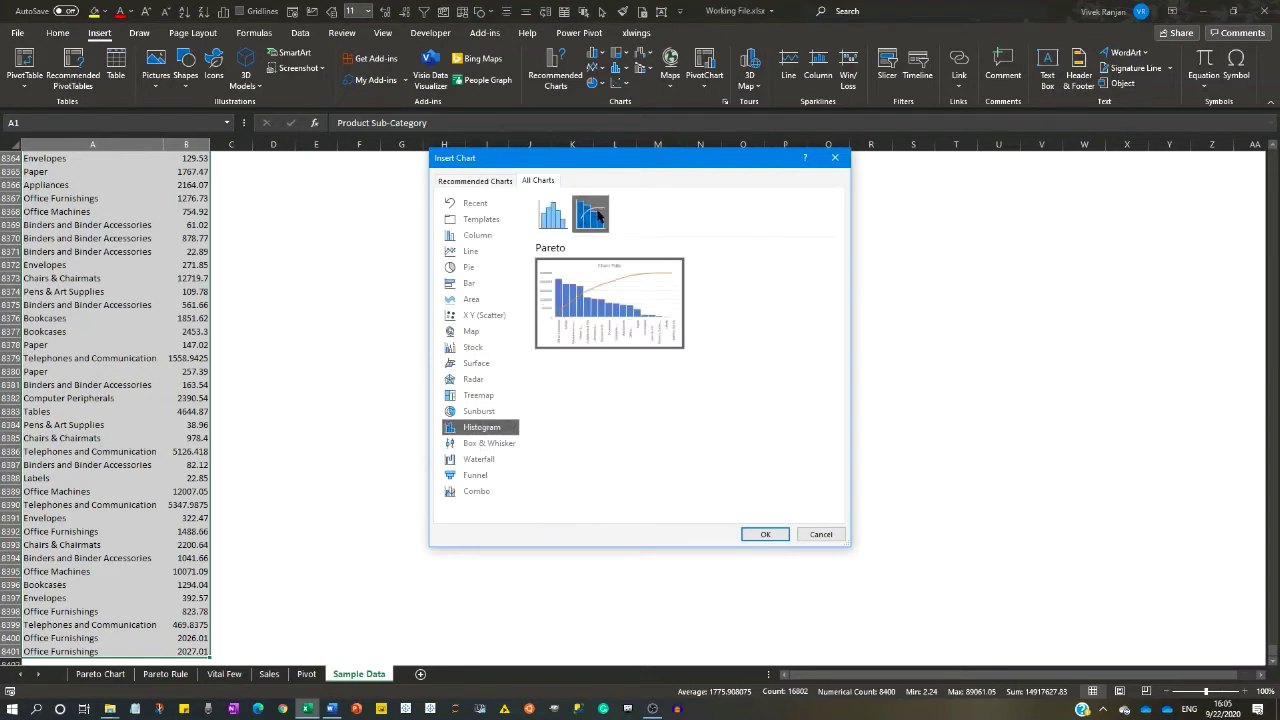
pyautogui.click(760, 533)
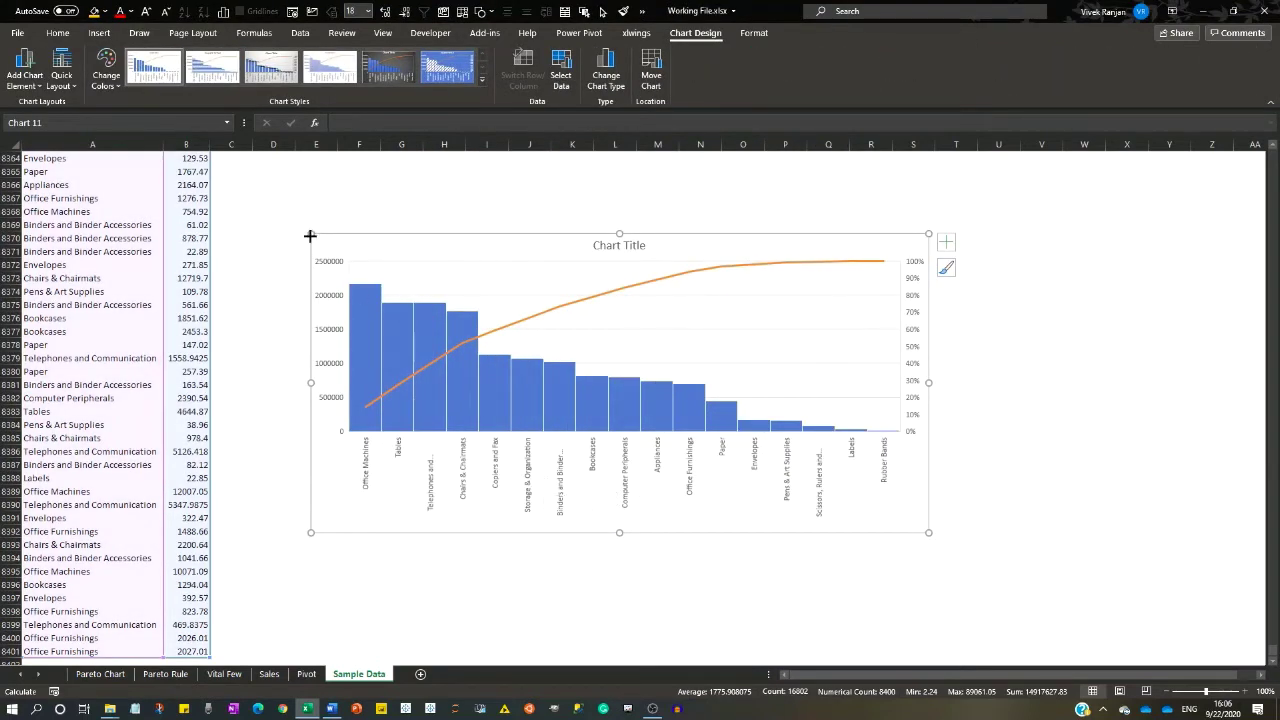
# Step: Make the Pareto chart slightly taller and move it a little lower beside the data, then deselect it
pyautogui.moveTo(309, 234); pyautogui.dragTo(309, 224)
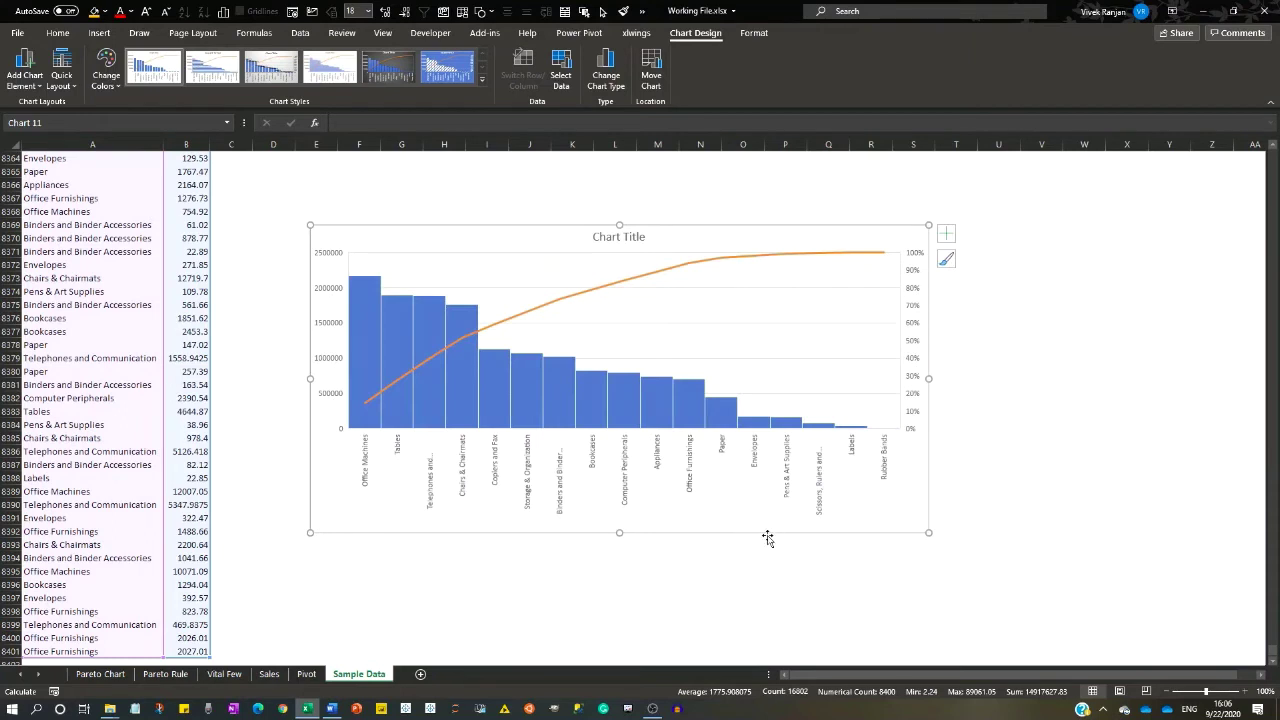
pyautogui.moveTo(765, 529); pyautogui.dragTo(765, 547)
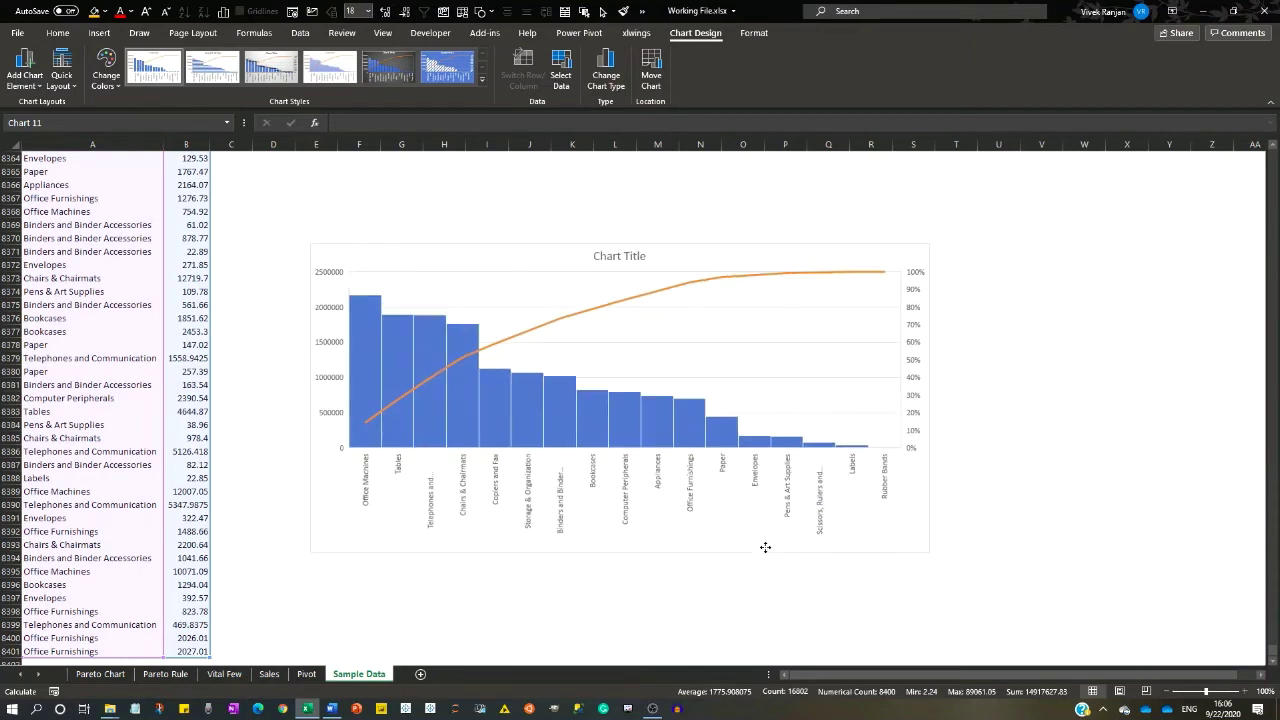
pyautogui.click(1022, 414)
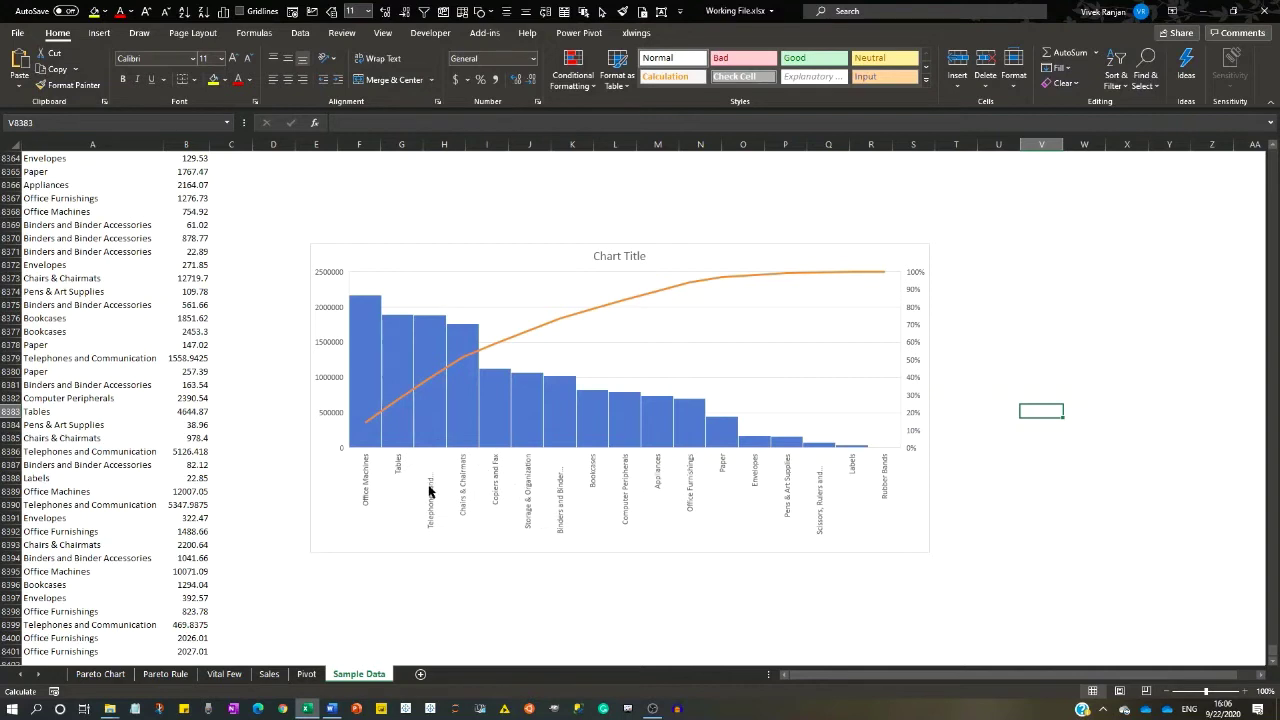
# Step: Examine the formatting options available for the Pareto chart's category axis and percentage axis
pyautogui.click(461, 487)
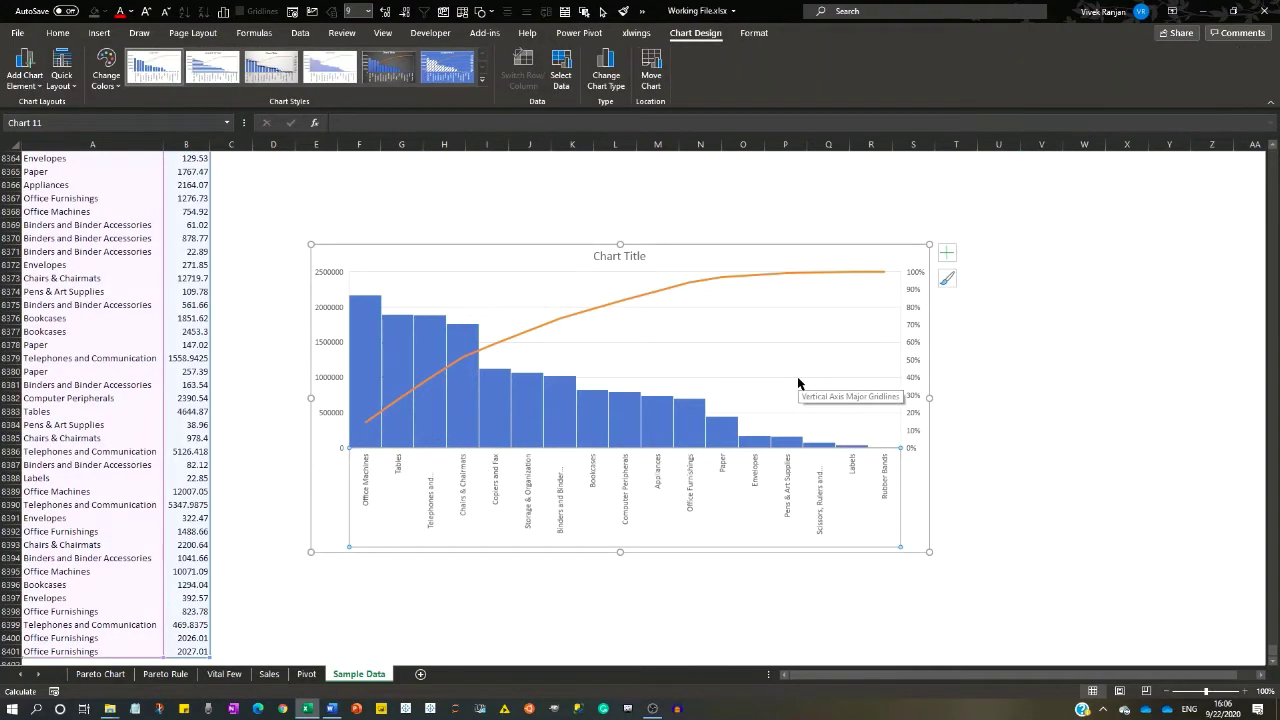
pyautogui.doubleClick(918, 366)
pyautogui.click(1166, 177)
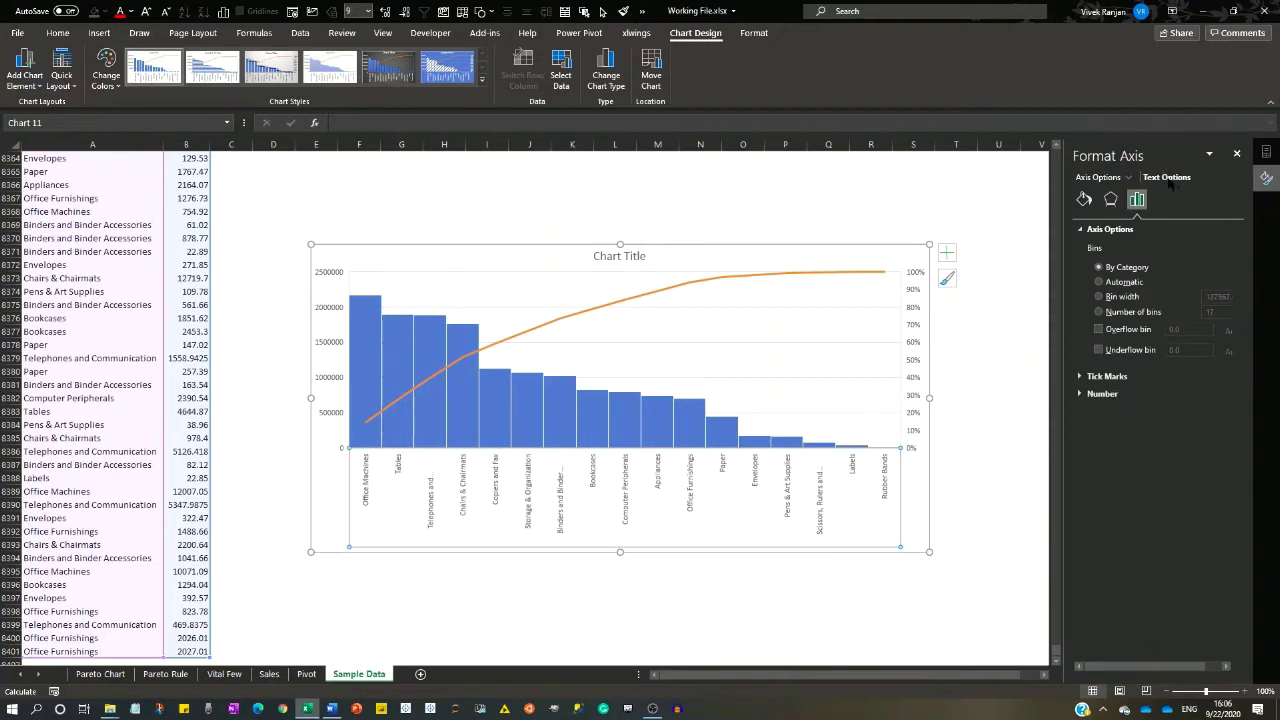
pyautogui.click(1137, 199)
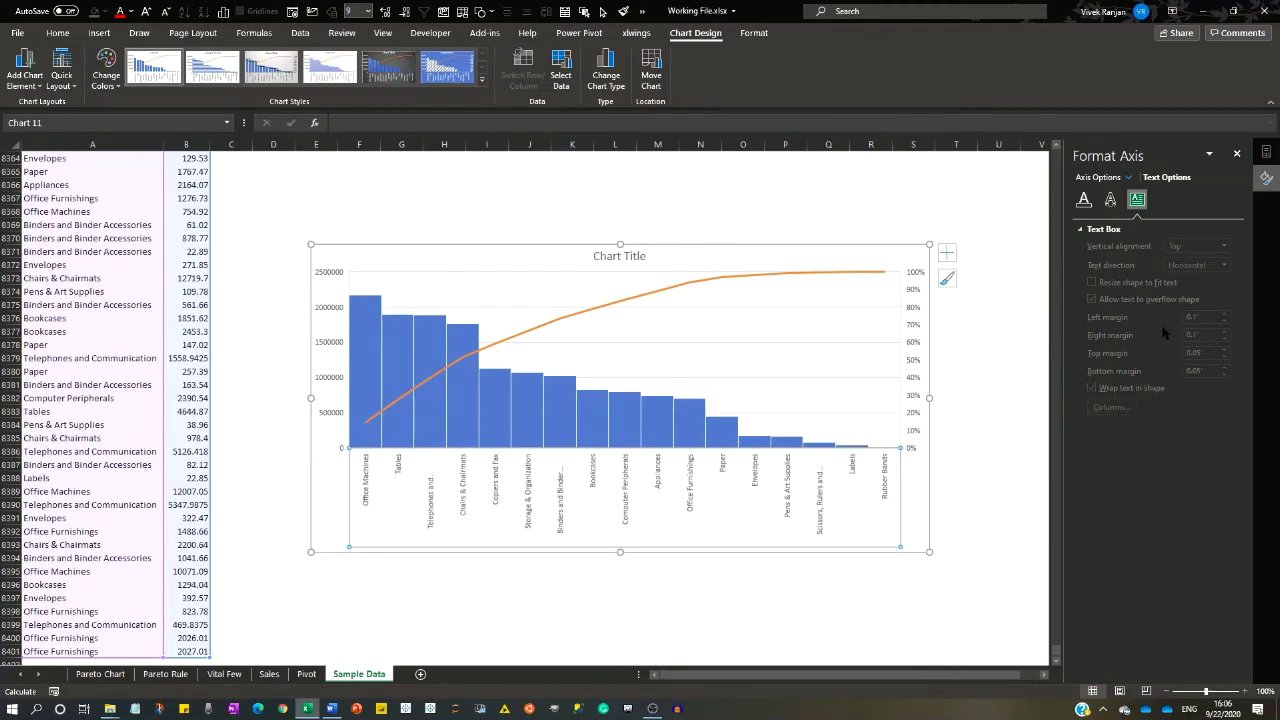
pyautogui.click(913, 360)
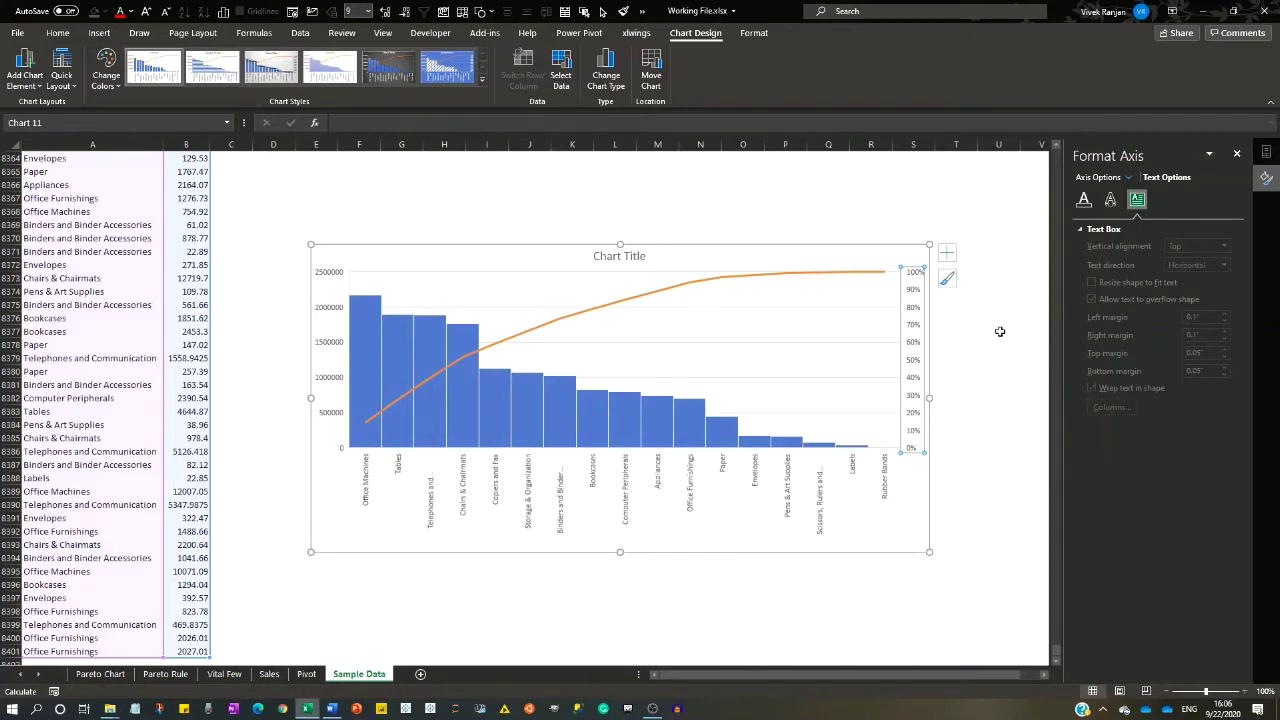
pyautogui.click(1099, 177)
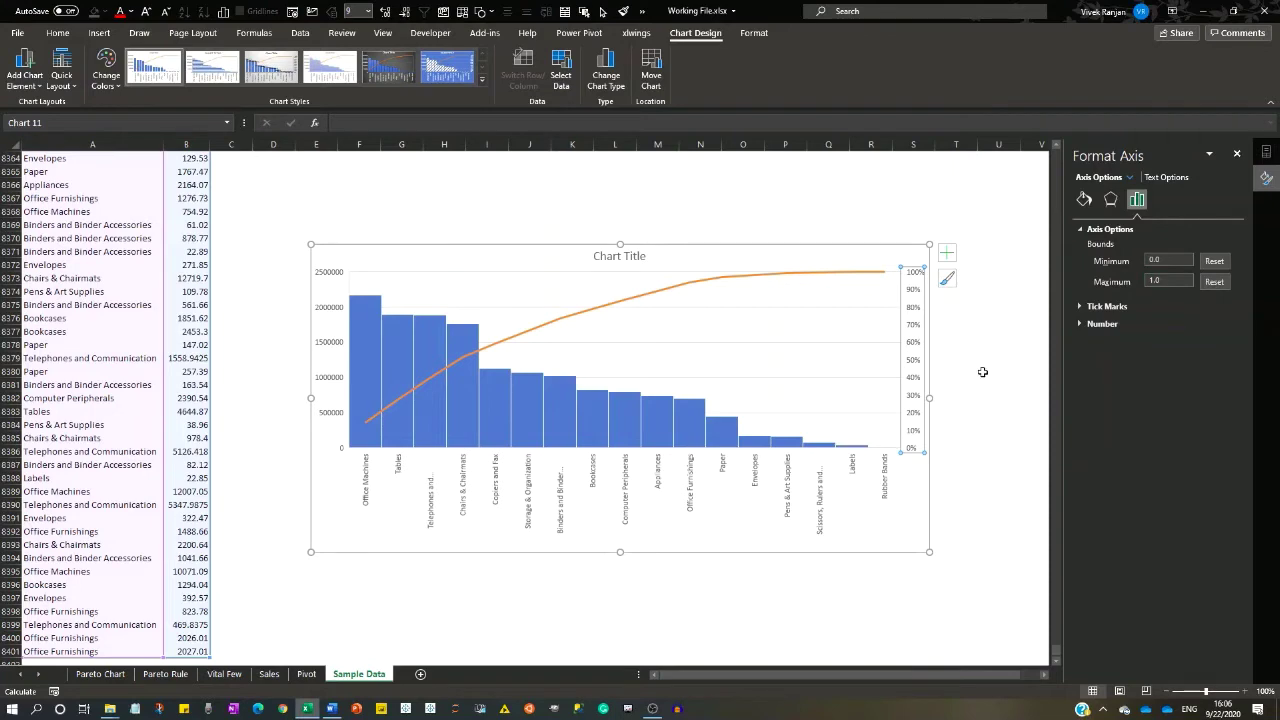
pyautogui.click(952, 370)
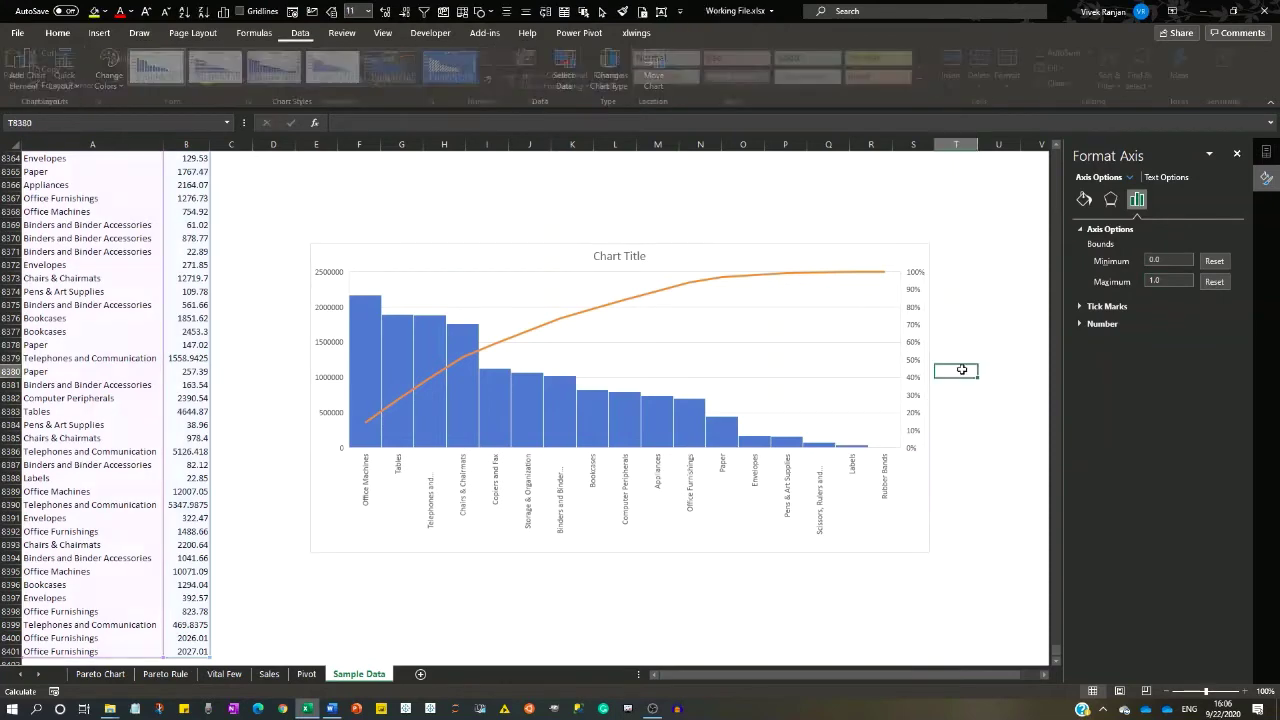
# Step: Create a PivotTable on a new sheet from the whole Sample Data range, with Product Sub-Category as rows and Sales as values
pyautogui.click(88, 304)
pyautogui.hotkey('ctrl', 'Home')
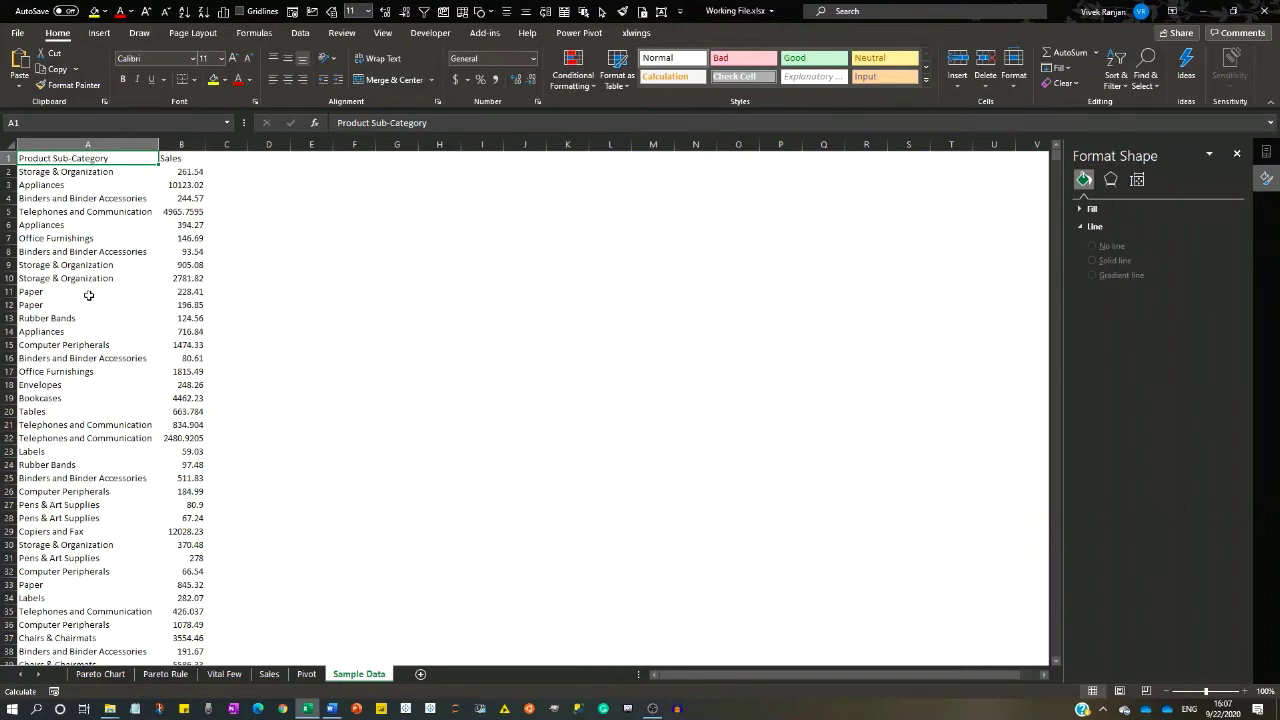
pyautogui.hotkey('ctrl', 'shift', 'End')
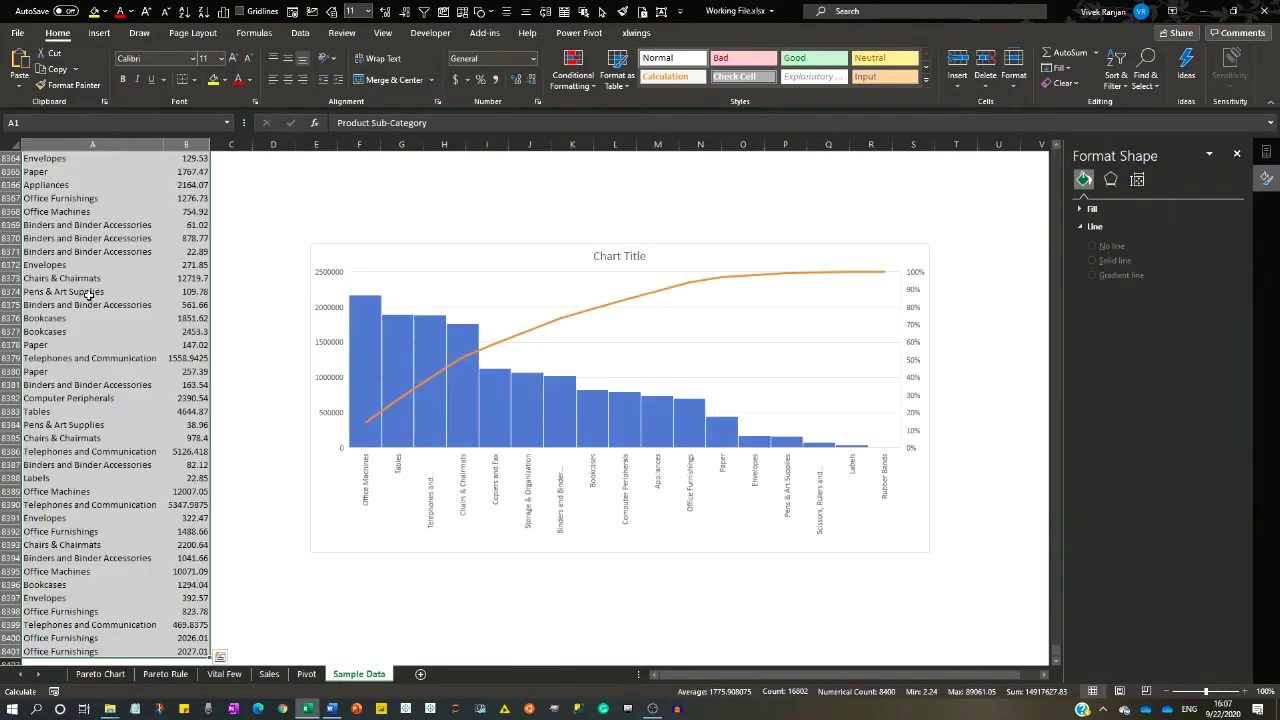
pyautogui.hotkey('alt', 'd')
pyautogui.press('p')
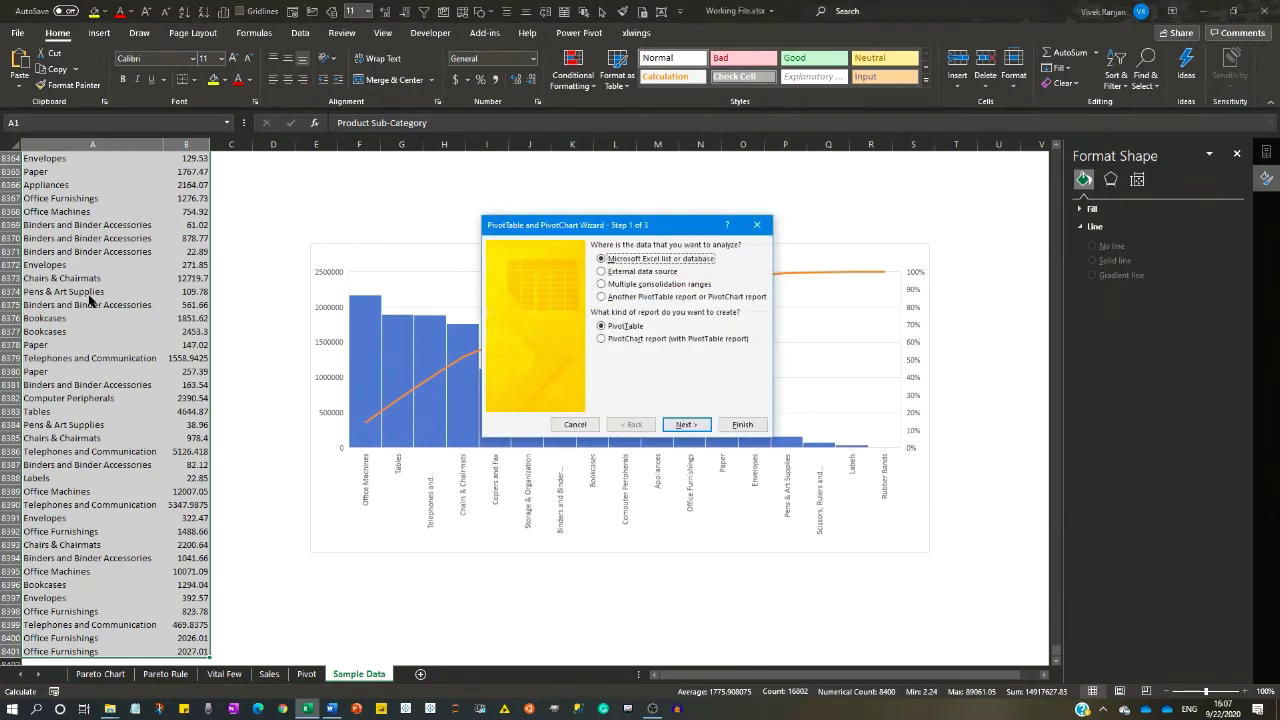
pyautogui.hotkey('alt', 'f')
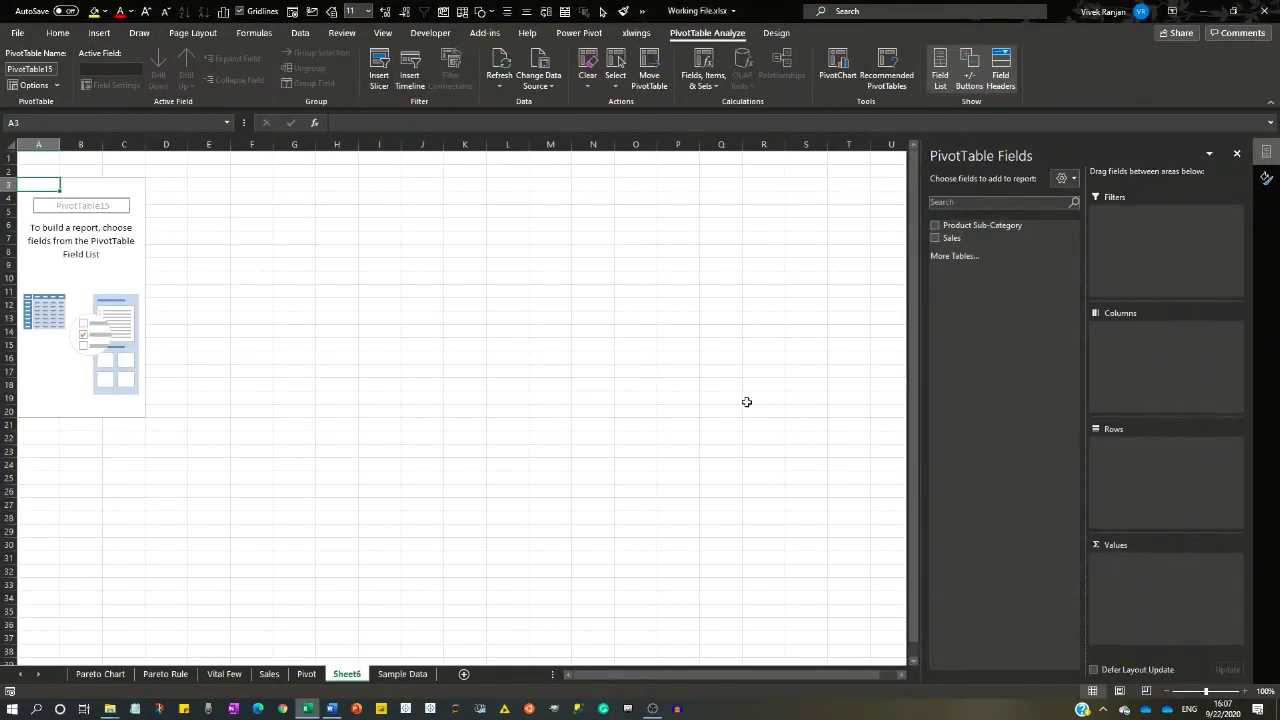
pyautogui.moveTo(989, 222); pyautogui.dragTo(1158, 481)
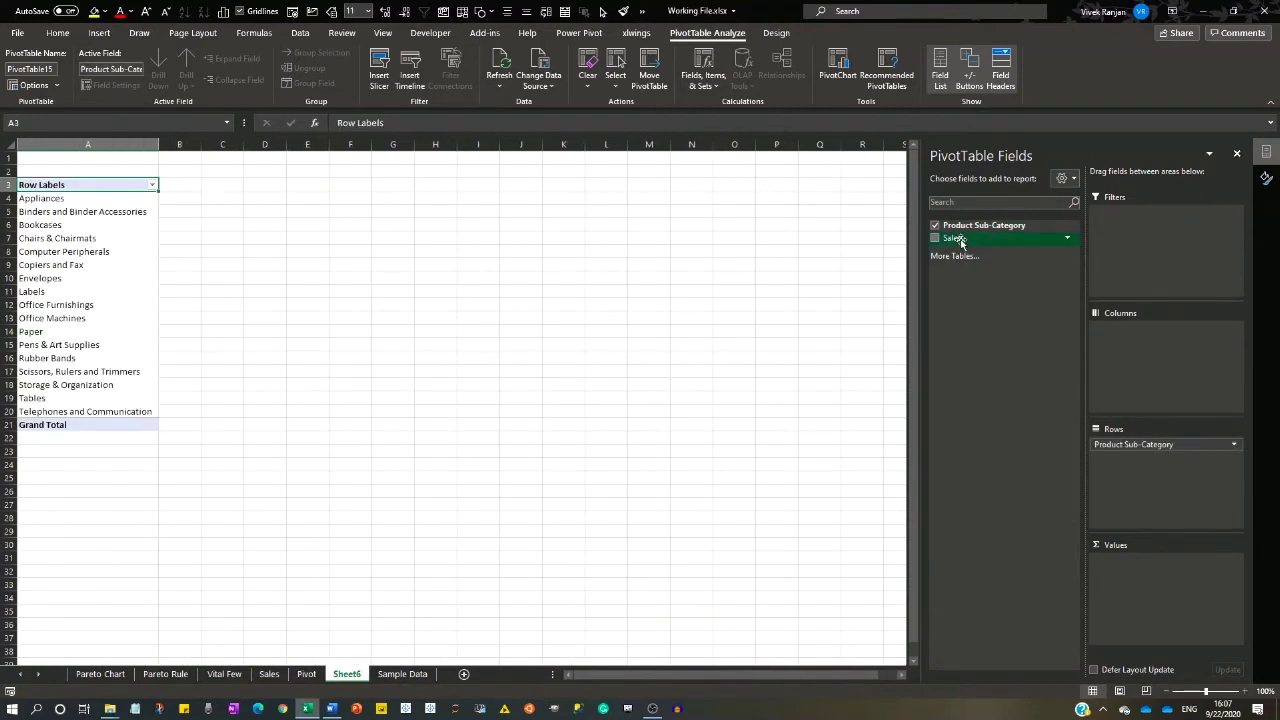
pyautogui.moveTo(958, 238); pyautogui.dragTo(1177, 598)
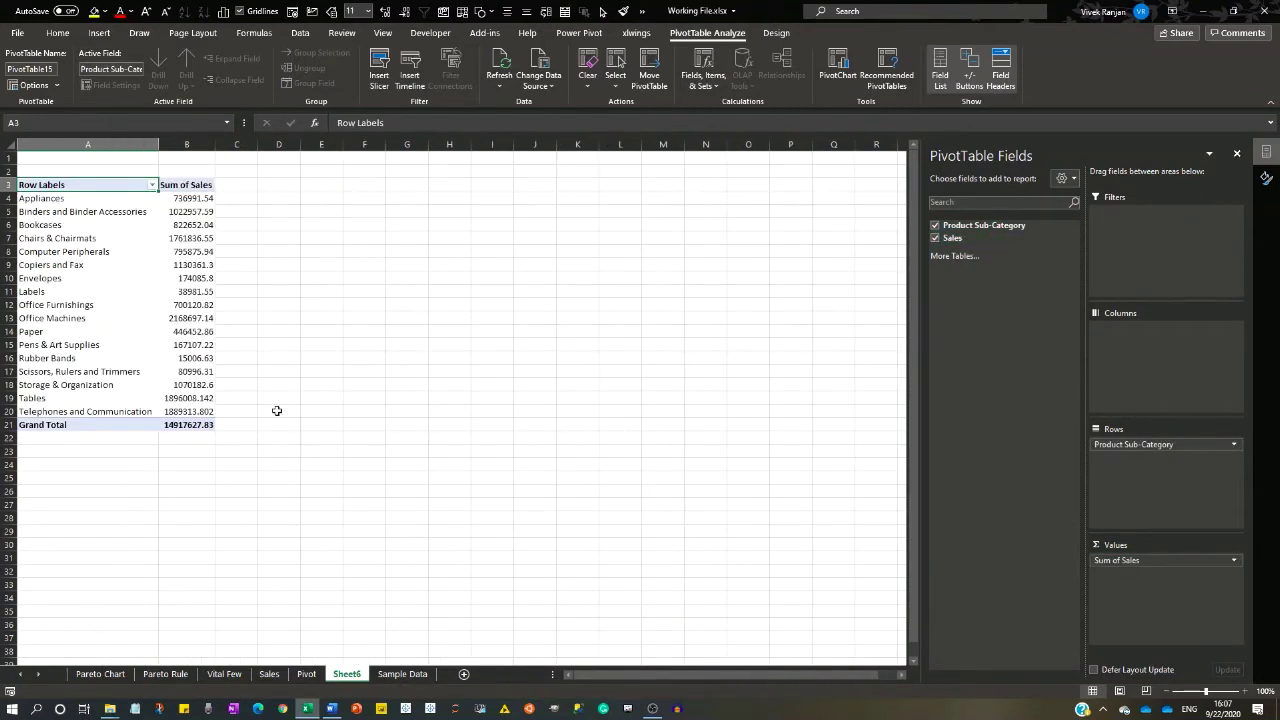
# Step: Rename the summed sales value field as Total Sales and format it as Currency with 0 decimal places
pyautogui.click(1236, 562)
pyautogui.click(1190, 546)
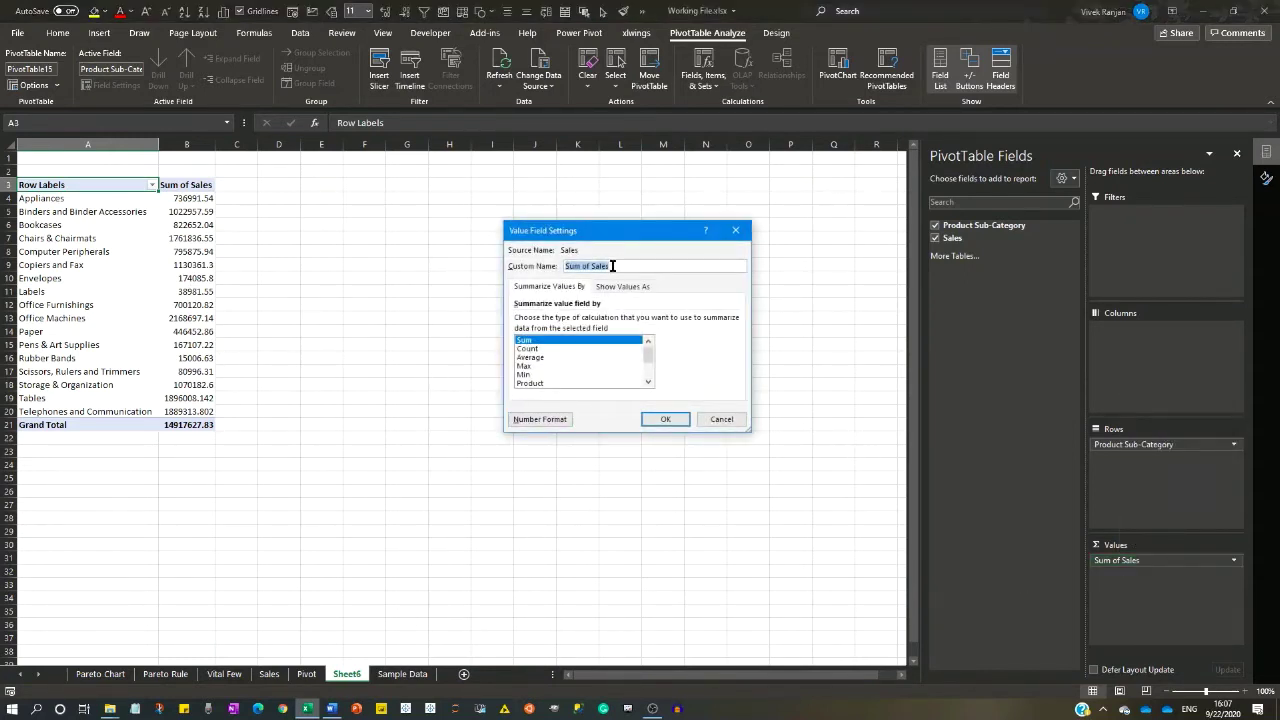
pyautogui.write('Total')
pyautogui.click(540, 419)
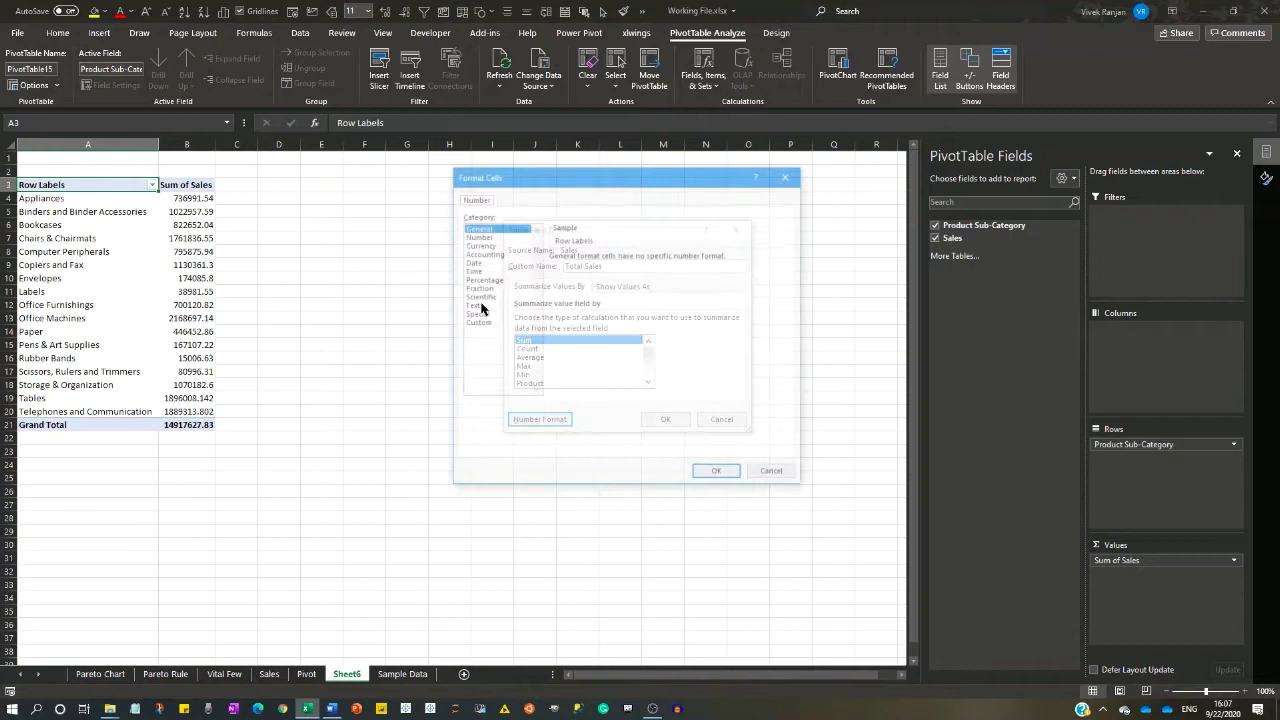
pyautogui.click(483, 245)
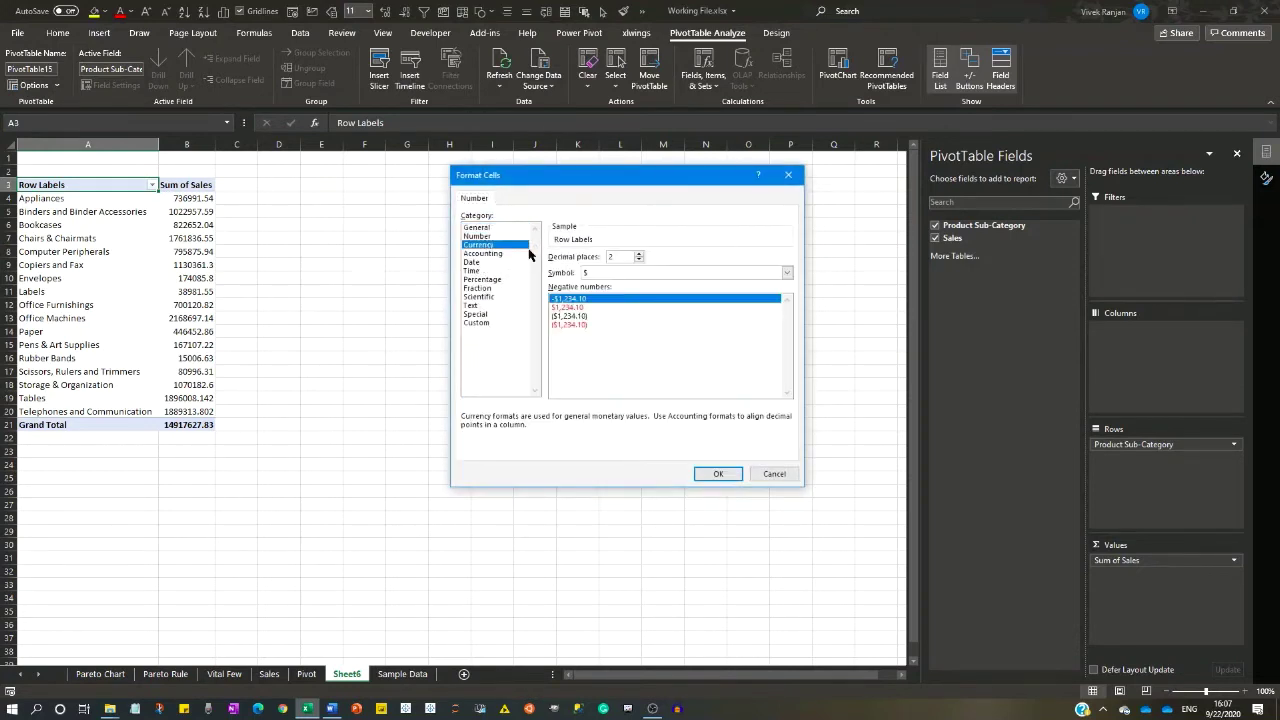
pyautogui.doubleClick(614, 257)
pyautogui.write('0')
pyautogui.click(737, 476)
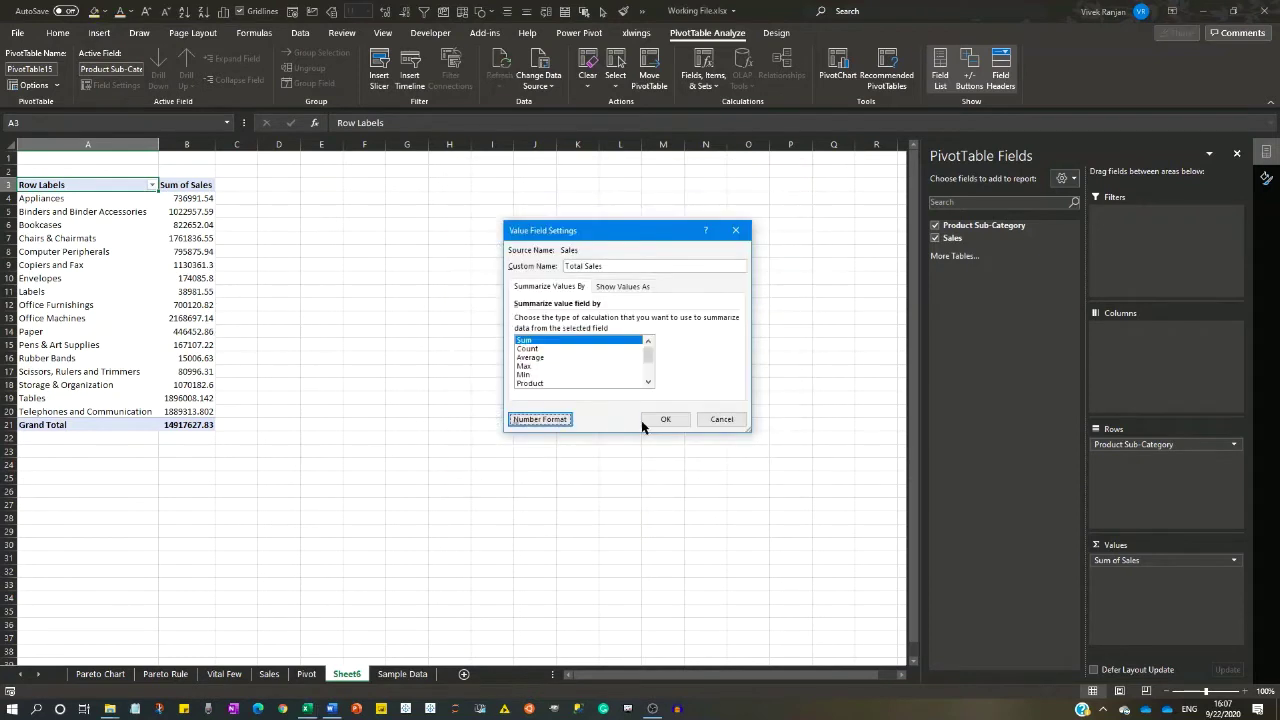
pyautogui.click(662, 424)
# Step: Sort the PivotTable's product sub-categories by Total Sales from largest to smallest
pyautogui.click(180, 210)
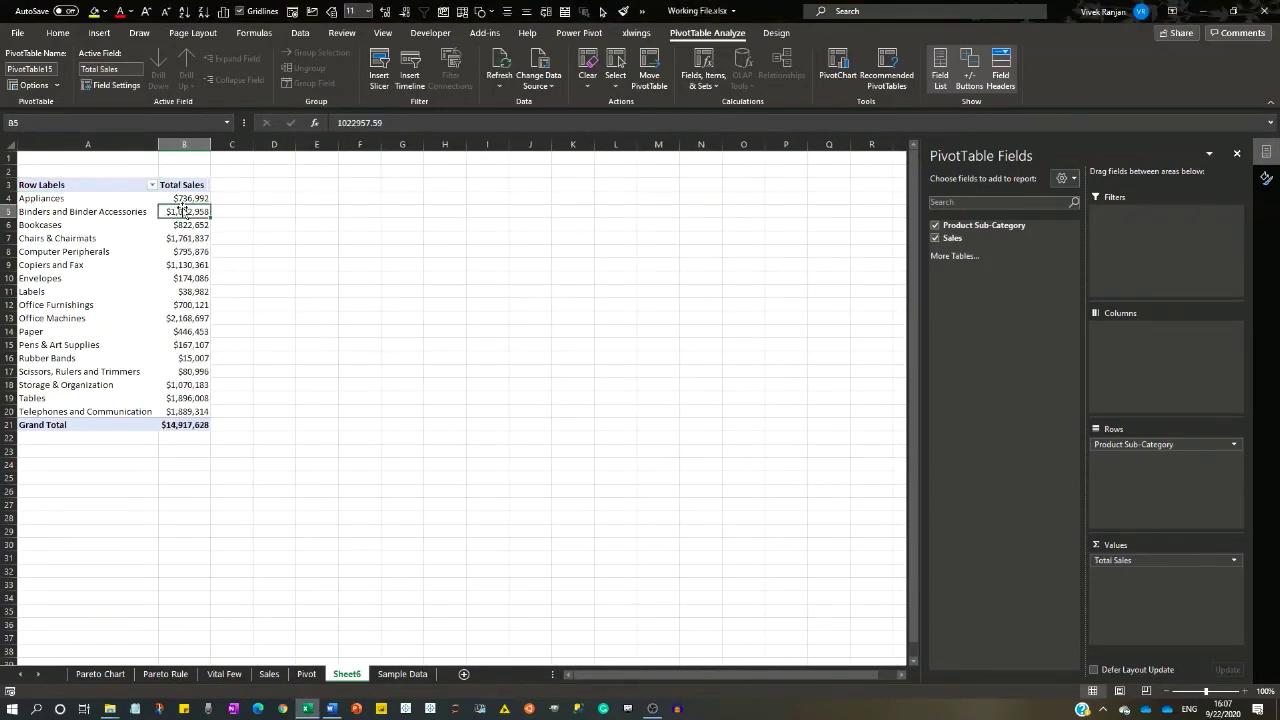
pyautogui.click(202, 12)
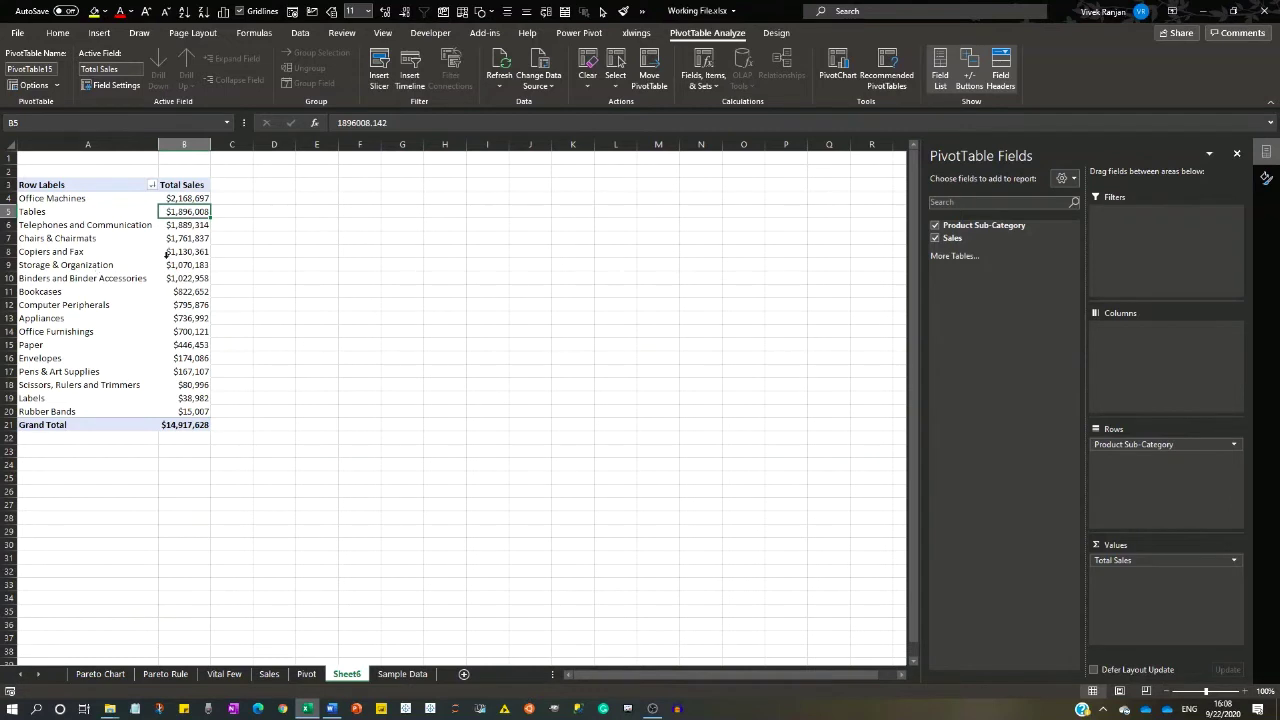
# Step: Add Sales again as a value field named % Running Total, showing values as % Running Total In with Product Sub-Category as base field
pyautogui.moveTo(971, 238); pyautogui.dragTo(1190, 590)
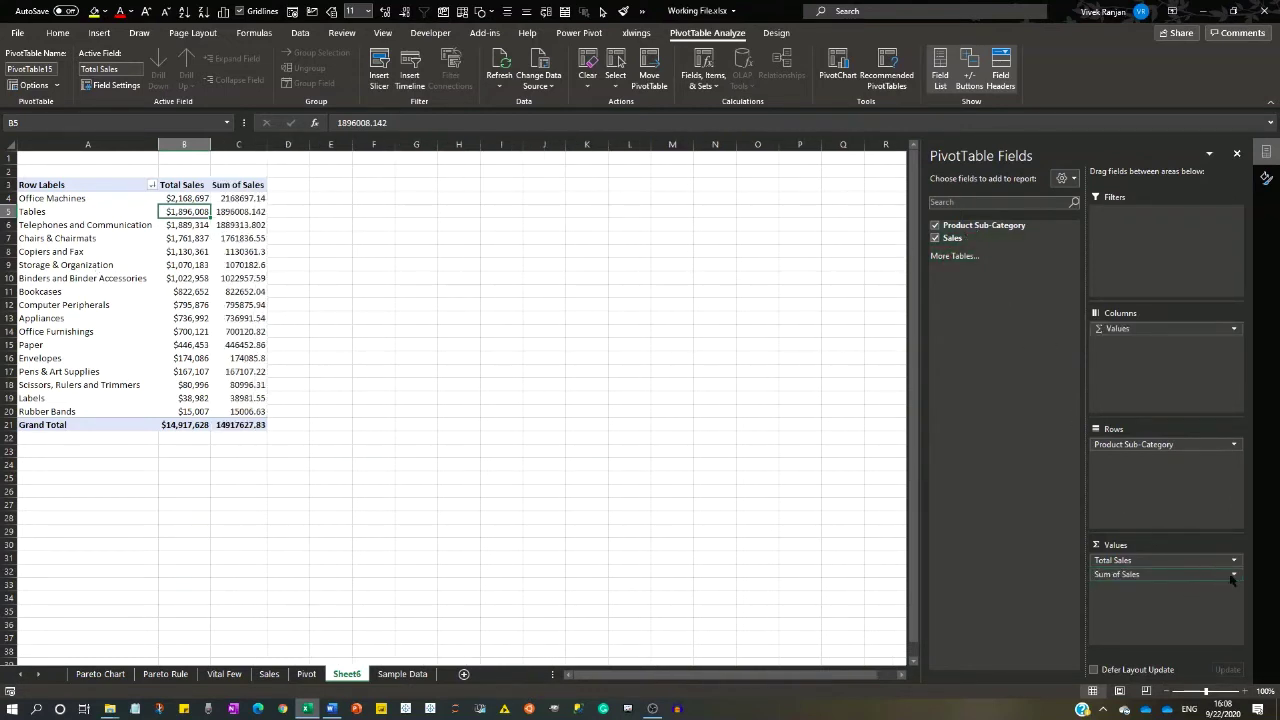
pyautogui.click(1233, 575)
pyautogui.click(1190, 564)
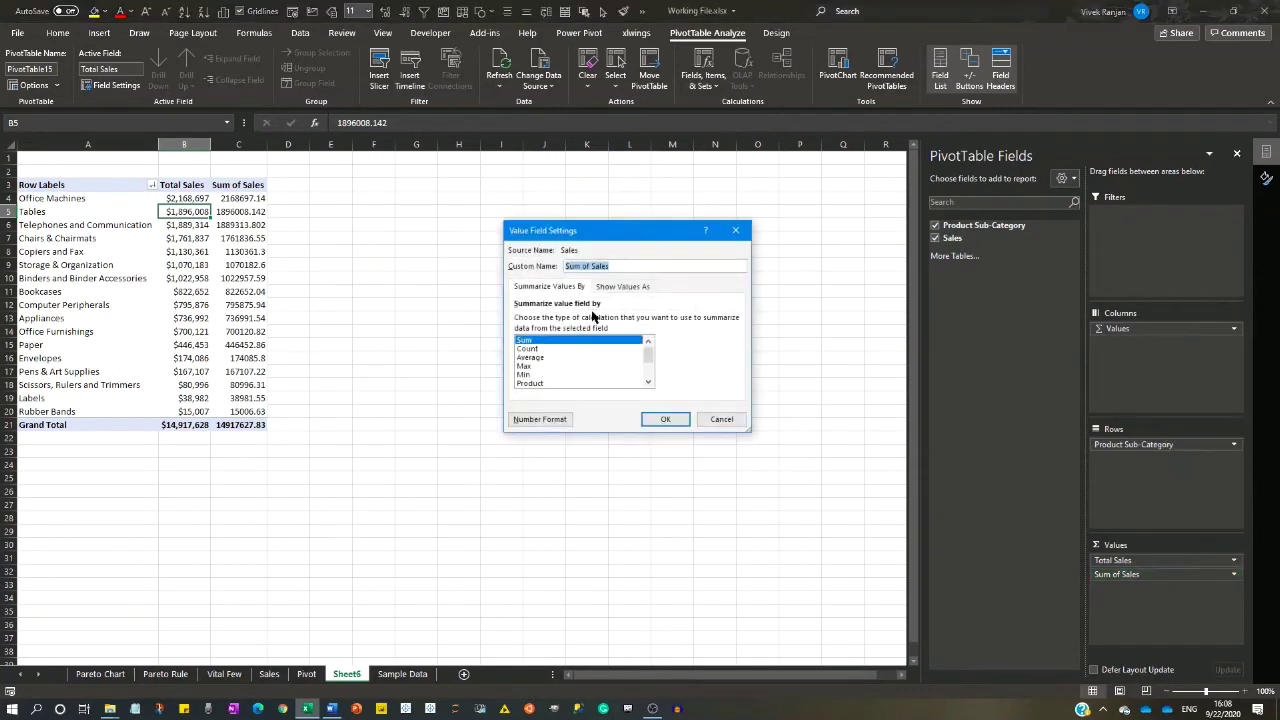
pyautogui.write('% Running Total')
pyautogui.click(628, 286)
pyautogui.click(586, 320)
pyautogui.scroll(-2, 585, 360)
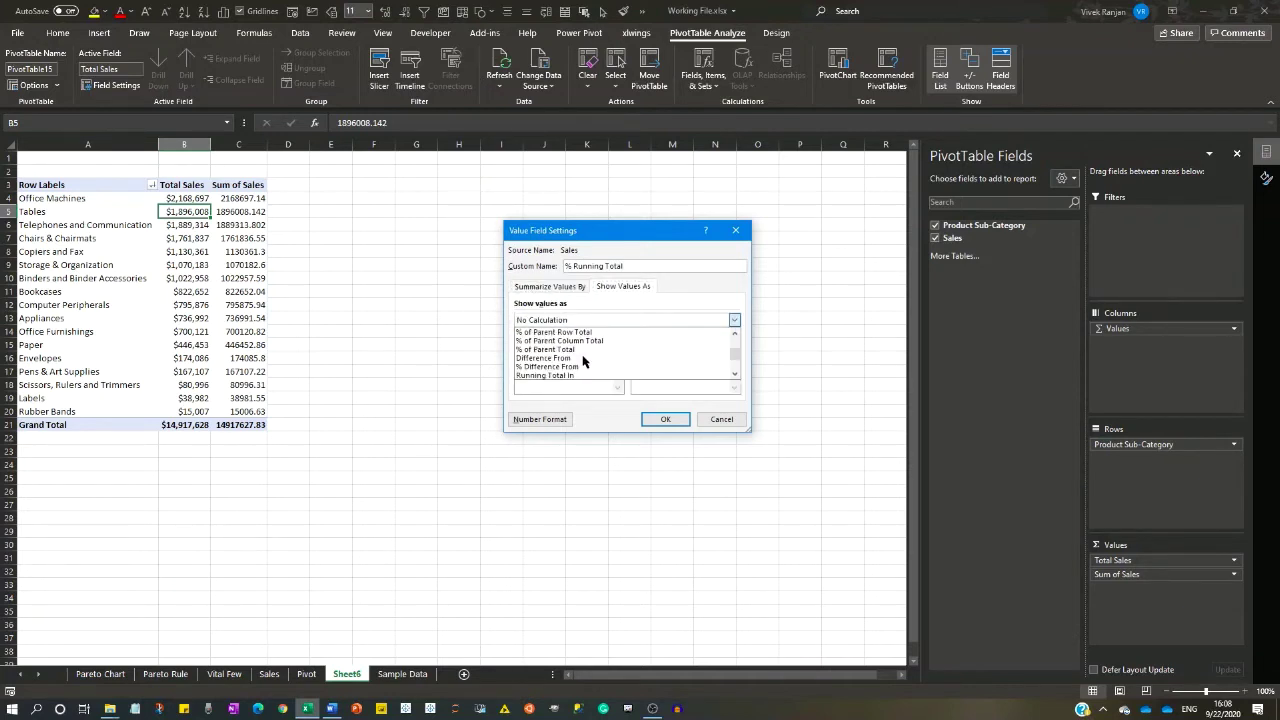
pyautogui.scroll(-1, 583, 362)
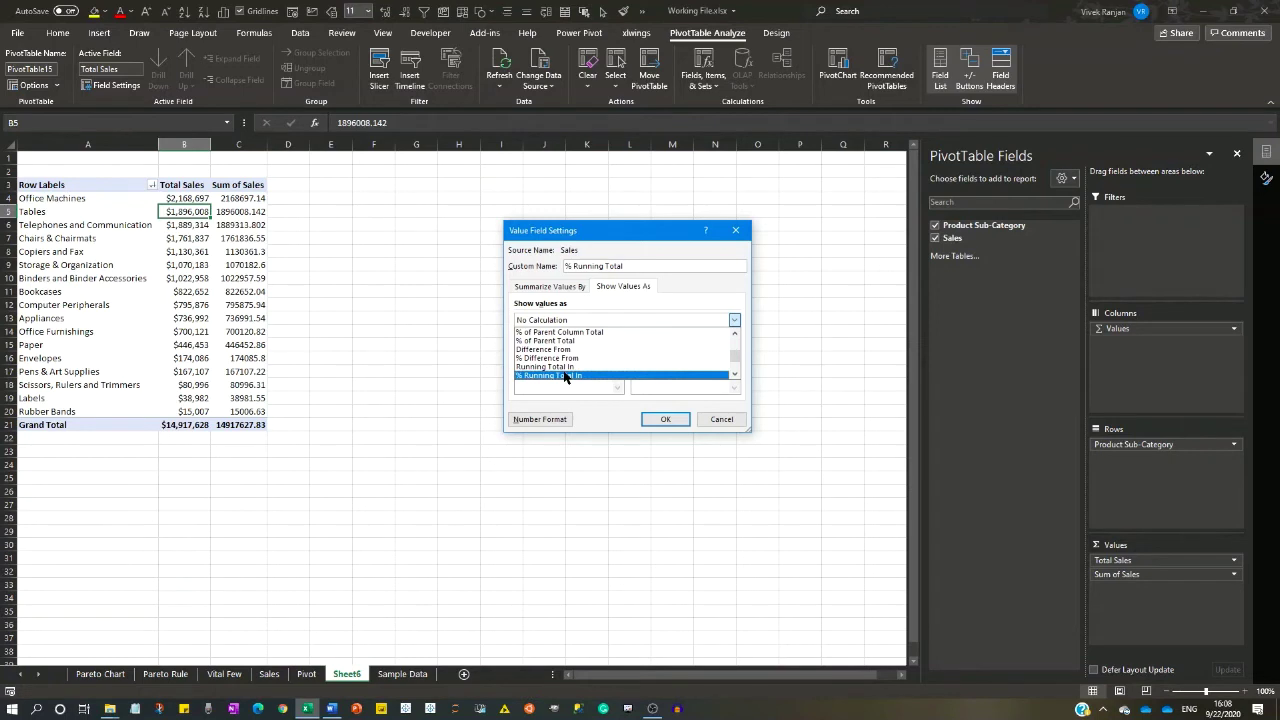
pyautogui.click(565, 375)
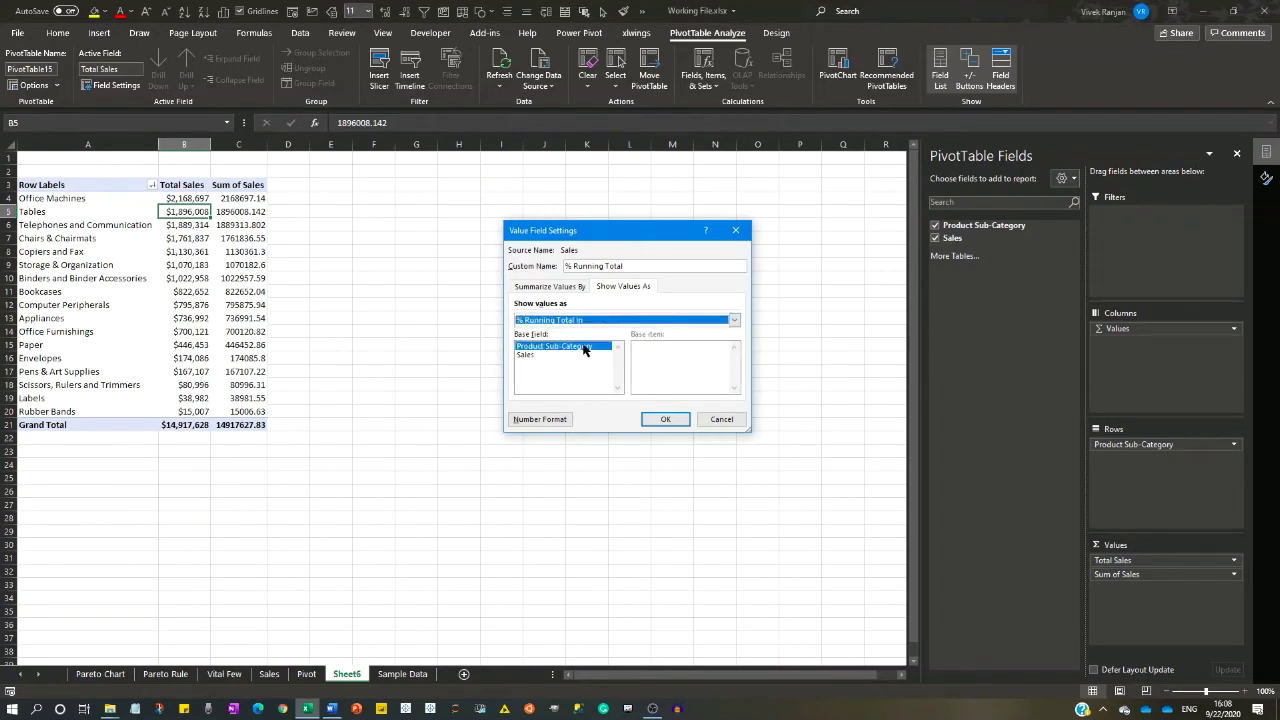
pyautogui.click(668, 420)
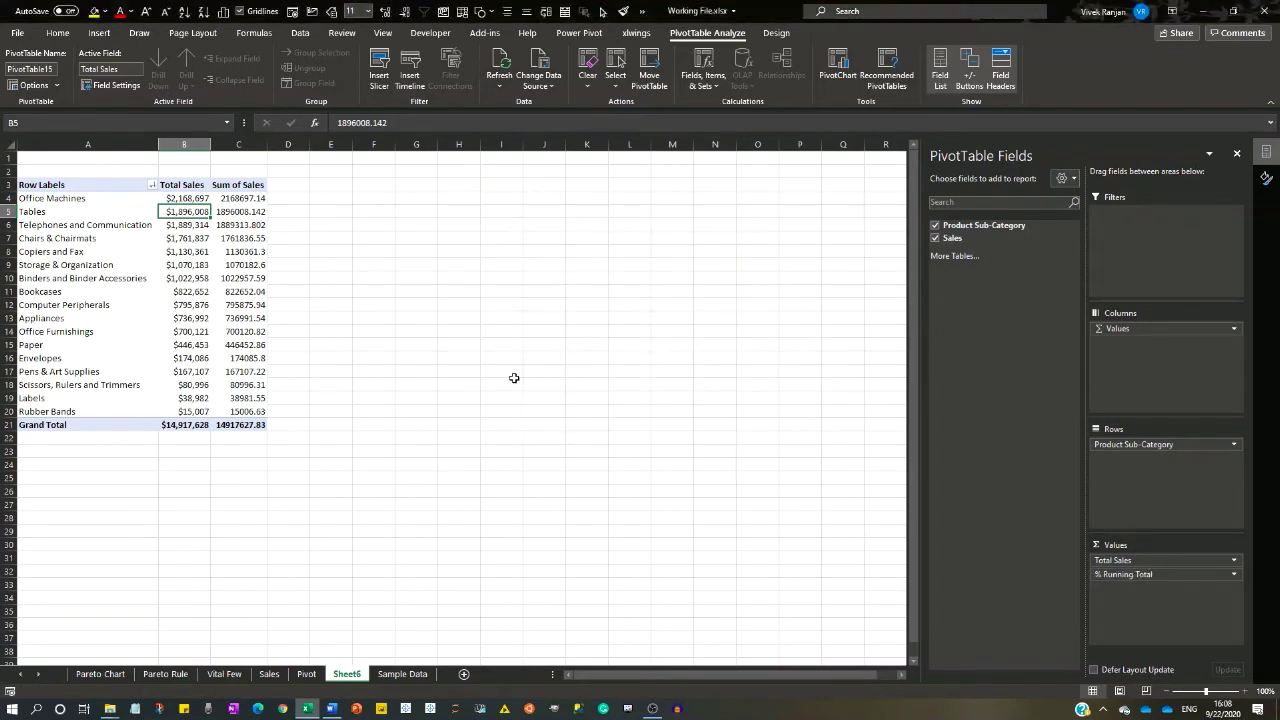
# Step: Insert a combo chart from the PivotTable with Total Sales as Clustered Column and % Running Total as Line on the secondary axis
pyautogui.click(263, 201)
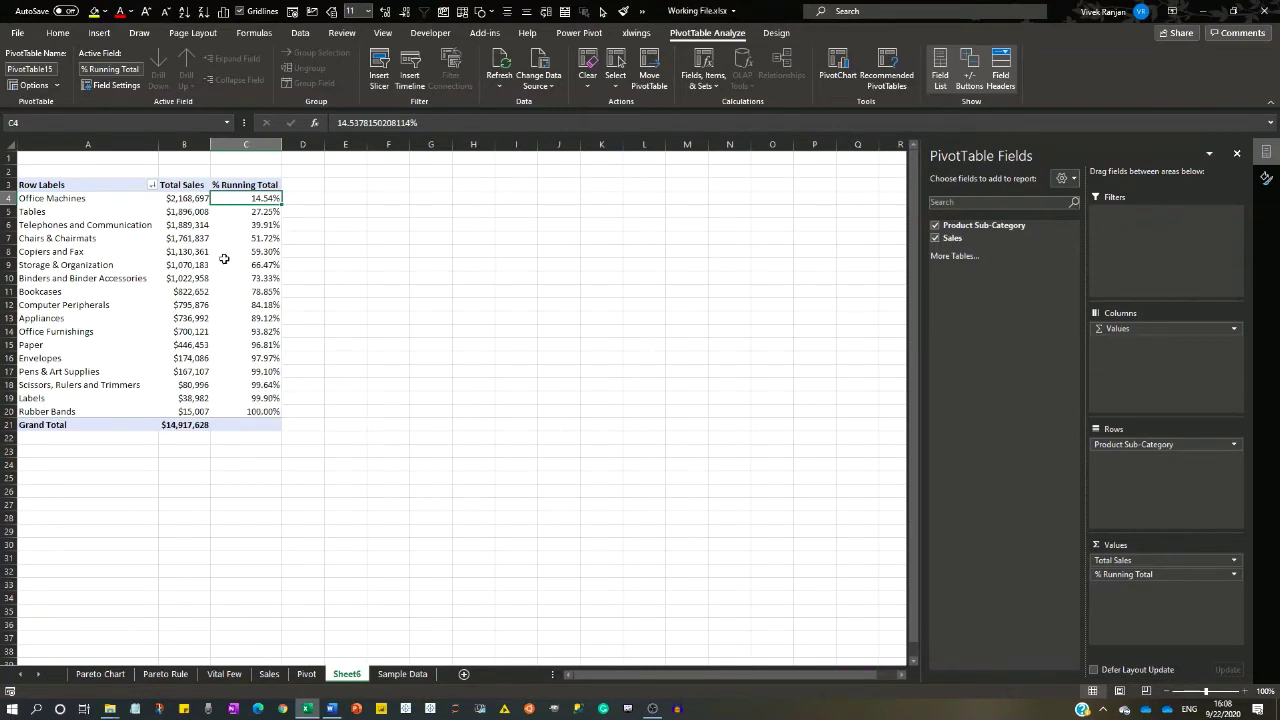
pyautogui.click(262, 212)
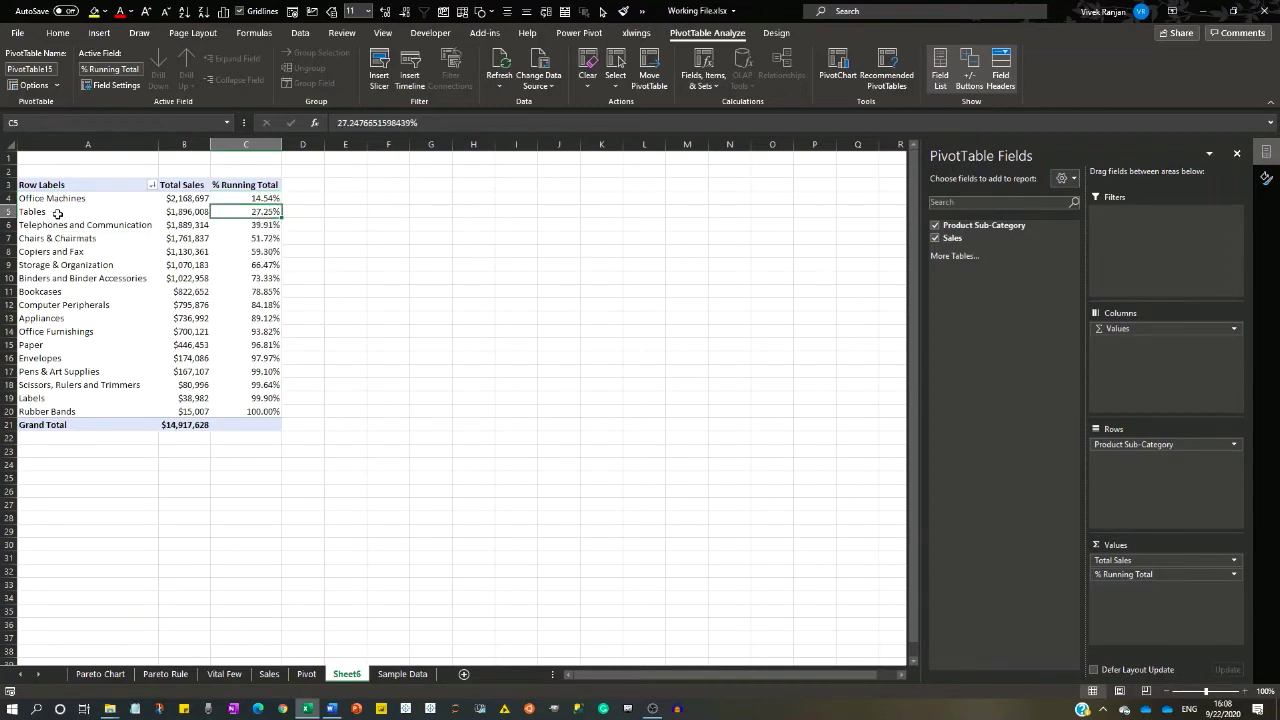
pyautogui.click(262, 228)
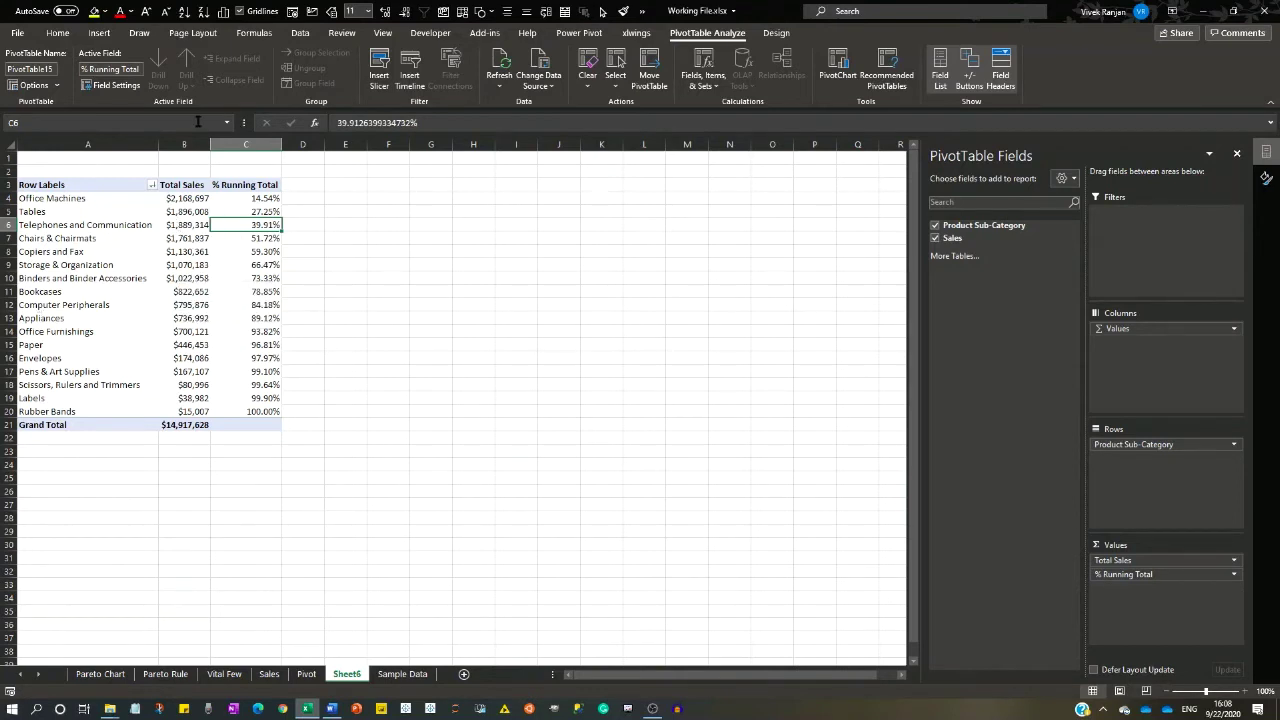
pyautogui.click(99, 32)
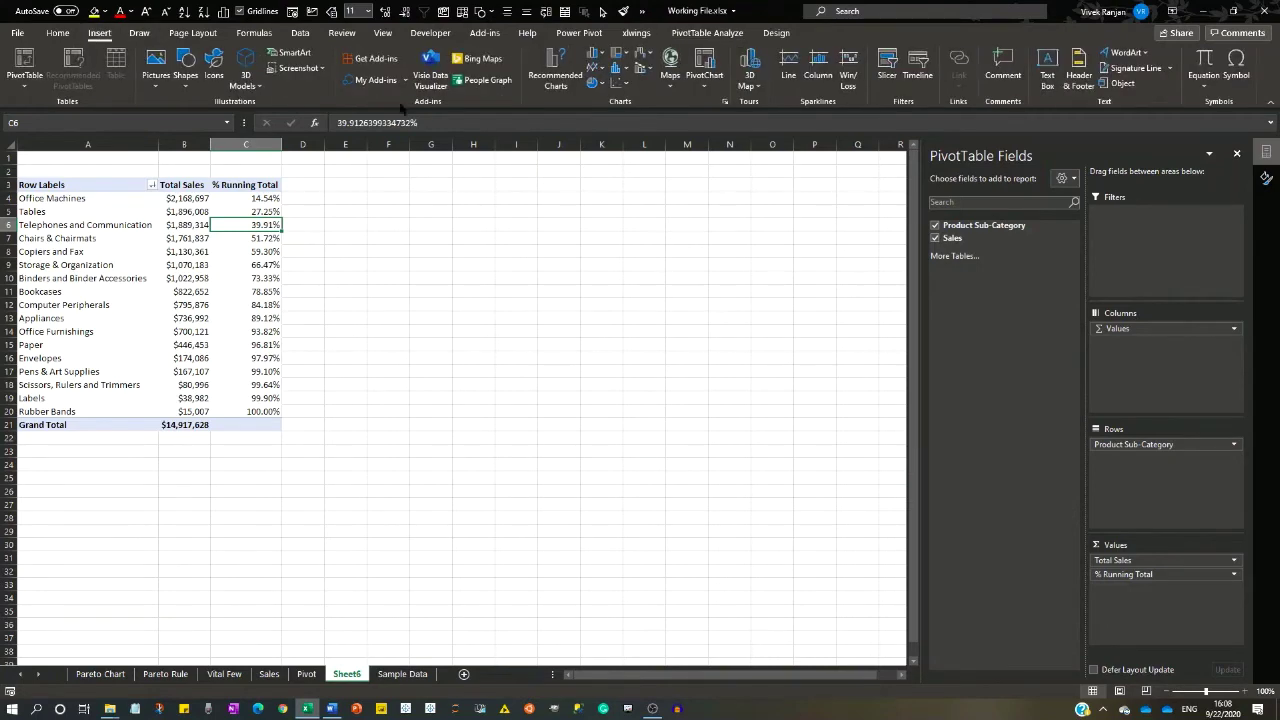
pyautogui.click(555, 70)
pyautogui.click(478, 491)
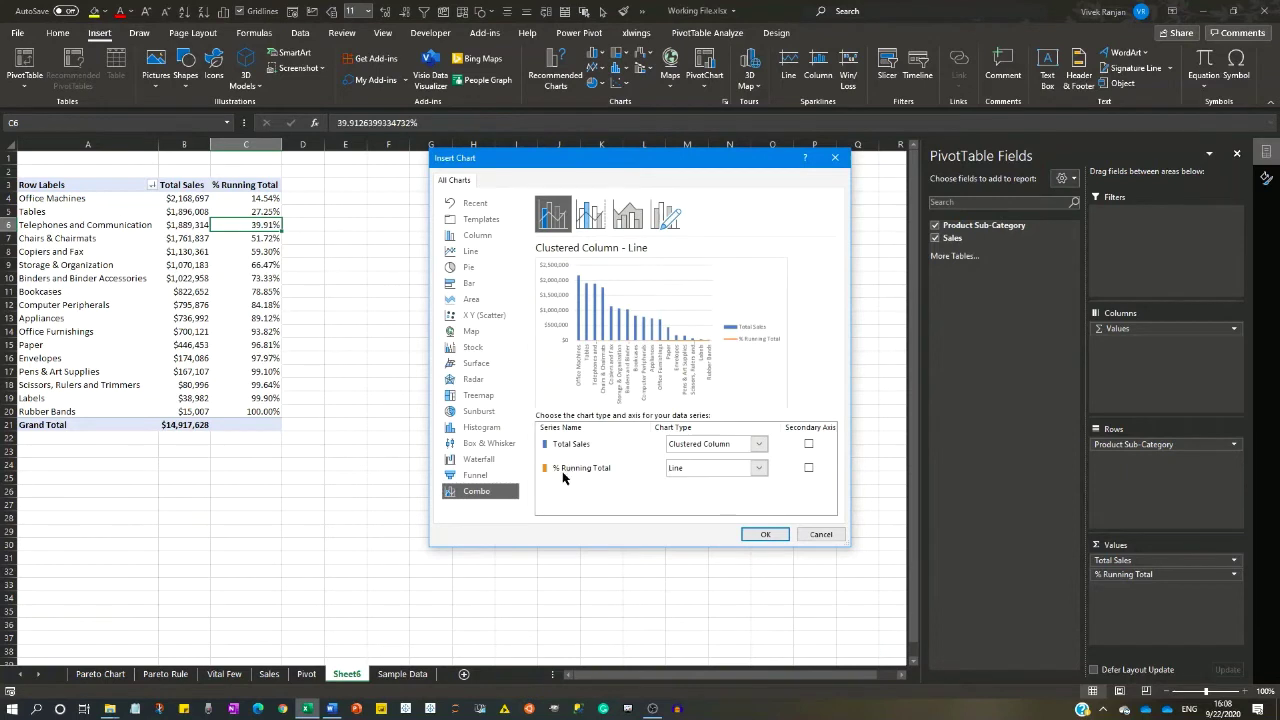
pyautogui.click(808, 467)
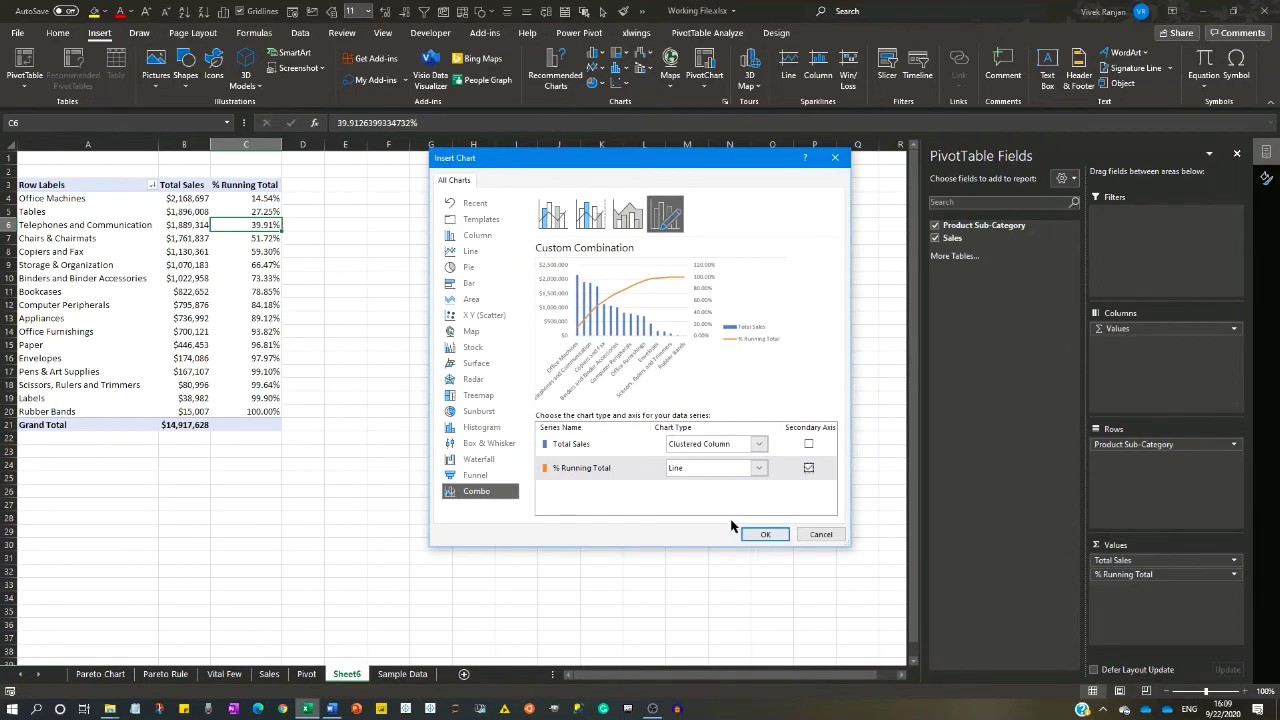
pyautogui.click(766, 534)
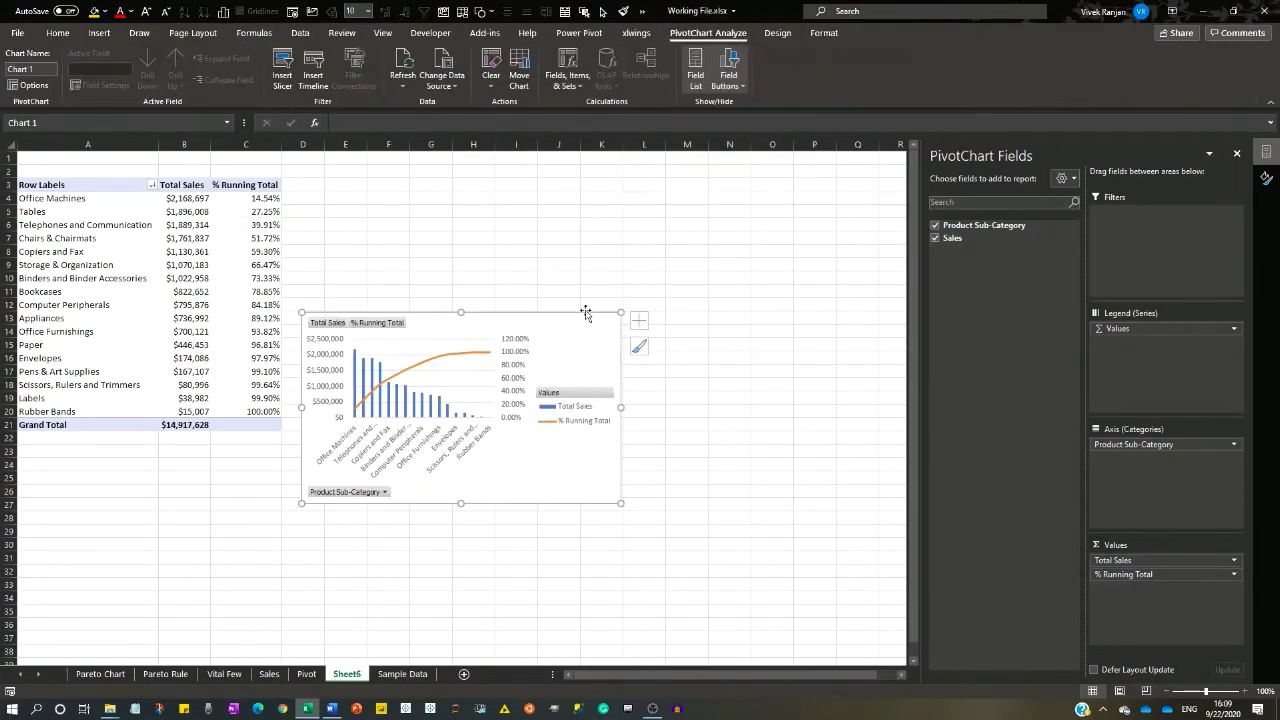
# Step: Enlarge the combo chart and place it beside the PivotTable near the table's header rows
pyautogui.moveTo(586, 318); pyautogui.dragTo(672, 202)
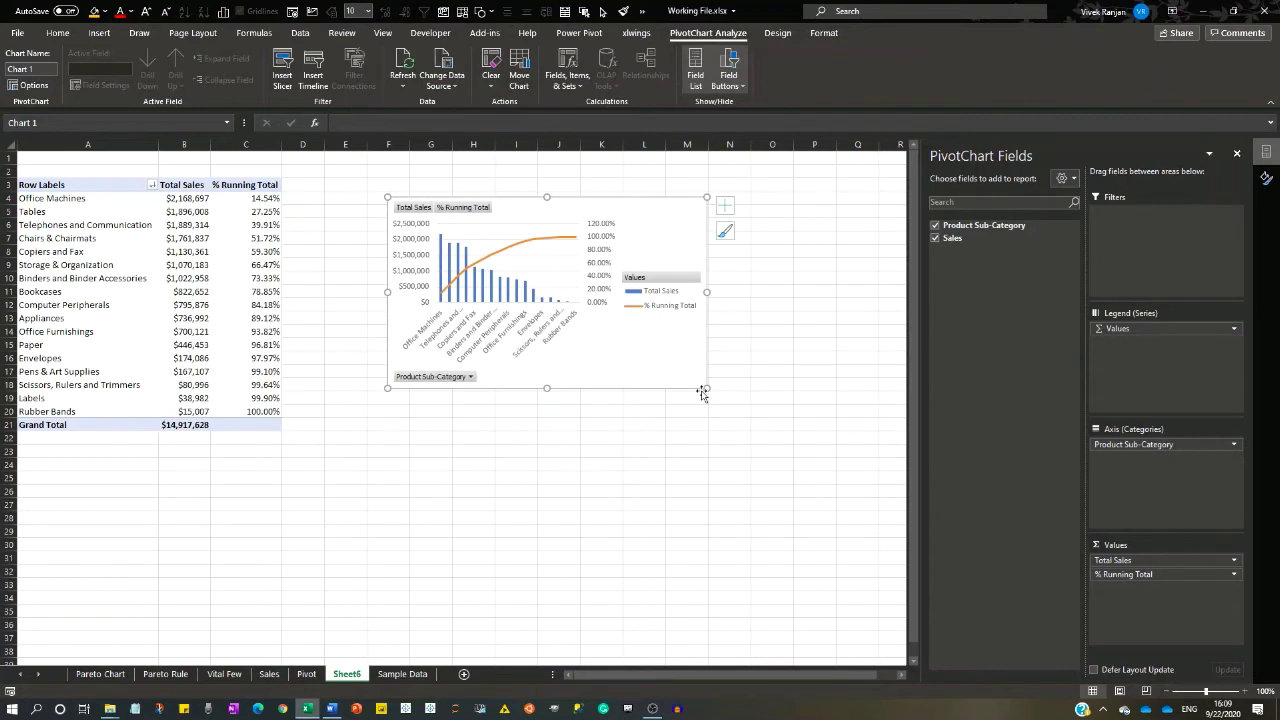
pyautogui.moveTo(705, 391); pyautogui.dragTo(897, 452)
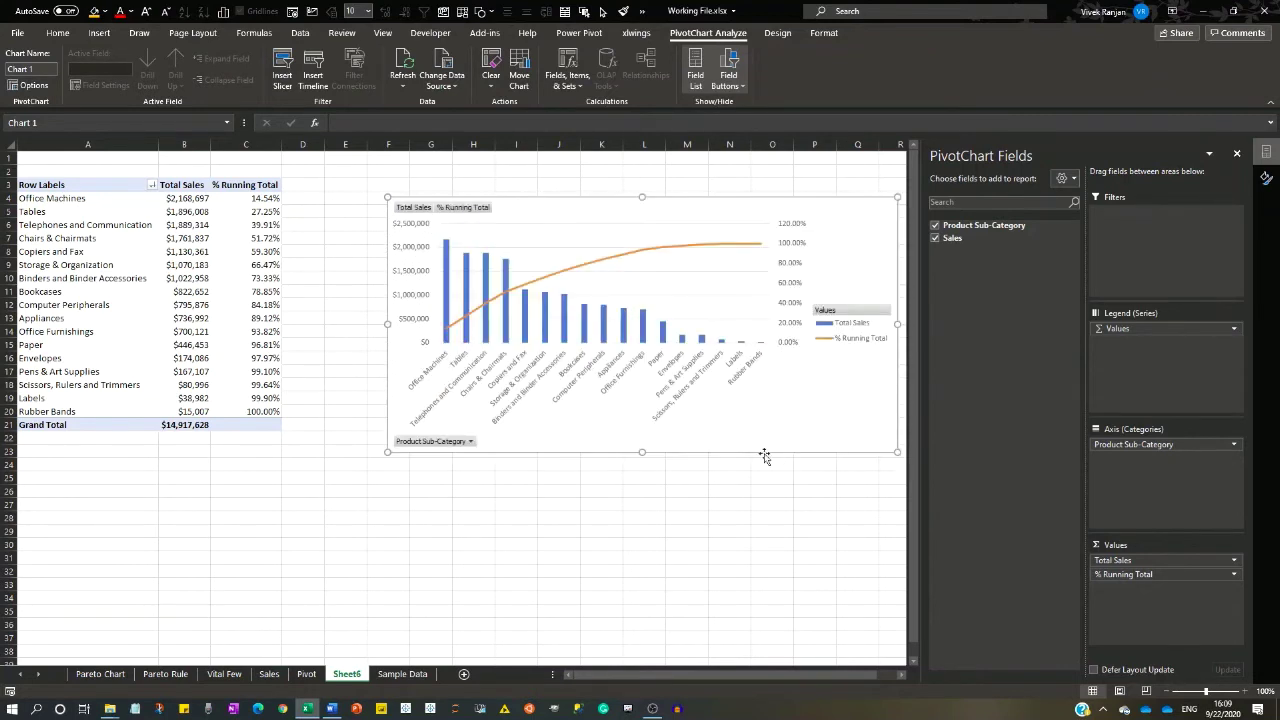
pyautogui.moveTo(764, 449); pyautogui.dragTo(692, 453)
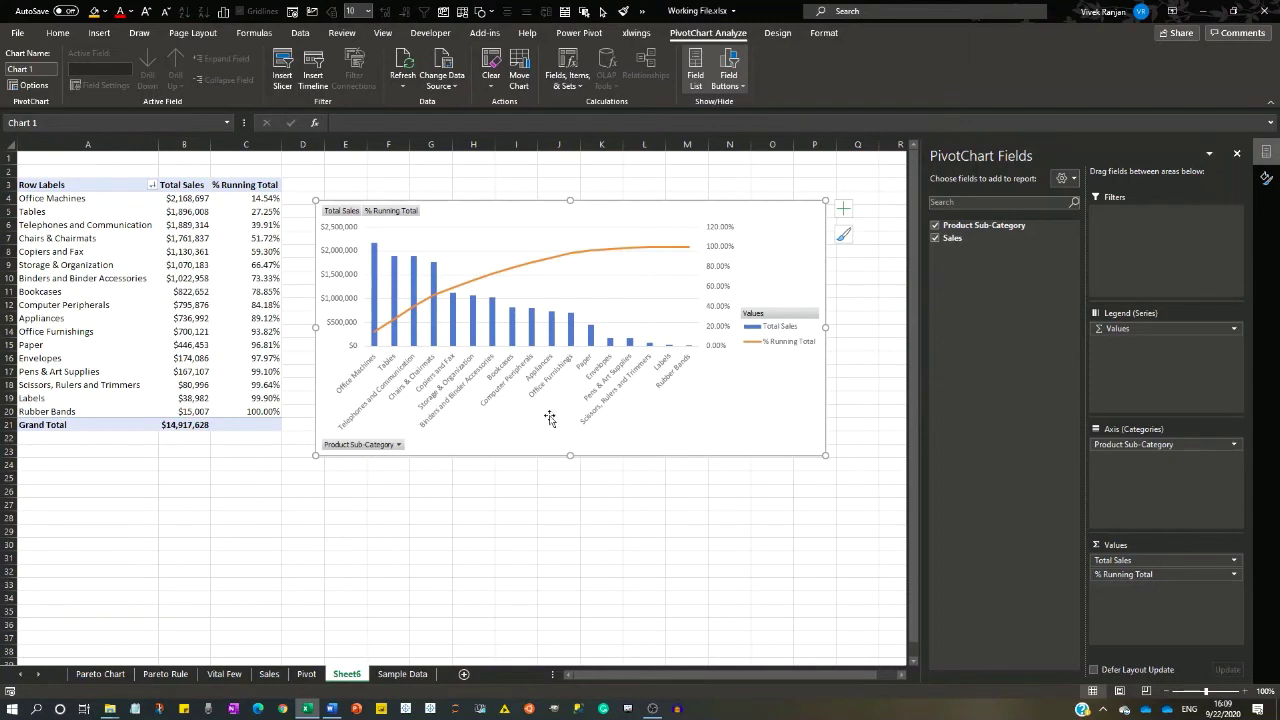
# Step: Hide all field buttons on the chart and delete its legend, widening the chart slightly
pyautogui.rightClick(367, 447)
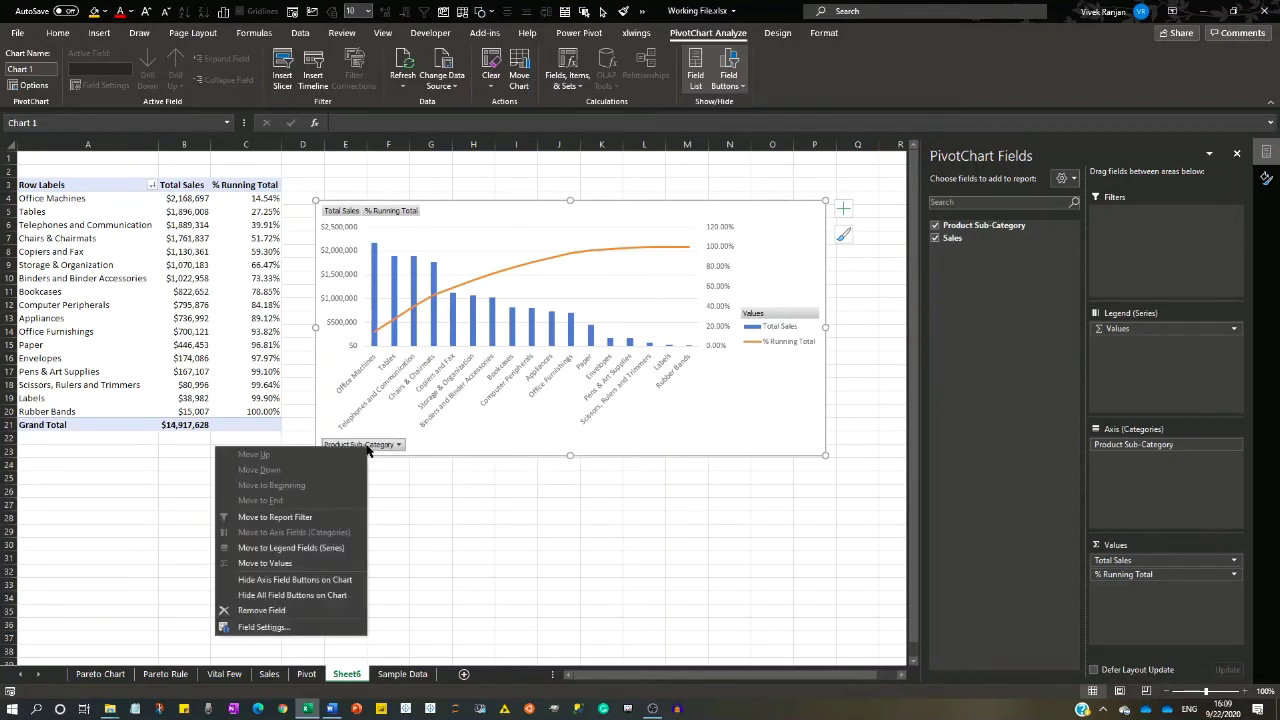
pyautogui.click(272, 596)
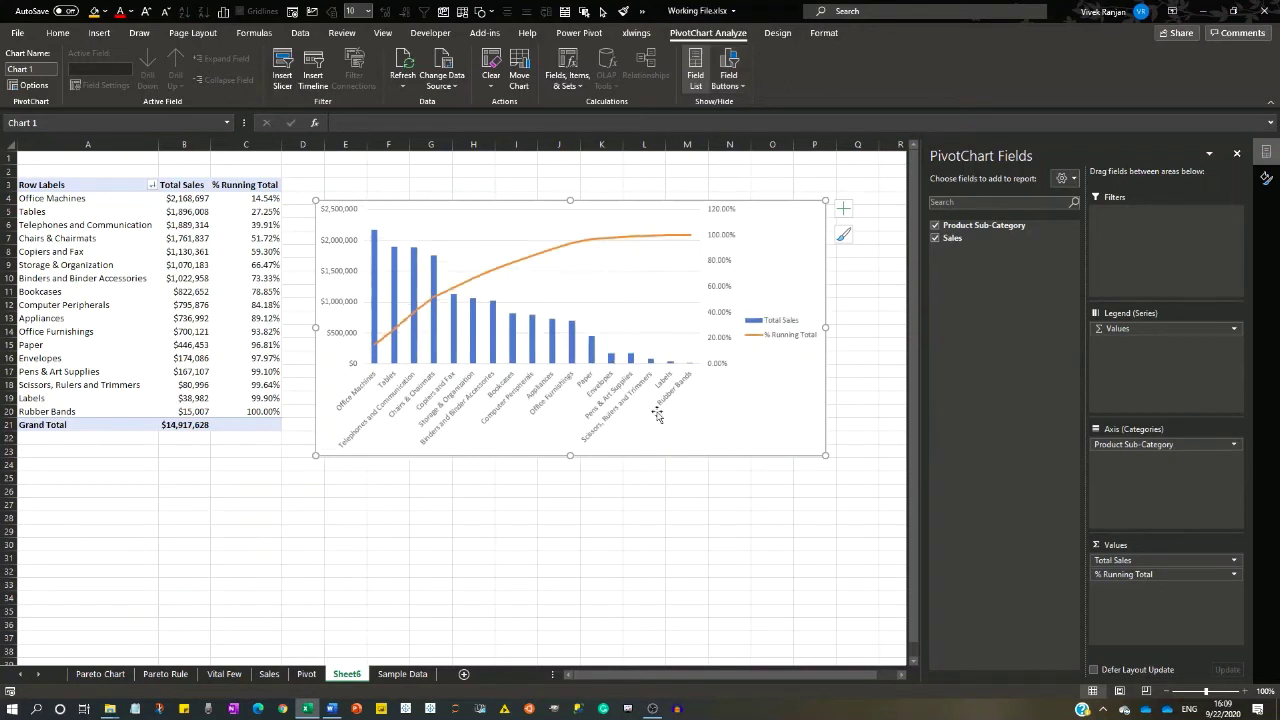
pyautogui.click(786, 336)
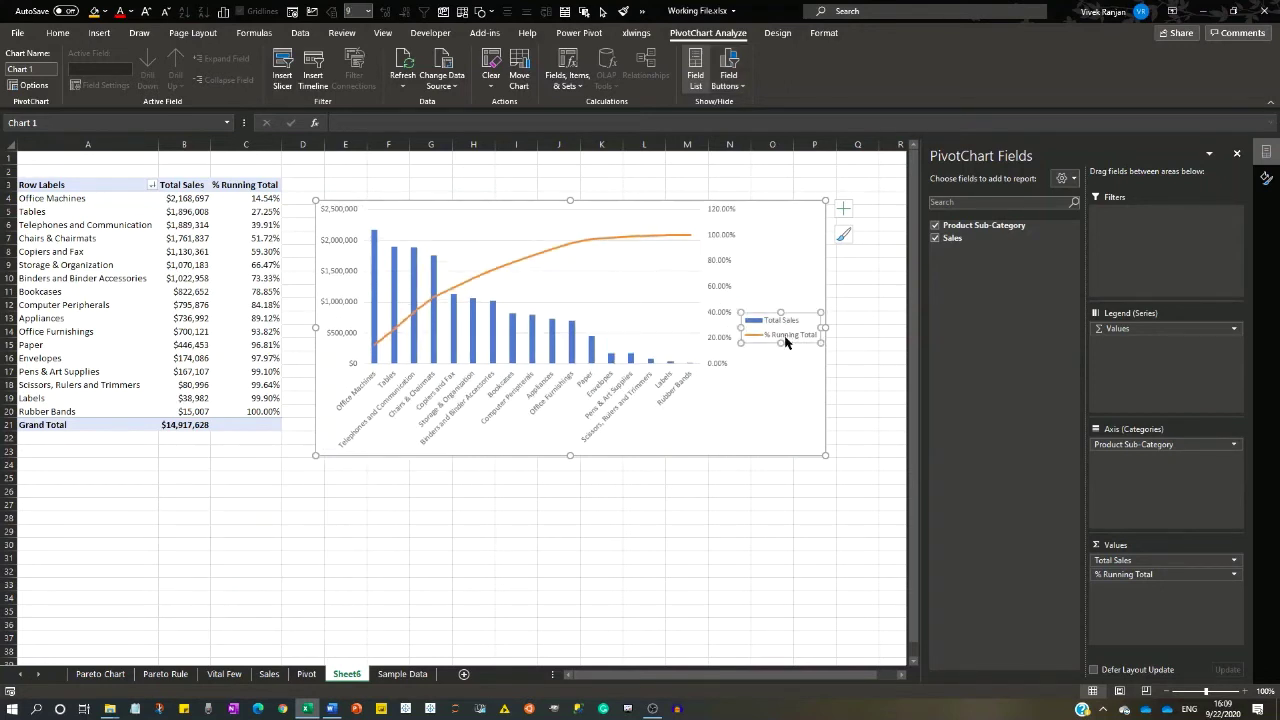
pyautogui.press('Delete')
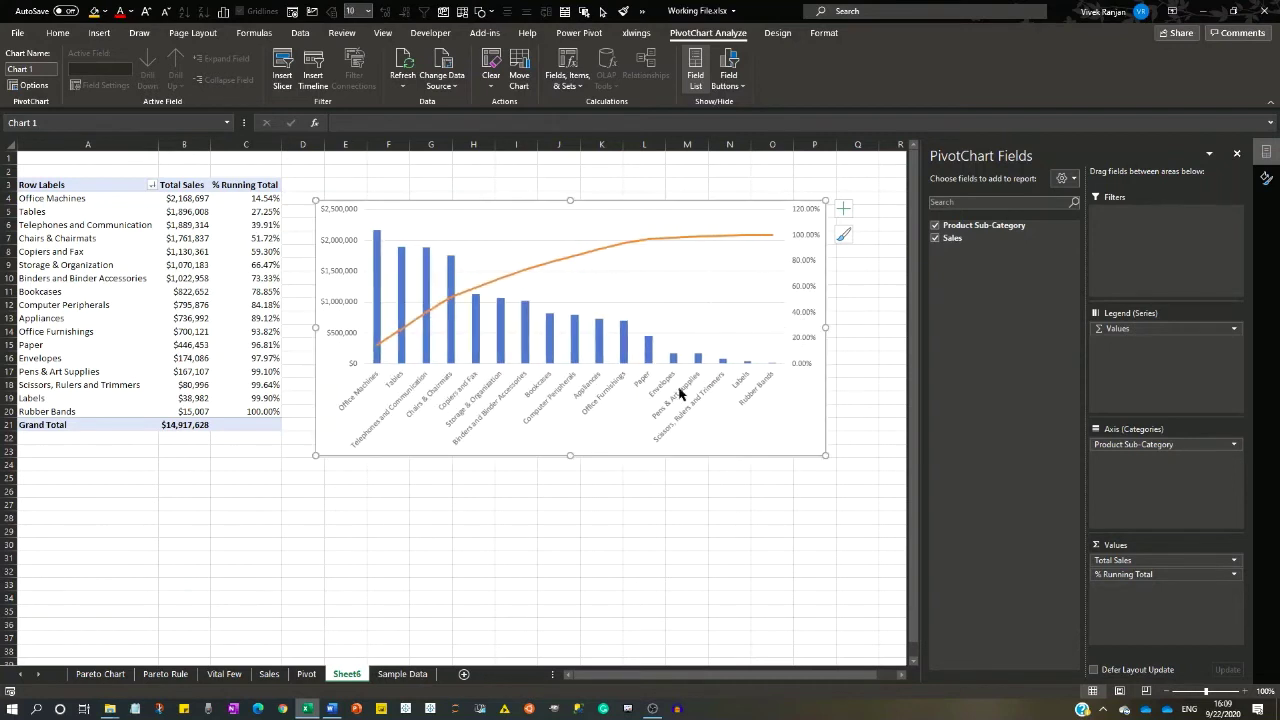
pyautogui.moveTo(826, 456); pyautogui.dragTo(851, 449)
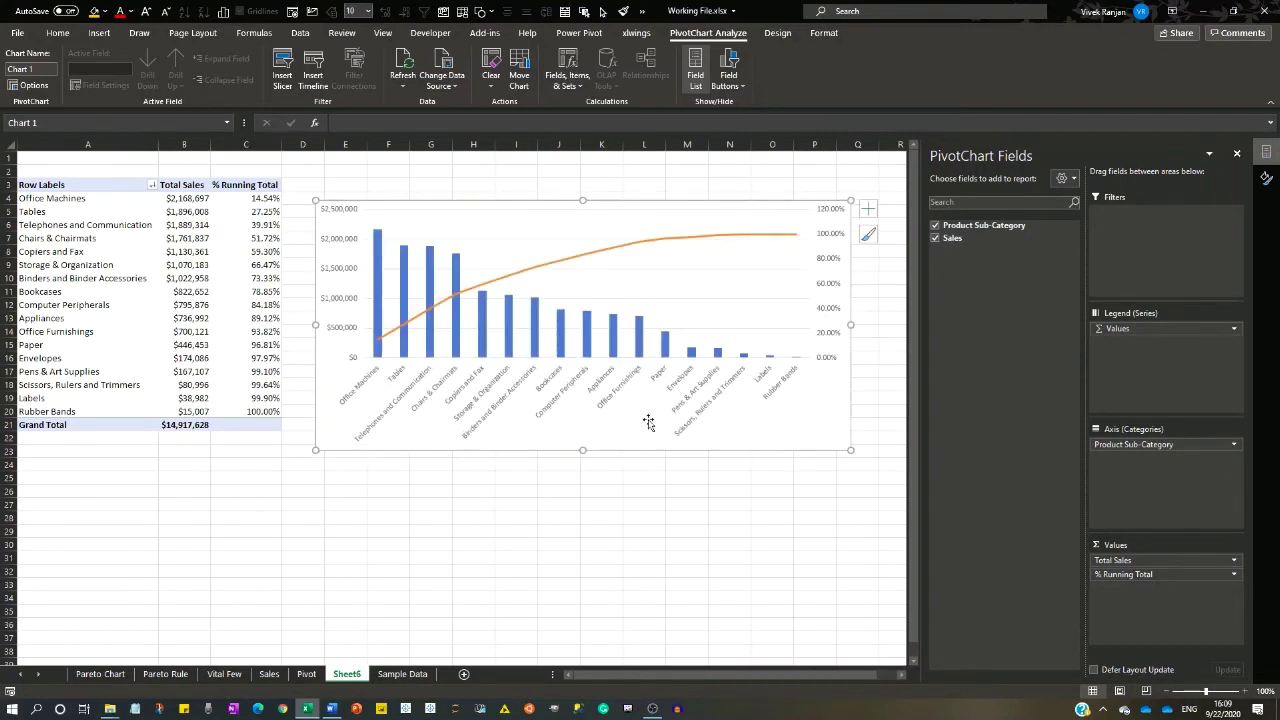
# Step: Set the gap width of the chart's Total Sales columns to 18%
pyautogui.moveTo(510, 344)
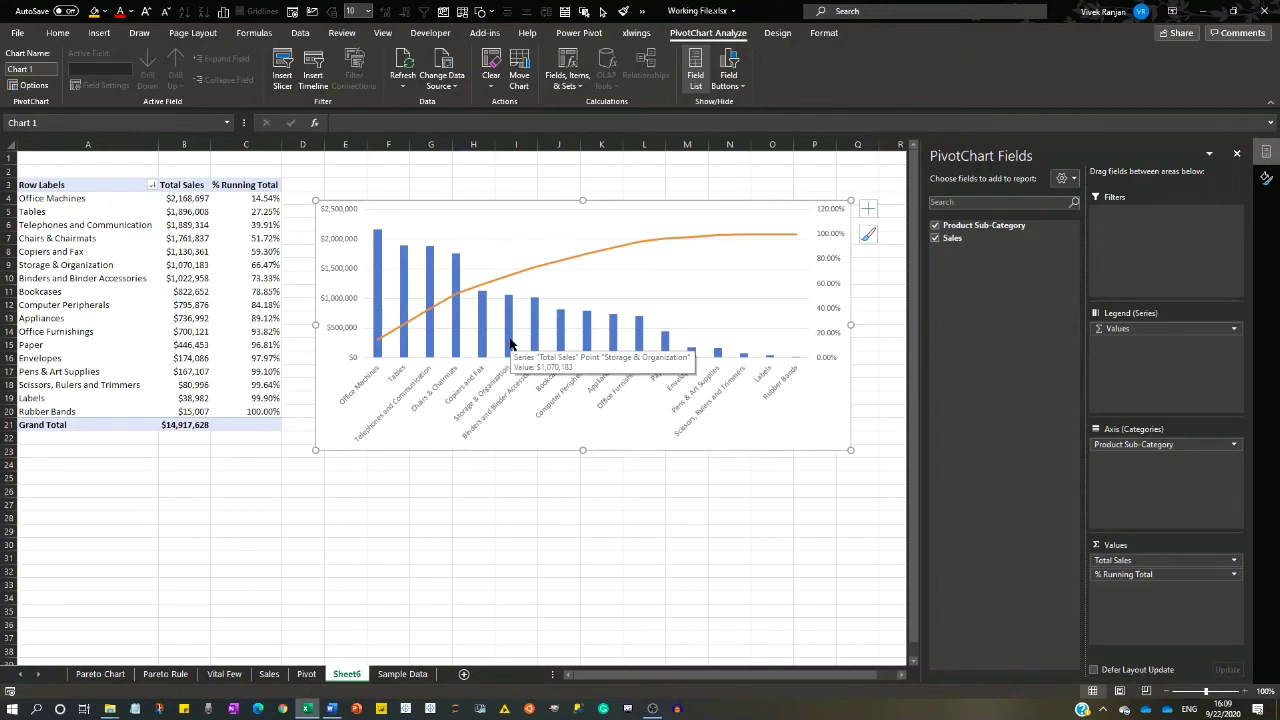
pyautogui.click(507, 340)
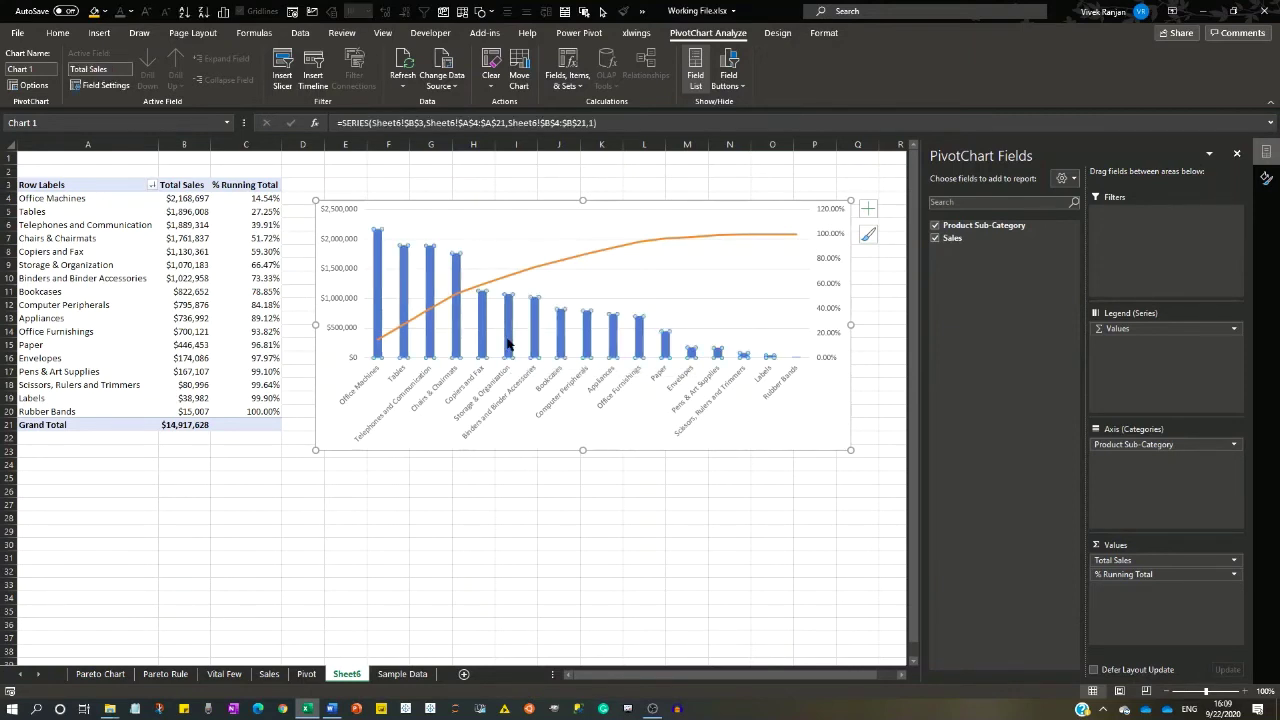
pyautogui.click(1266, 180)
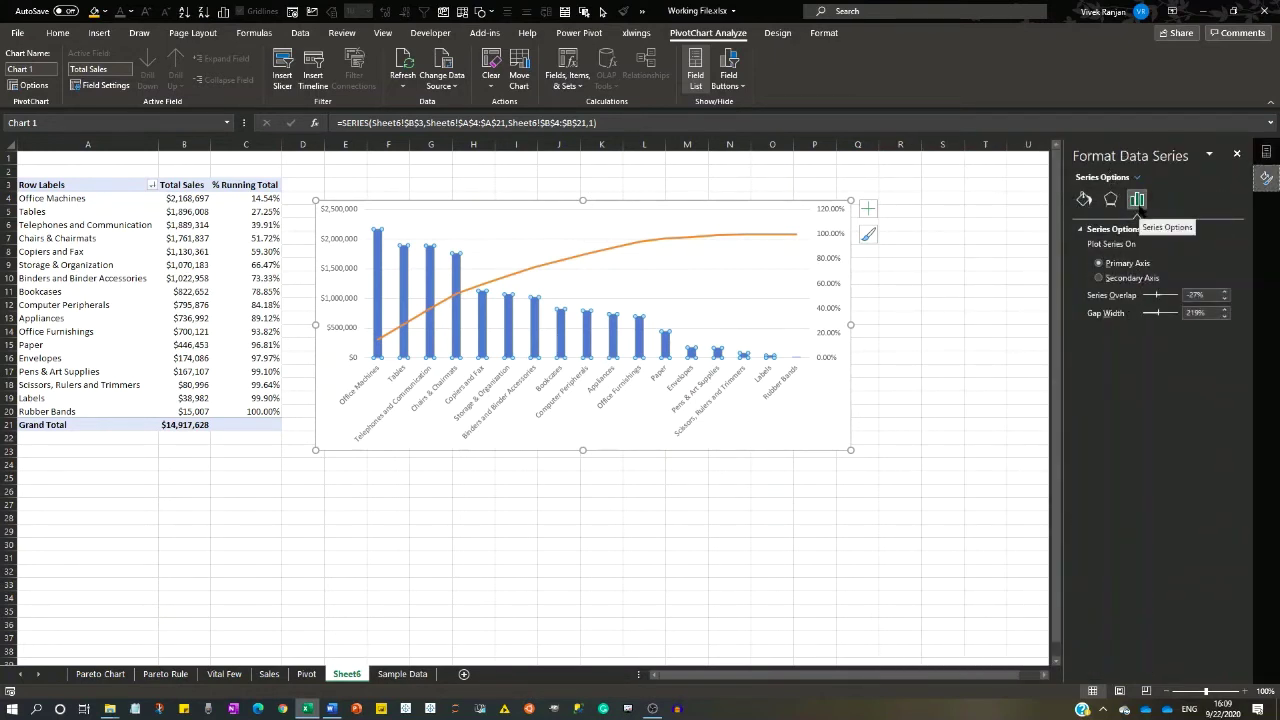
pyautogui.click(1186, 313)
pyautogui.write('1')
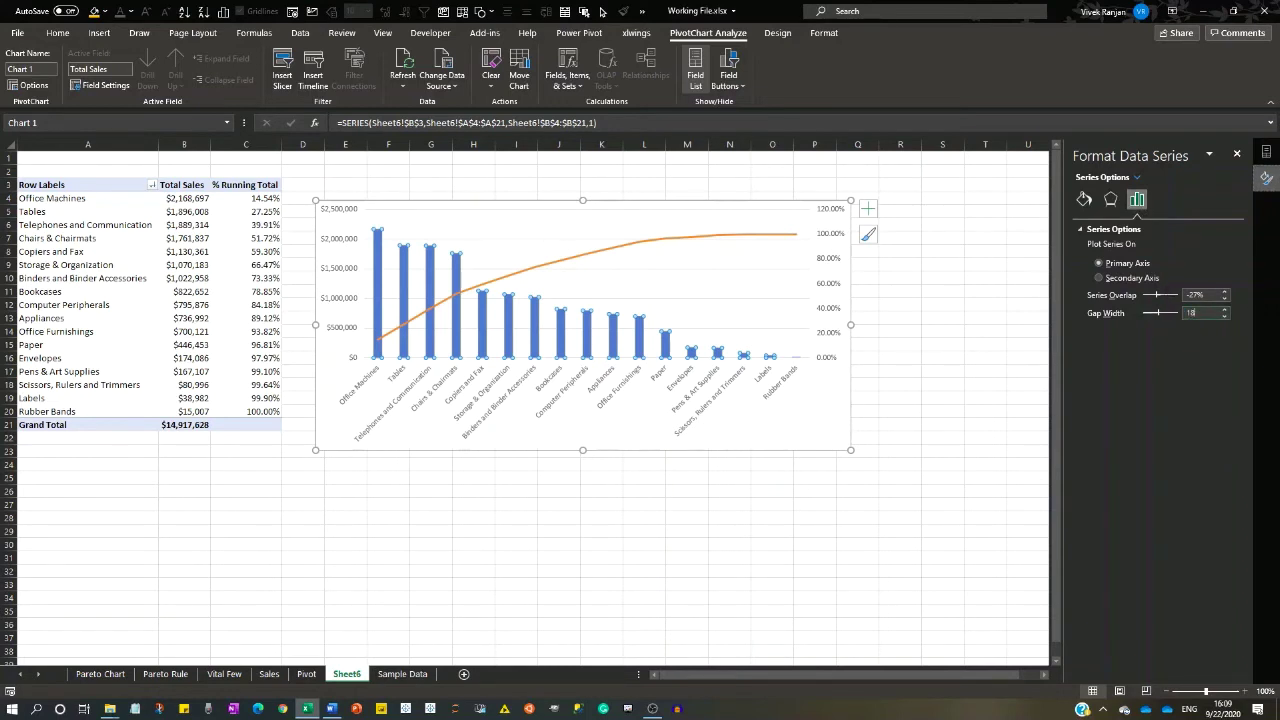
pyautogui.write('8')
pyautogui.press('Return')
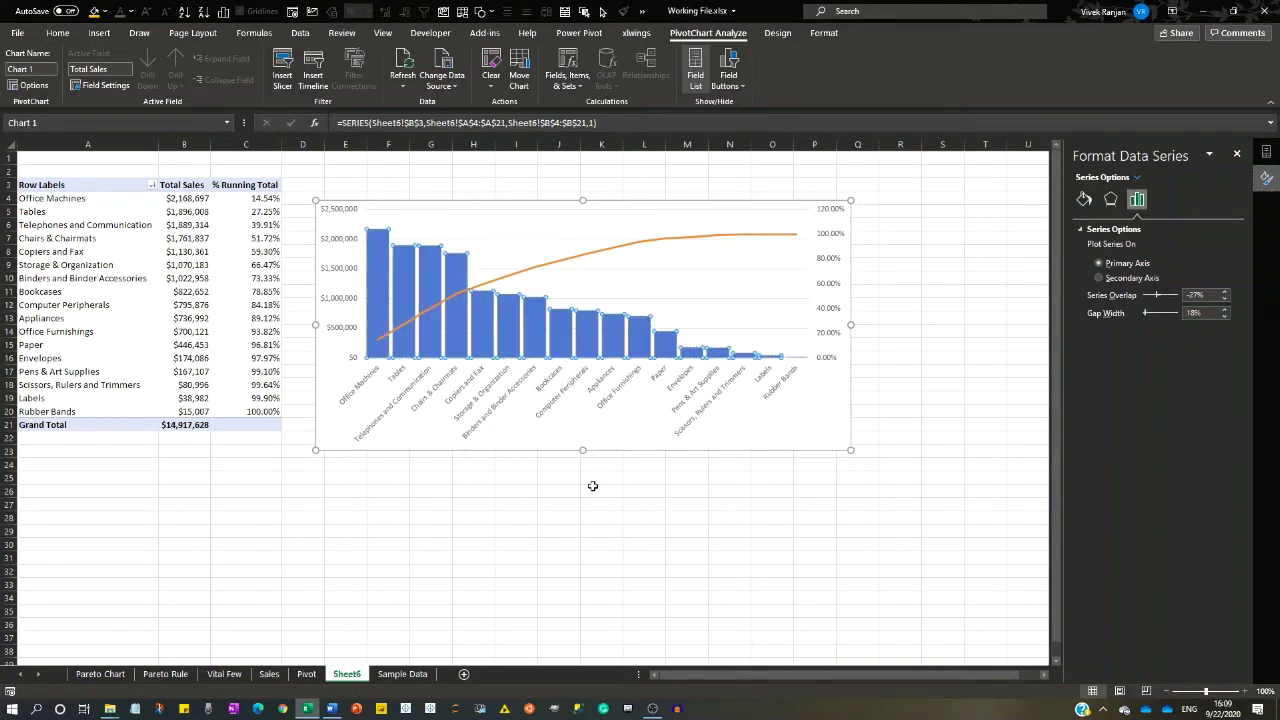
# Step: Turn off the gridlines on the PivotTable sheet
pyautogui.click(596, 489)
pyautogui.click(607, 440)
pyautogui.click(814, 503)
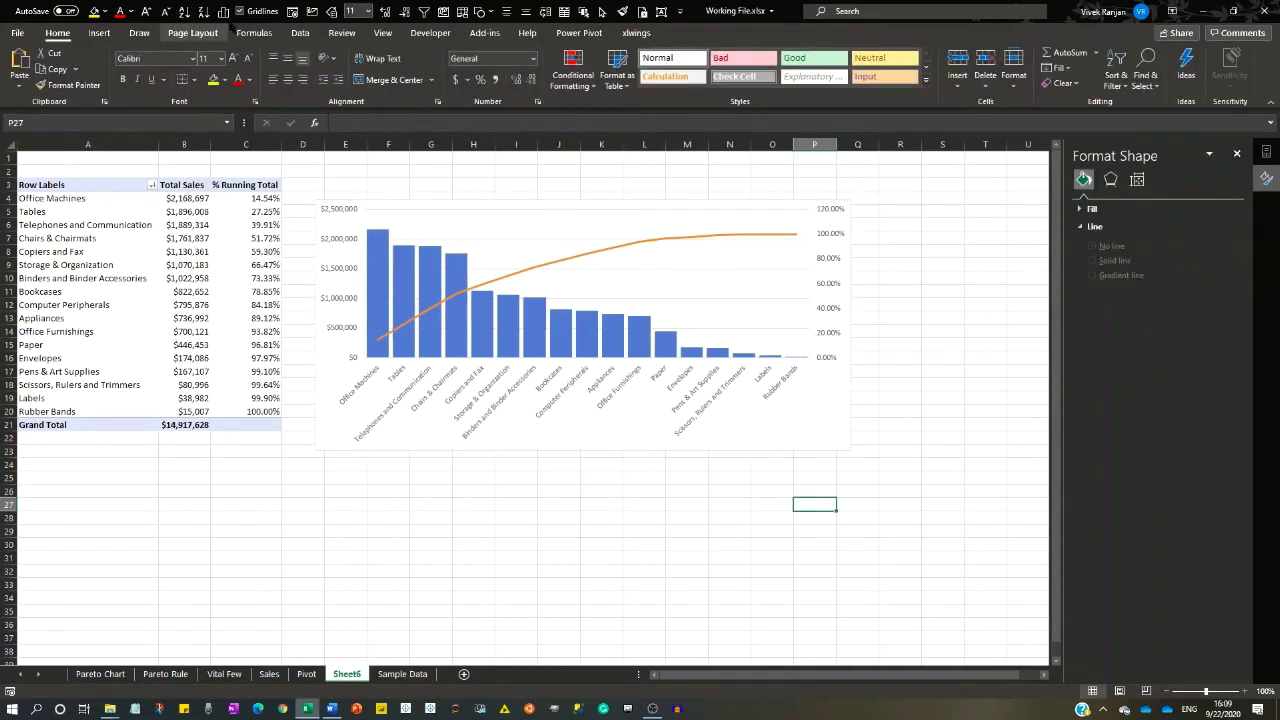
pyautogui.click(258, 14)
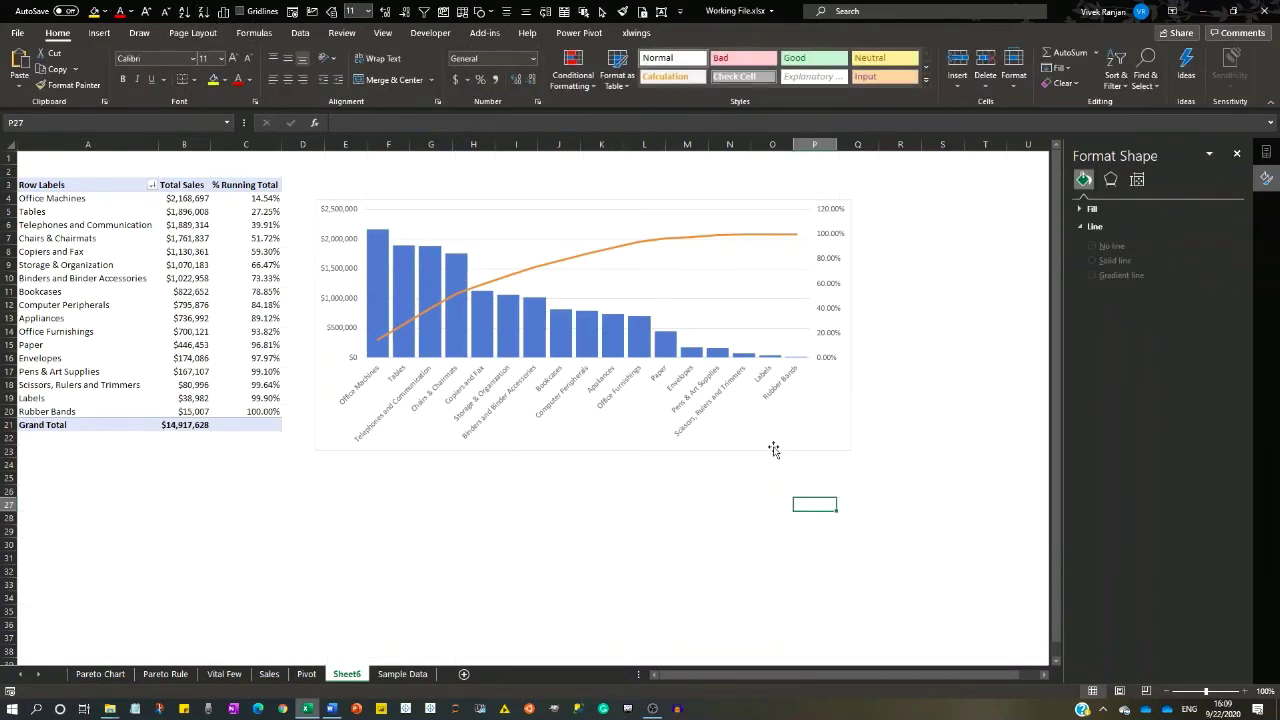
# Step: Shift the chart slightly away from the PivotTable with a bit more height, and set its border to No line
pyautogui.click(773, 447)
pyautogui.moveTo(850, 450)
pyautogui.mouseDown()
pyautogui.moveTo(841, 472)
pyautogui.moveTo(865, 439)
pyautogui.mouseUp()
pyautogui.click(884, 567)
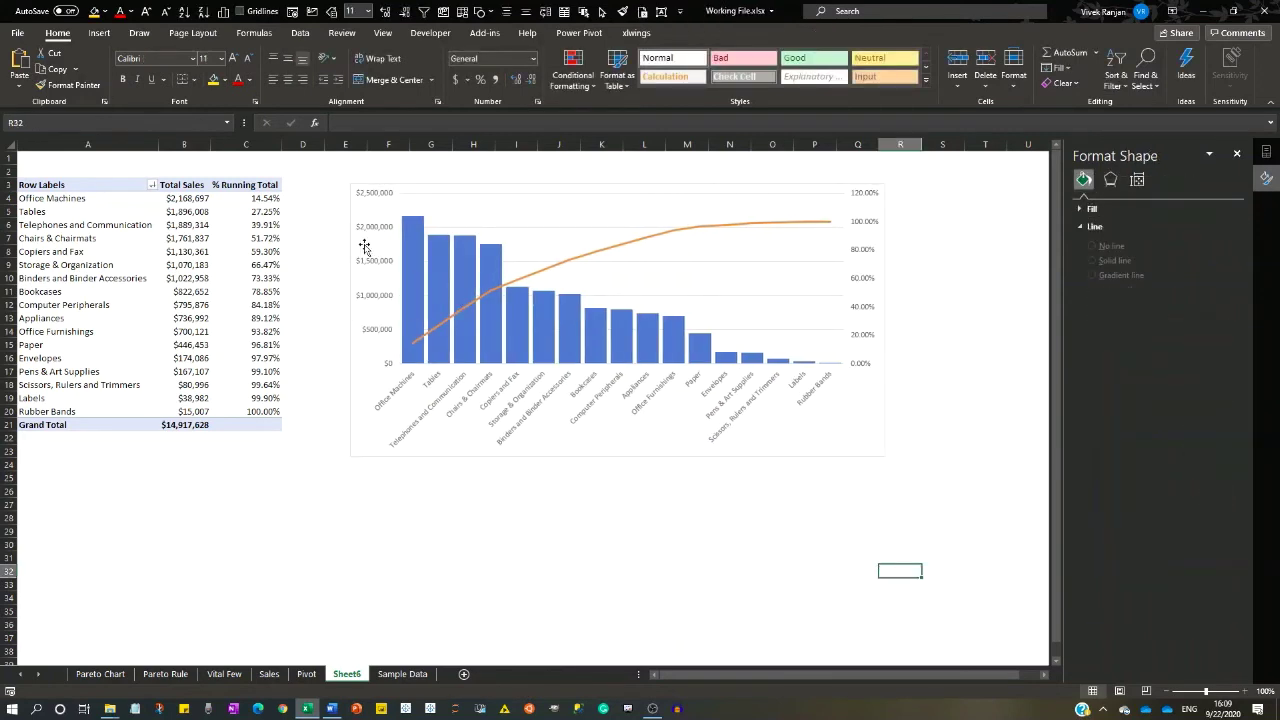
pyautogui.click(364, 432)
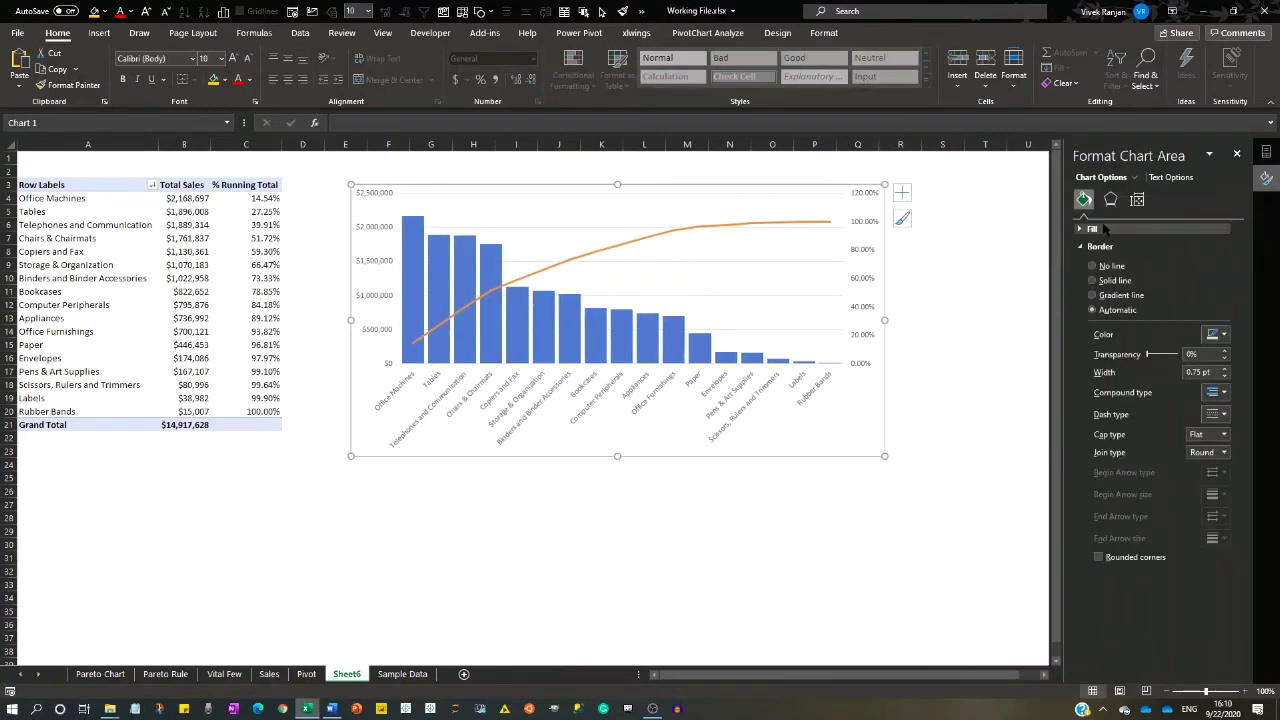
pyautogui.click(1100, 265)
pyautogui.click(950, 278)
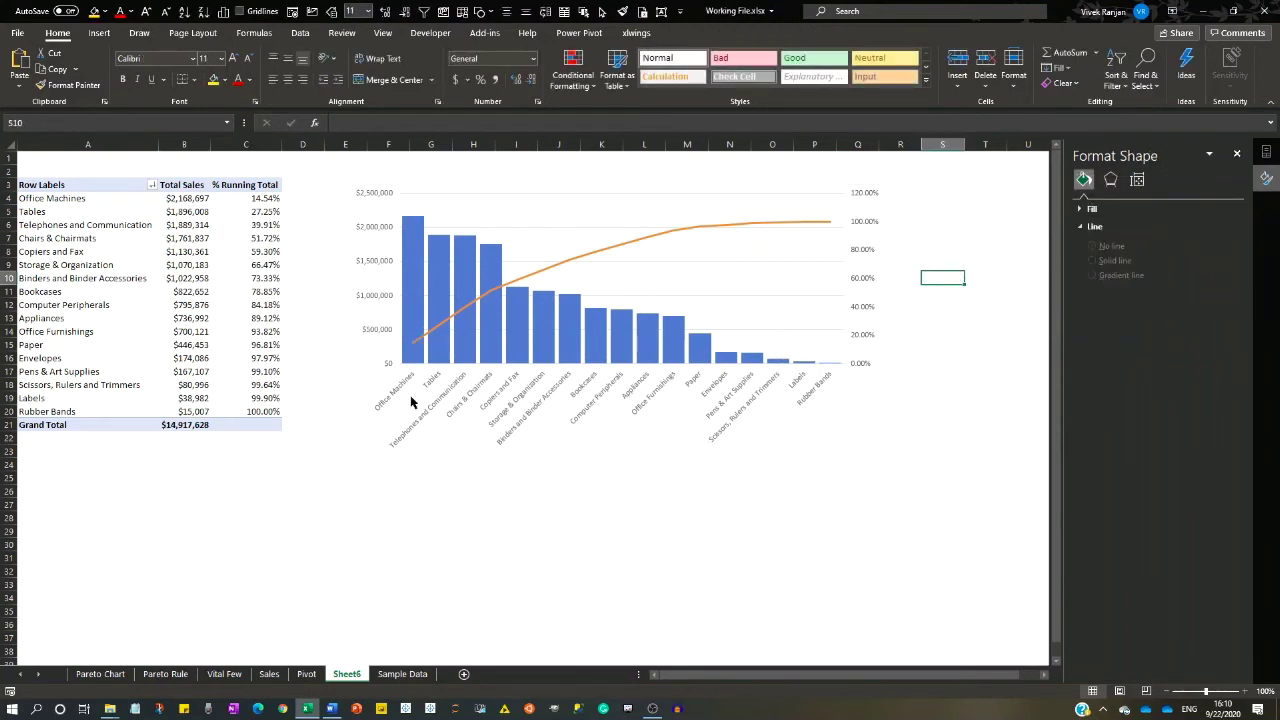
# Step: Fill the chart's Total Sales columns with light grey
pyautogui.click(540, 337)
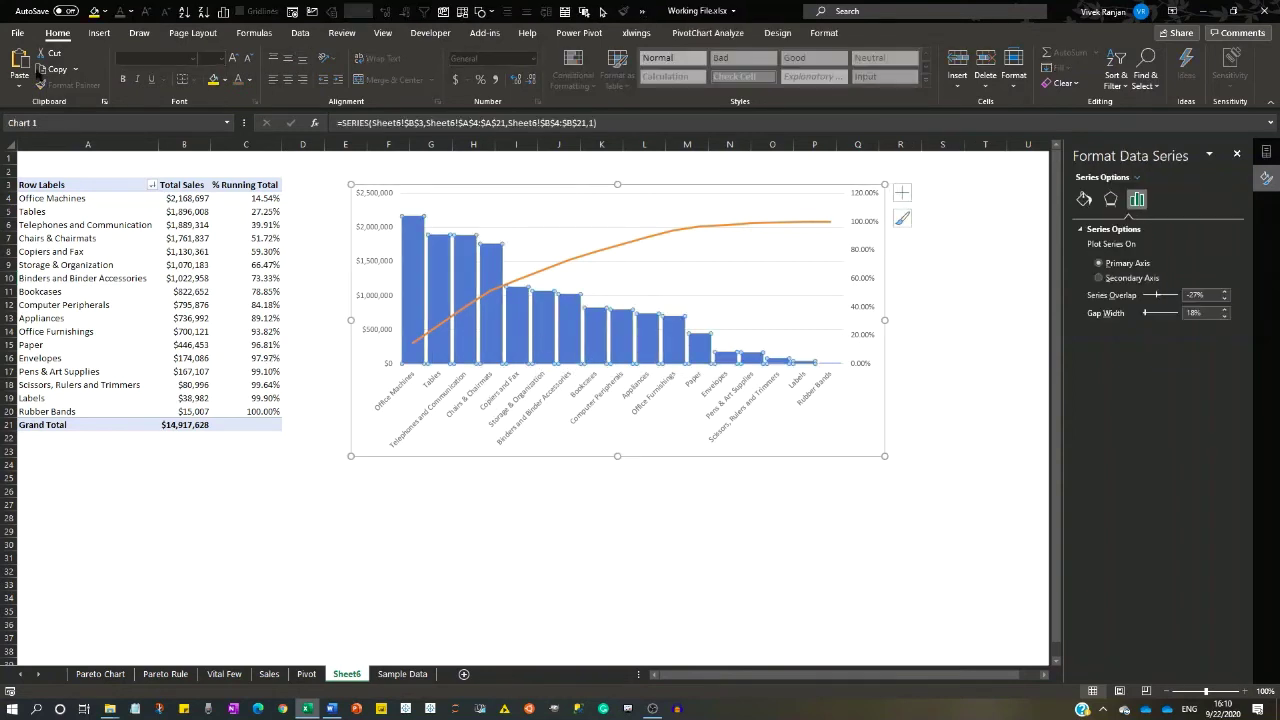
pyautogui.click(225, 79)
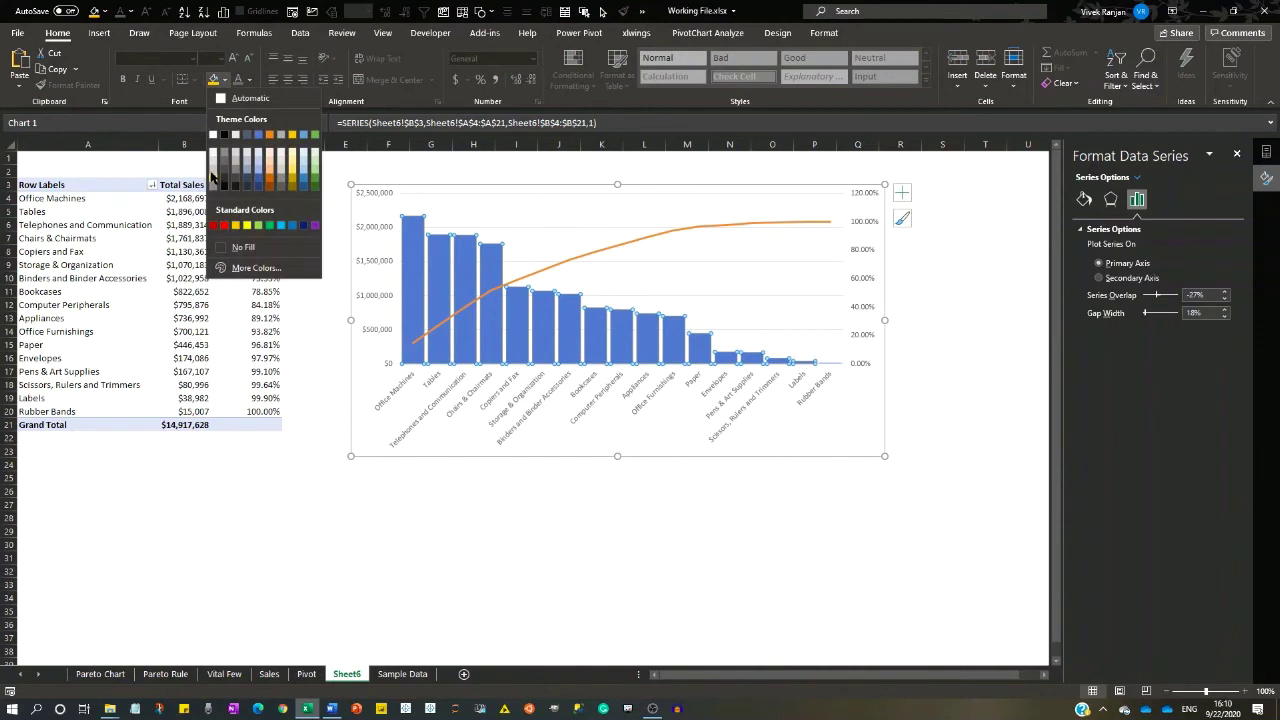
pyautogui.click(212, 174)
pyautogui.click(639, 452)
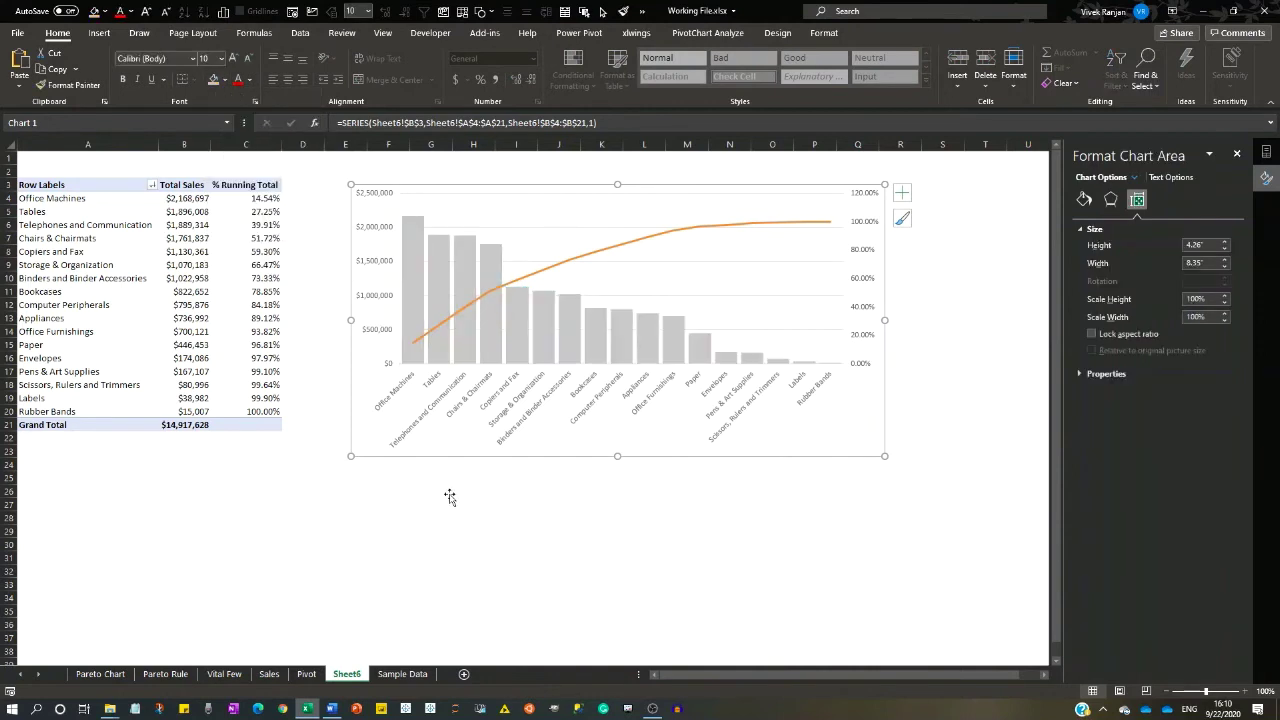
pyautogui.click(447, 494)
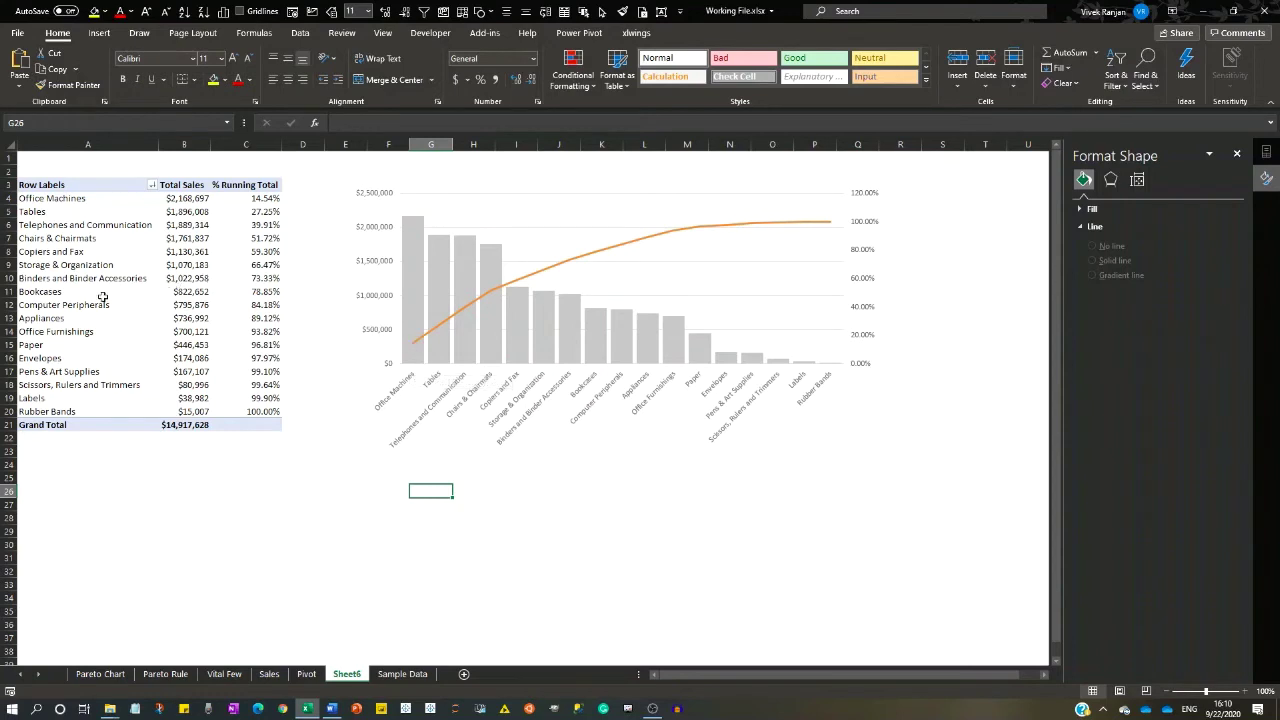
# Step: Fill only the Bookcases column of the Pareto chart with gold
pyautogui.click(265, 293)
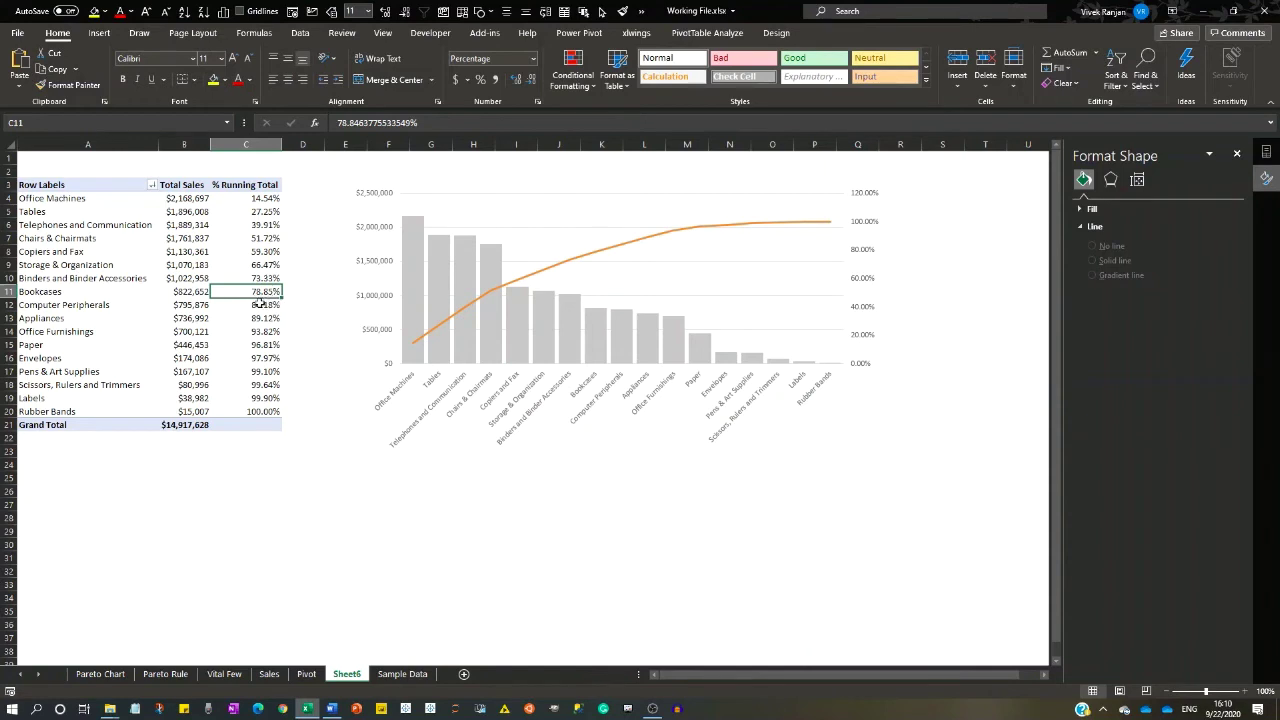
pyautogui.click(592, 355)
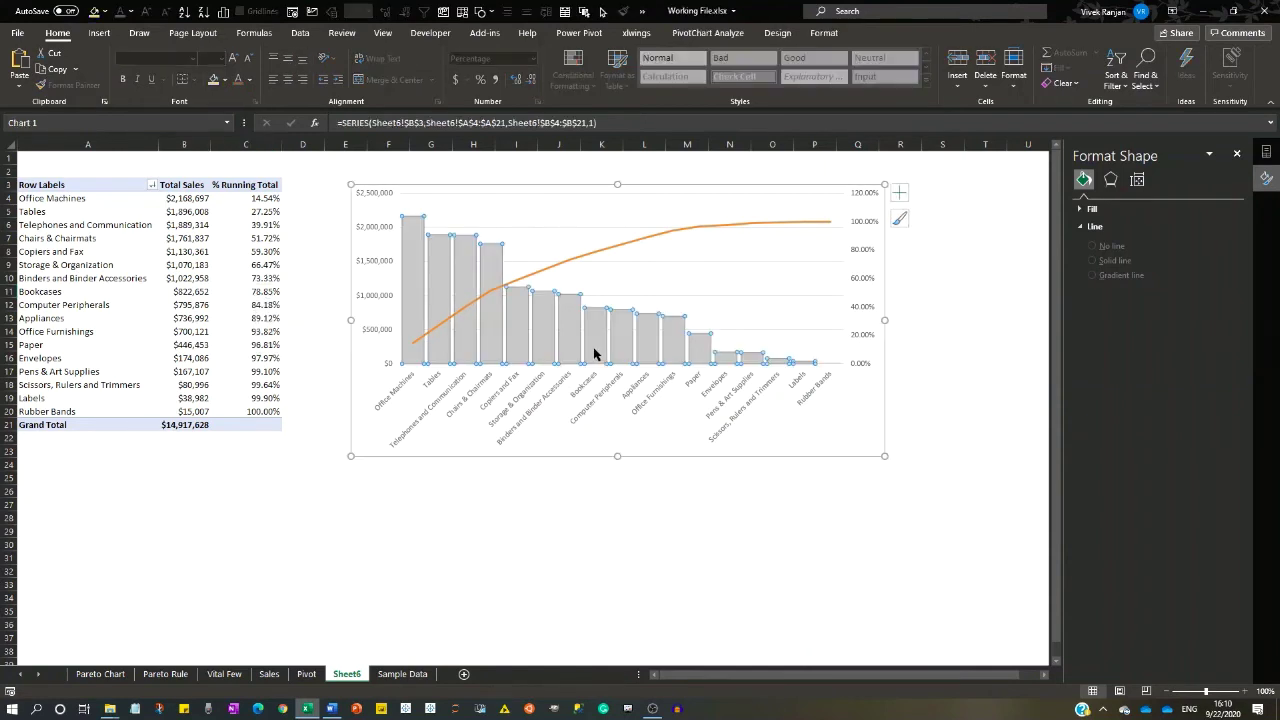
pyautogui.click(591, 350)
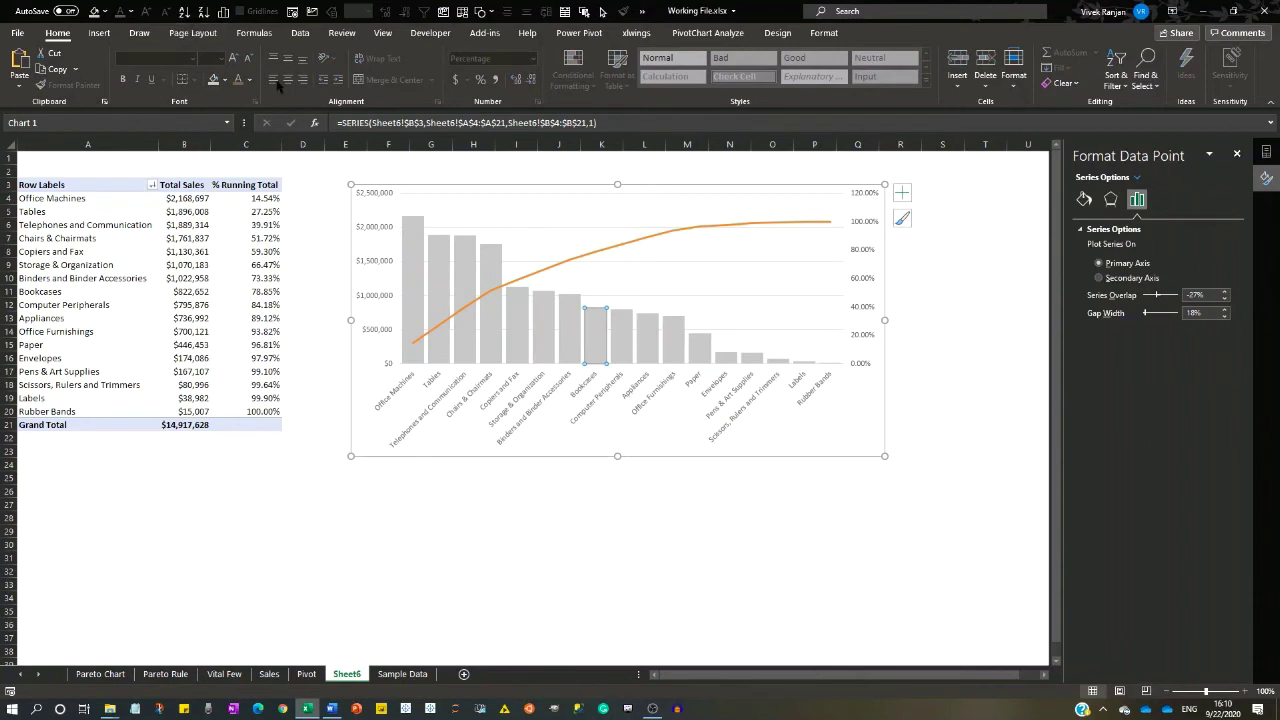
pyautogui.click(224, 80)
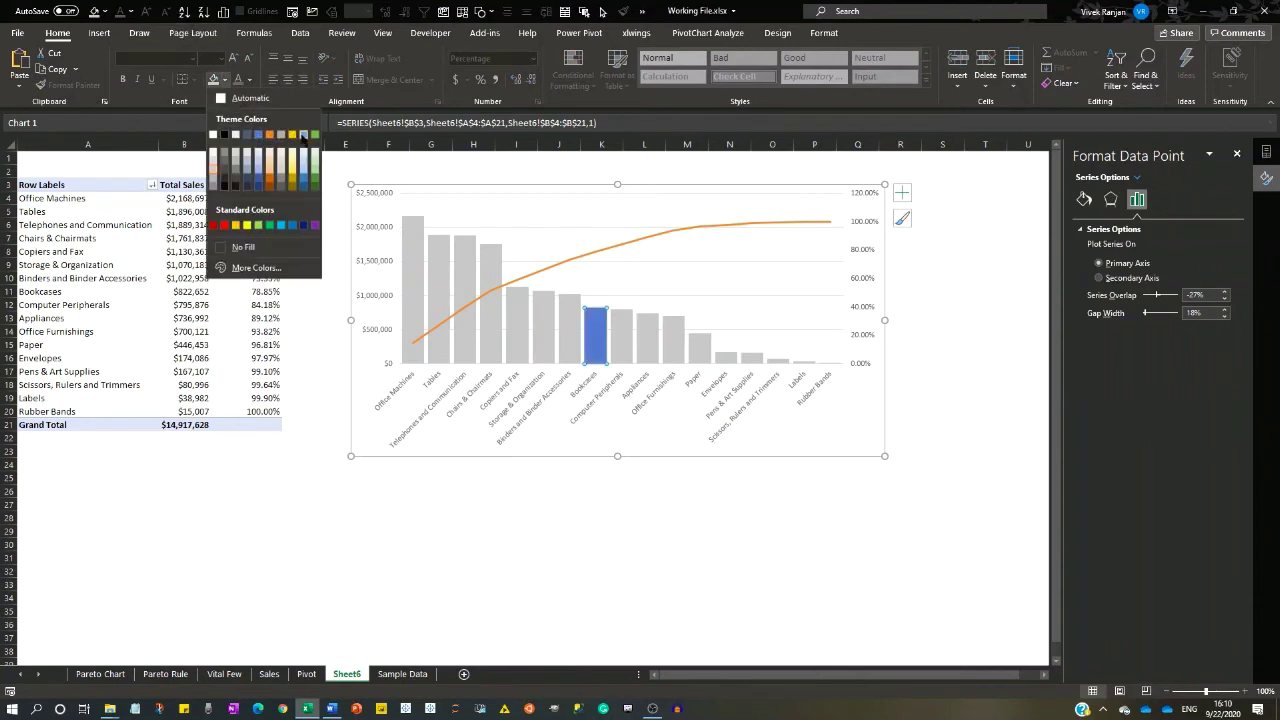
pyautogui.click(292, 134)
# Step: Apply the same gold fill to the Binders and Binder Accessories, Storage & Organization, and Copiers and Fax columns
pyautogui.click(567, 335)
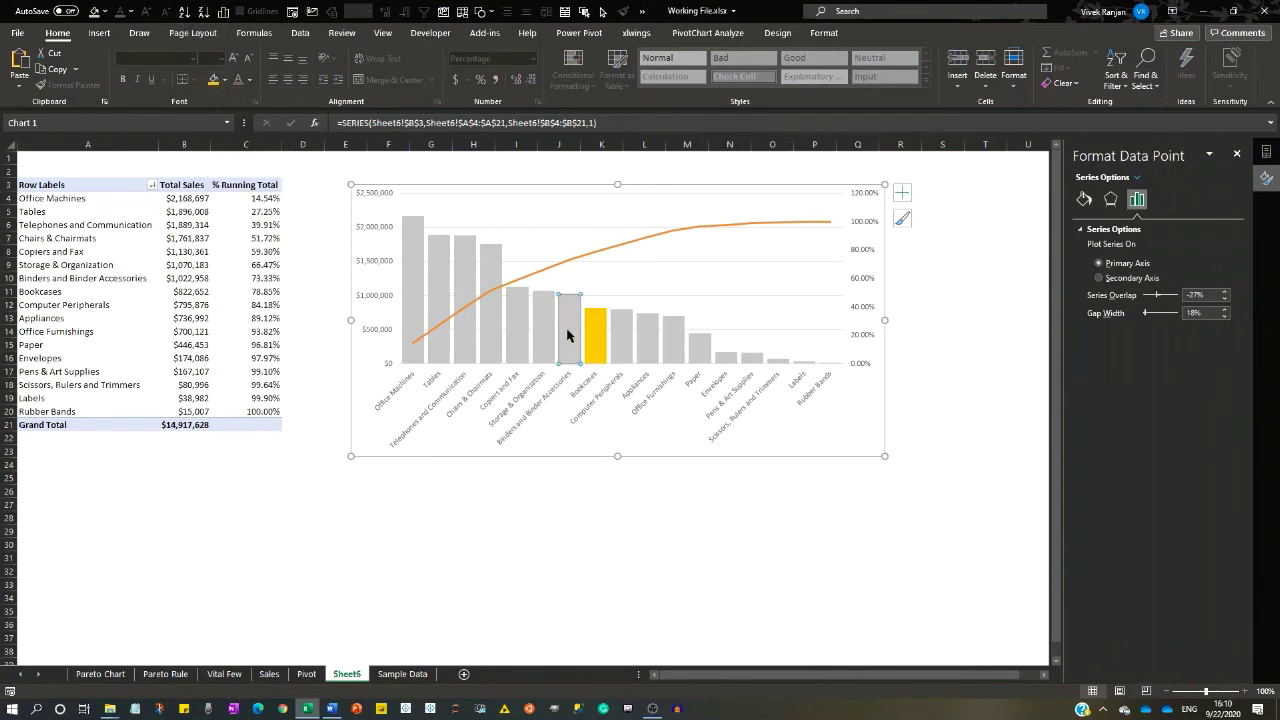
pyautogui.click(214, 79)
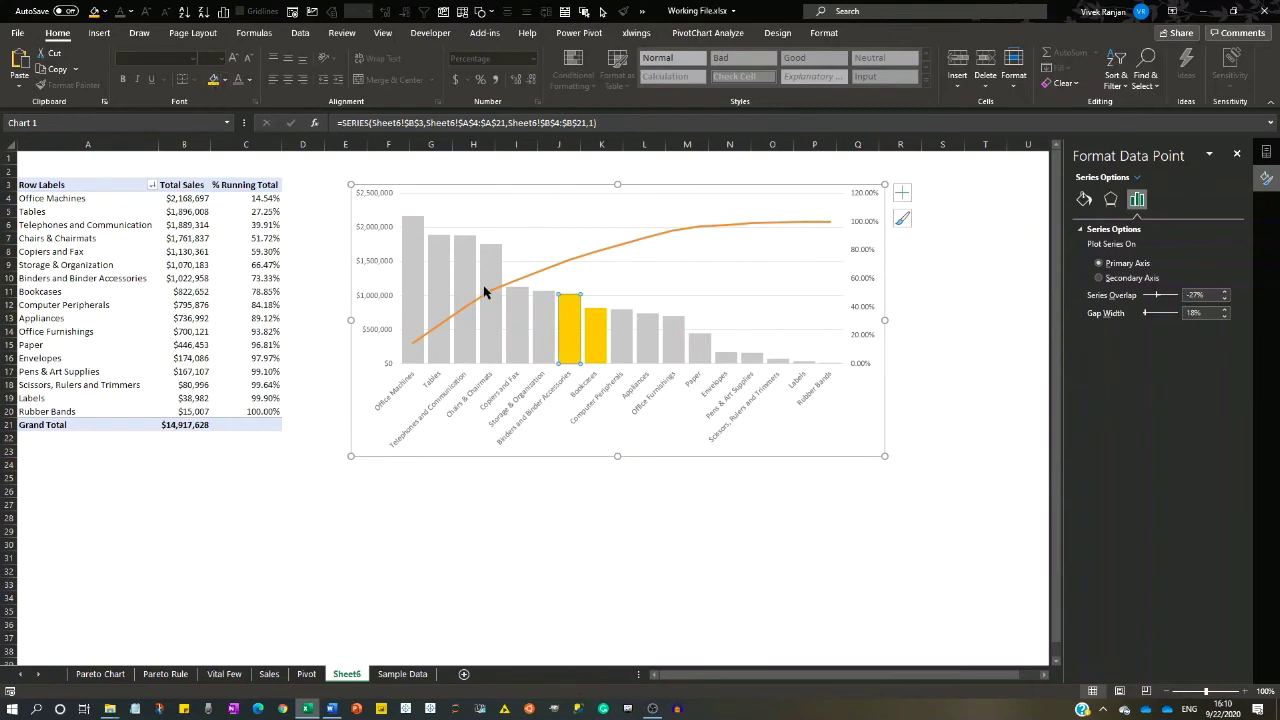
pyautogui.click(535, 331)
pyautogui.press('F4')
pyautogui.click(515, 333)
pyautogui.press('F4')
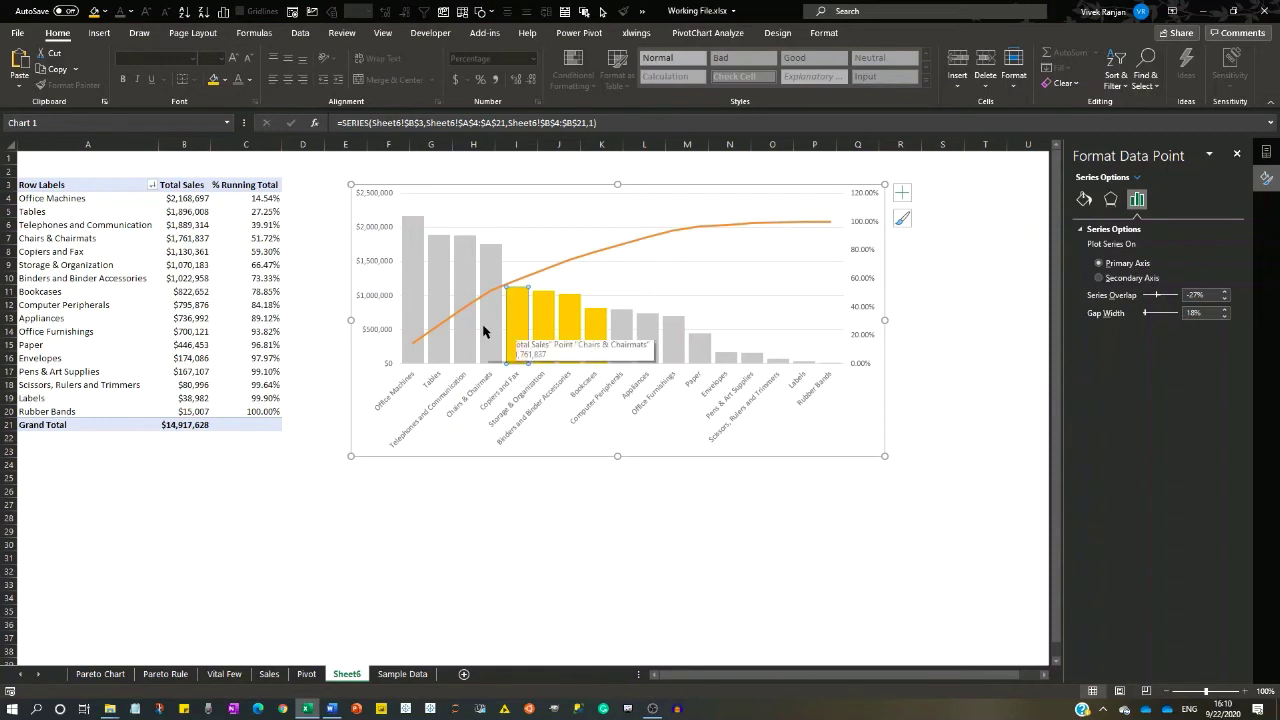
# Step: Apply the gold fill to the Chairs & Chairmats, Telephones and Communication, Tables, and Office Machines columns
pyautogui.click(484, 332)
pyautogui.click(471, 332)
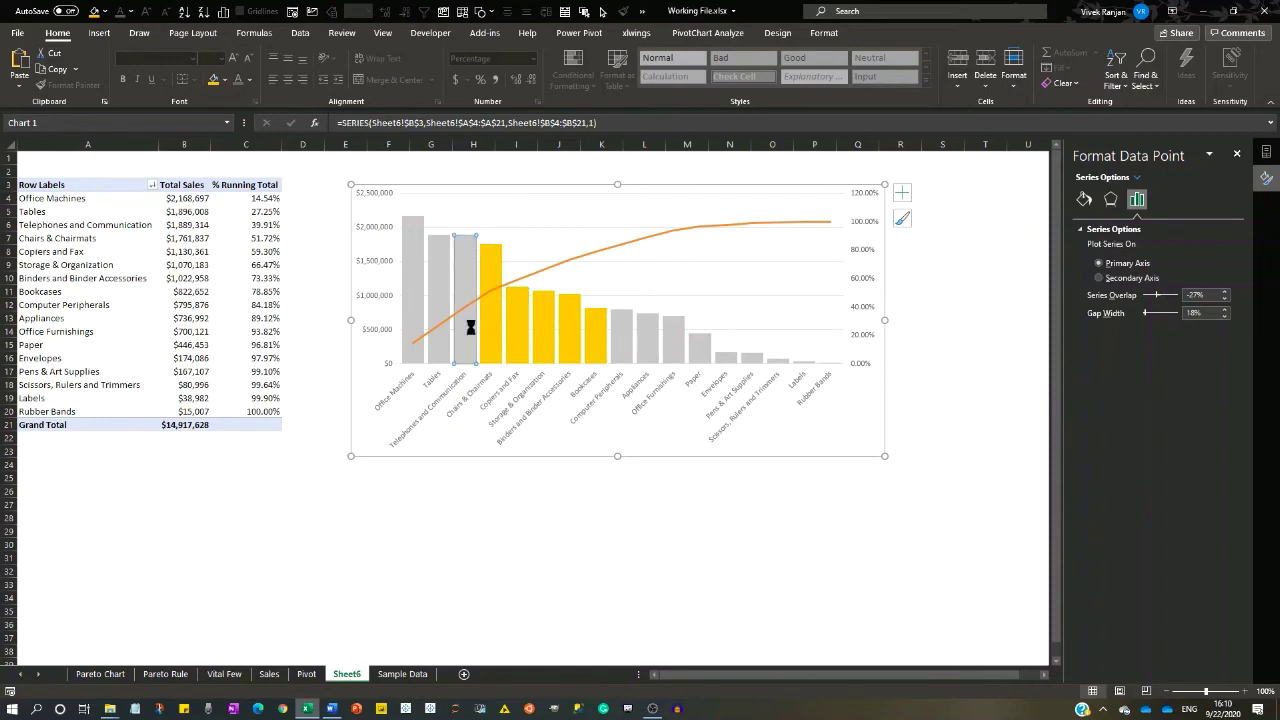
pyautogui.press('F4')
pyautogui.click(446, 268)
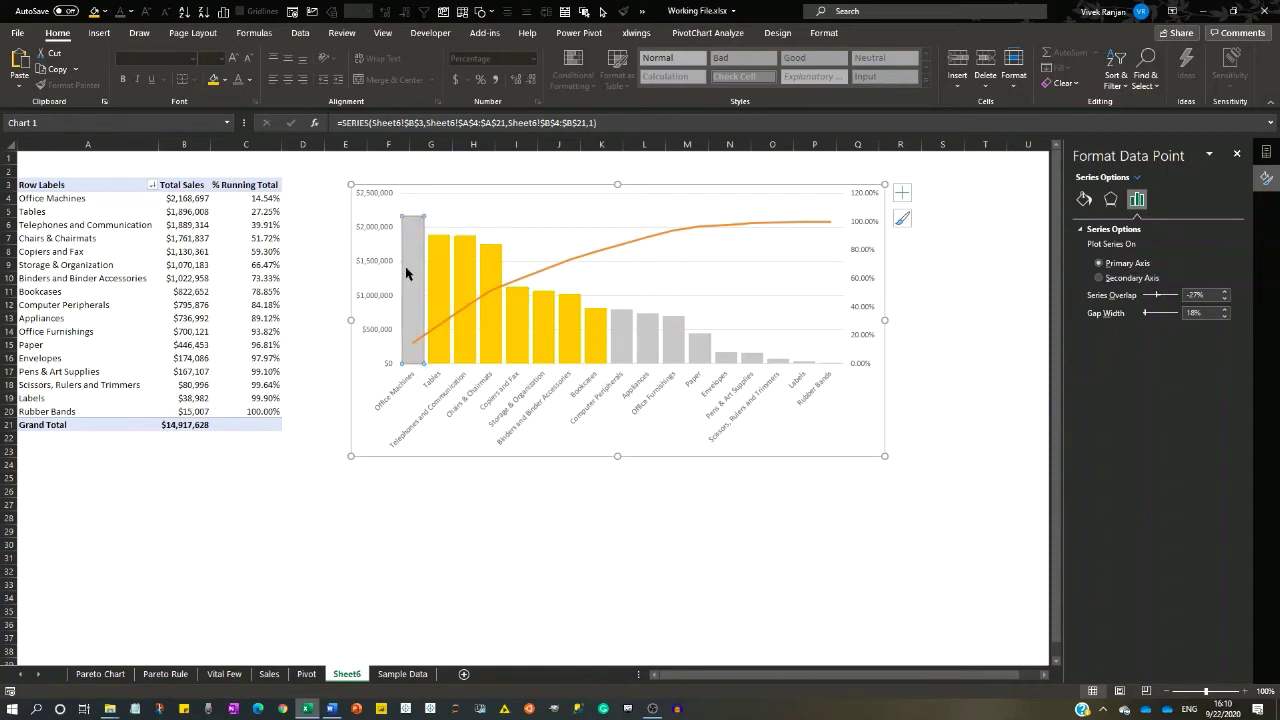
pyautogui.click(405, 266)
pyautogui.press('F4')
pyautogui.click(441, 470)
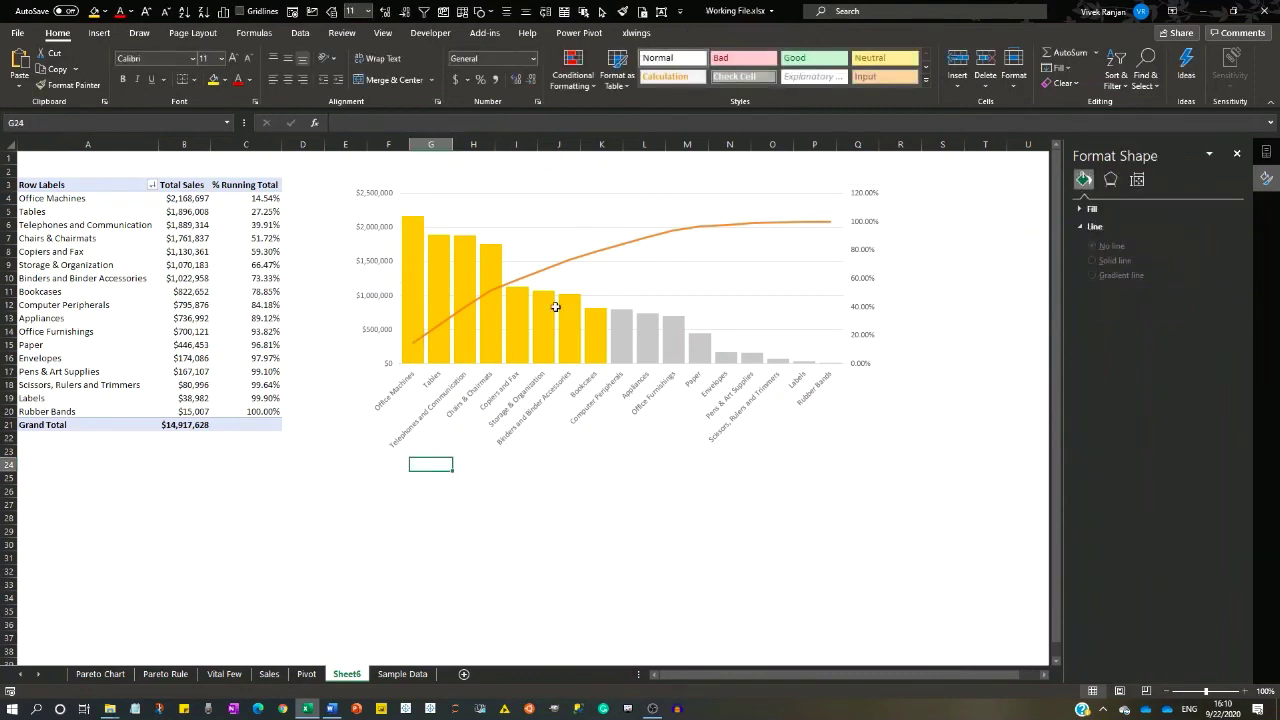
# Step: Change the color of the chart's % Running Total line to black
pyautogui.click(581, 262)
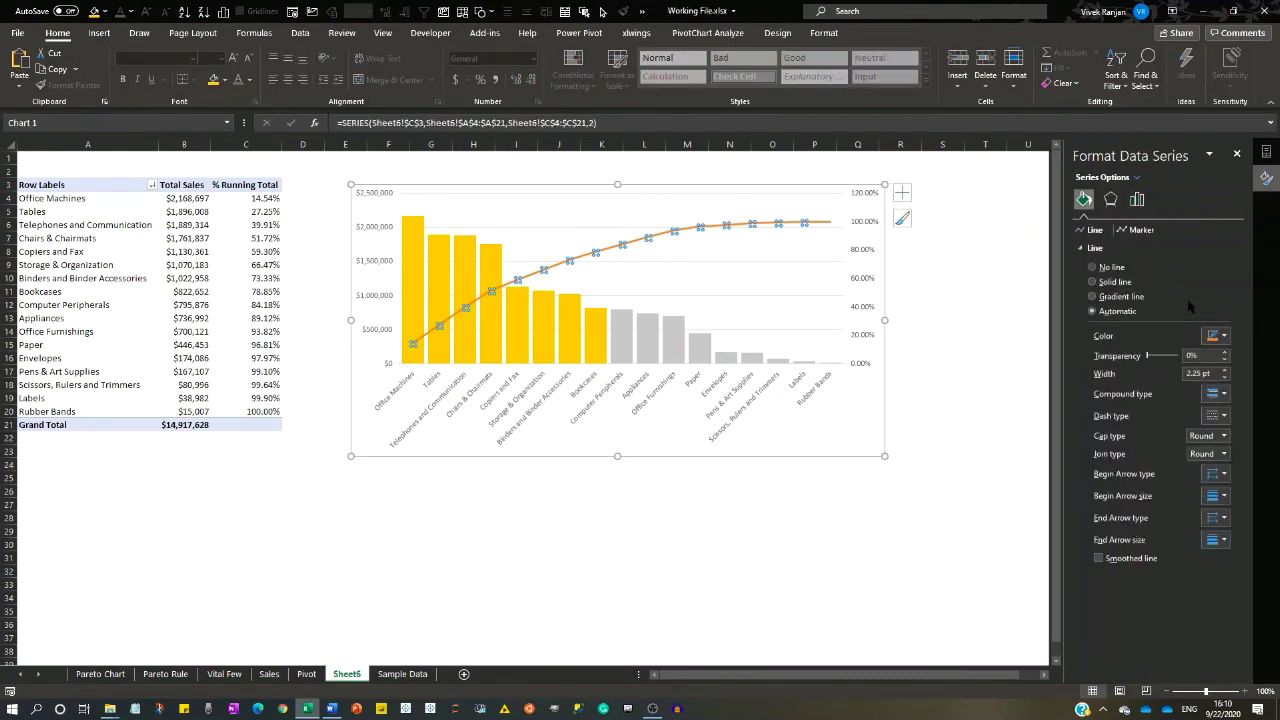
pyautogui.click(1222, 336)
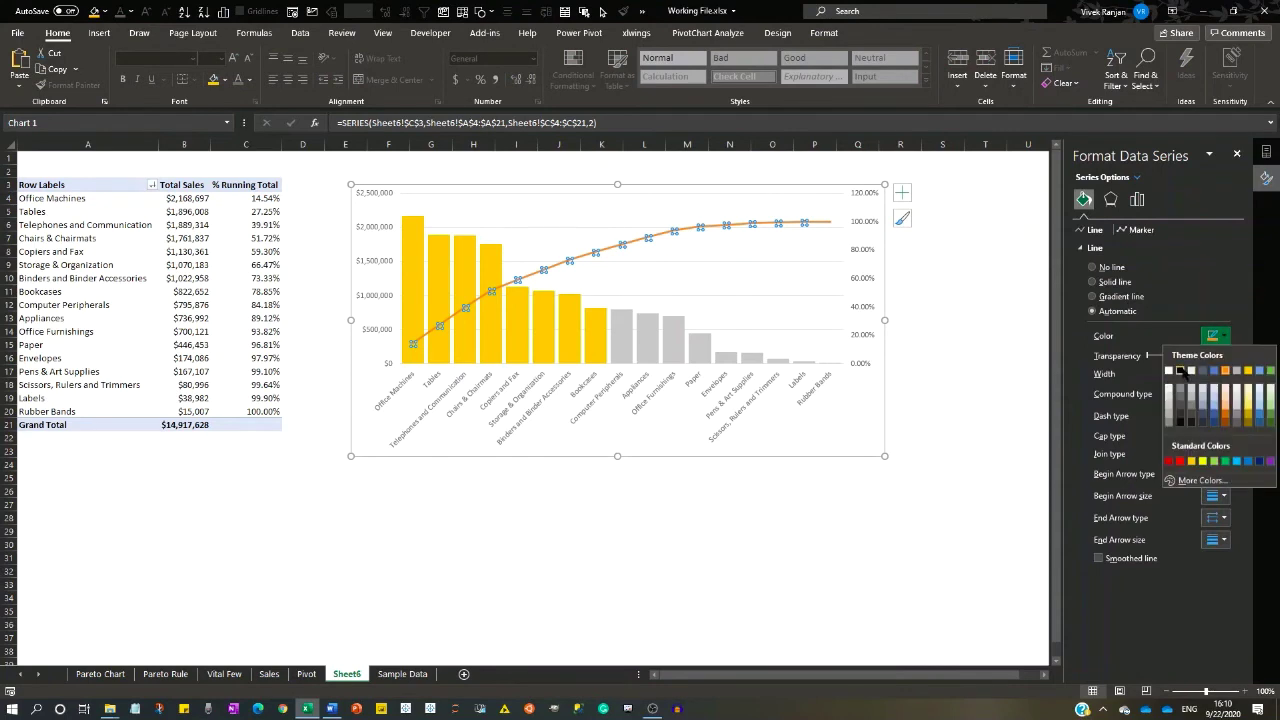
pyautogui.click(1179, 367)
pyautogui.click(996, 354)
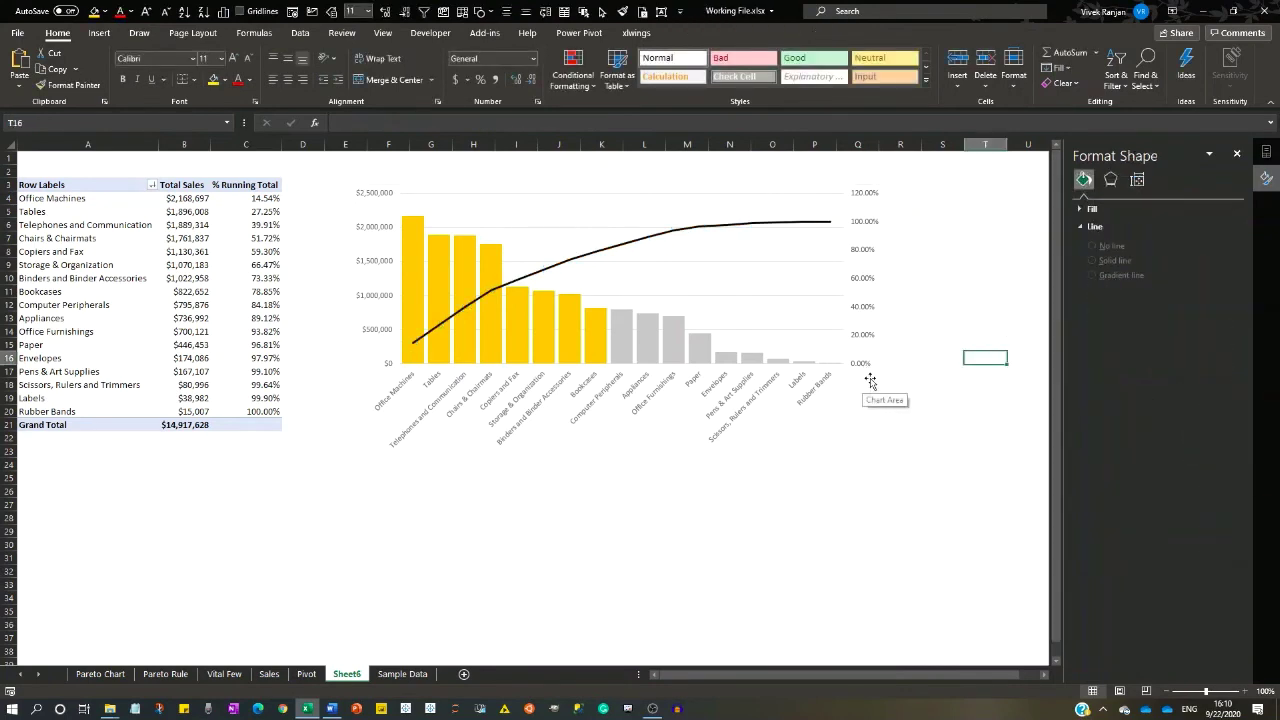
# Step: Add a chart title above the chart with the text "Total Sales"
pyautogui.click(751, 357)
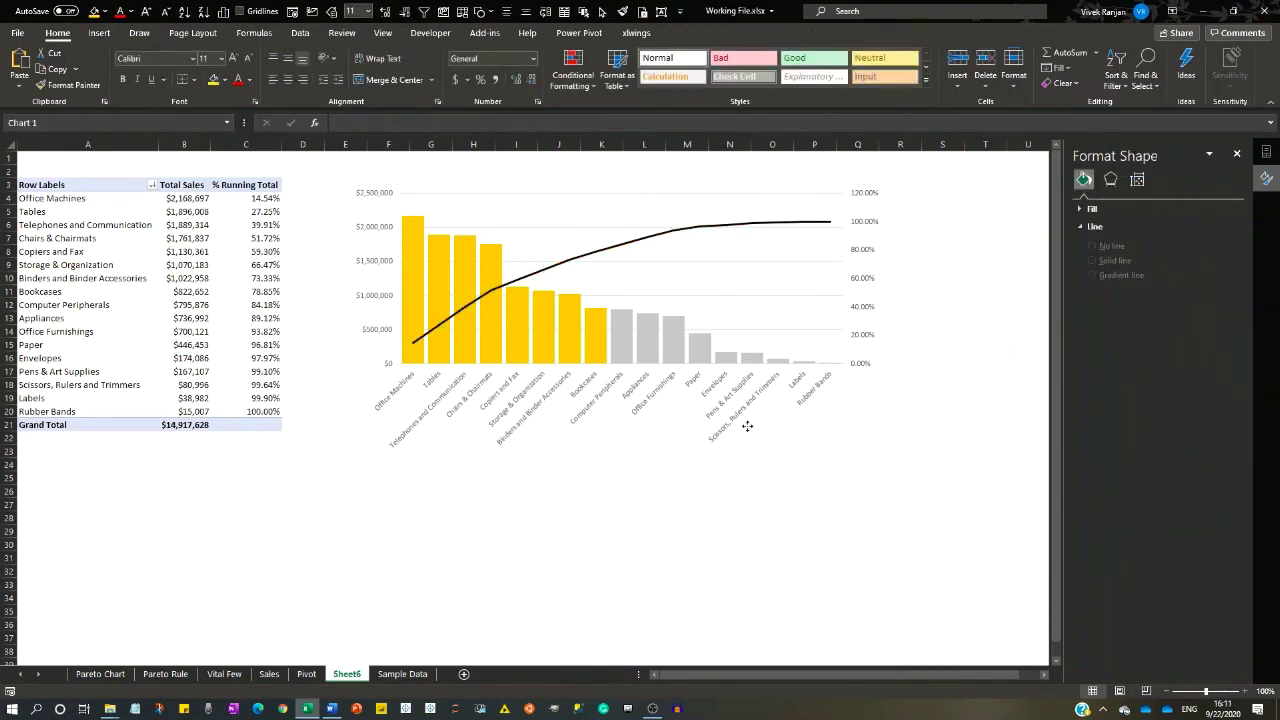
pyautogui.click(873, 431)
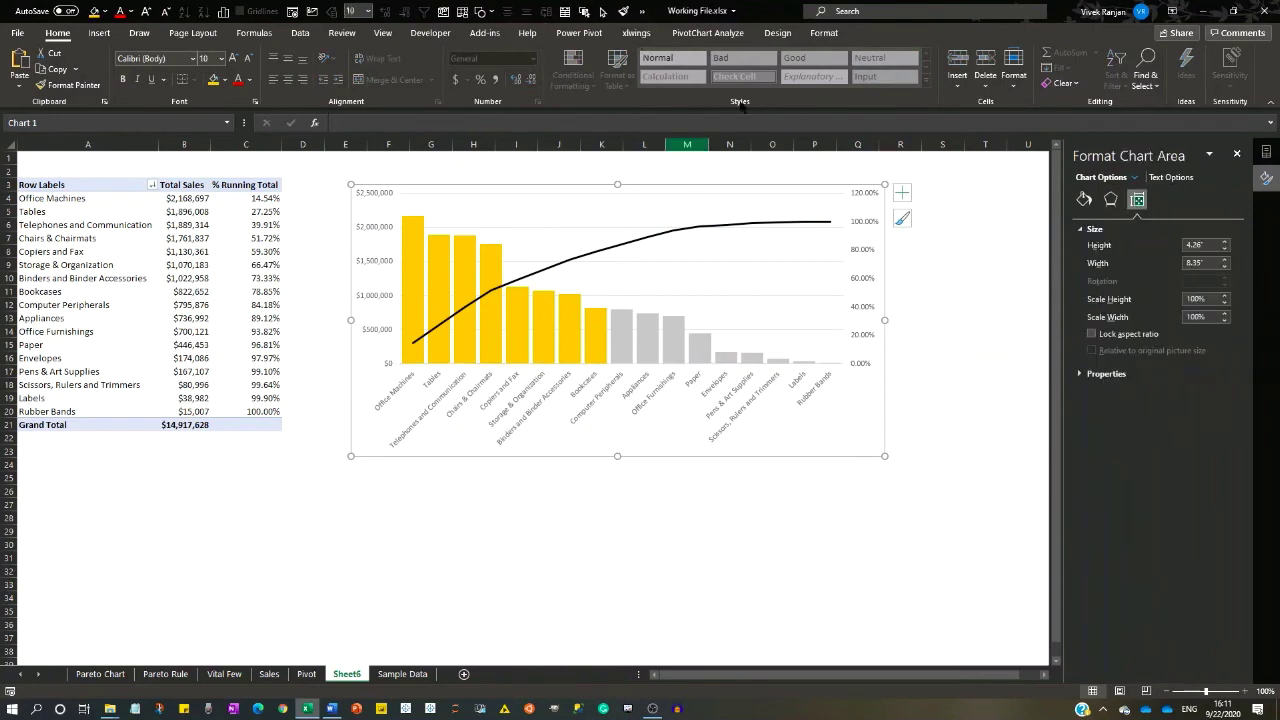
pyautogui.click(778, 33)
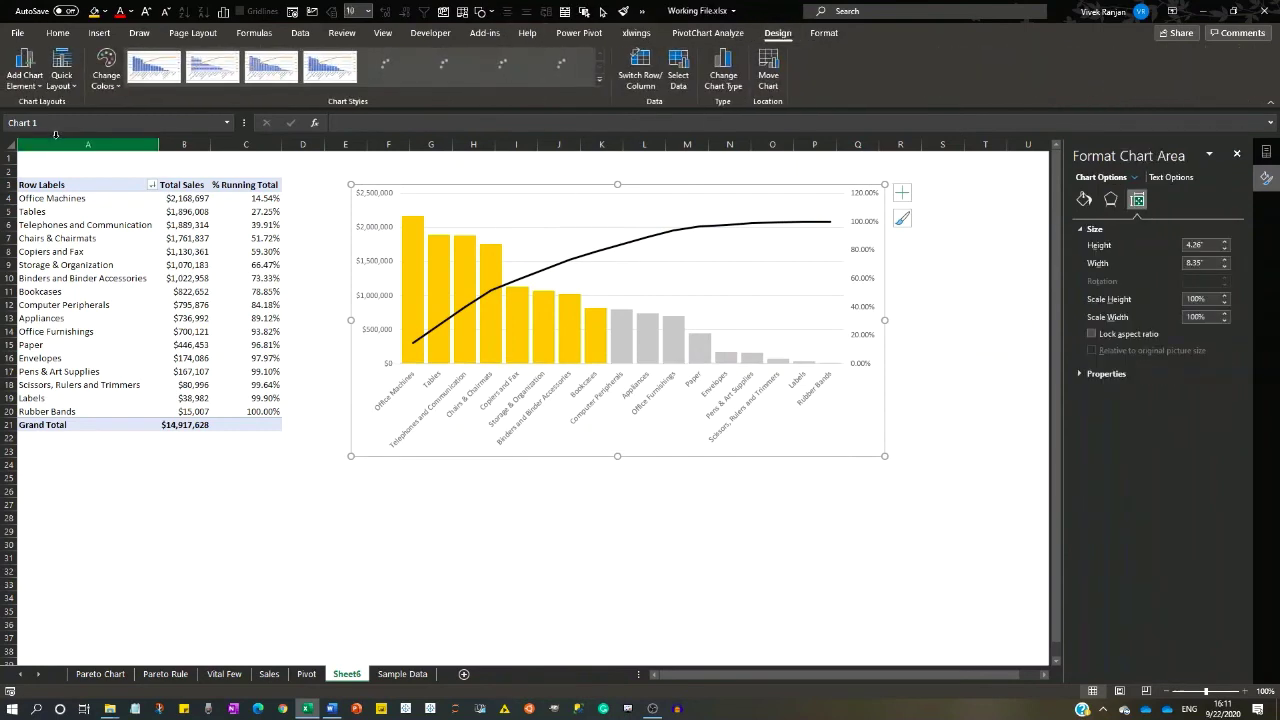
pyautogui.click(25, 70)
pyautogui.moveTo(62, 126)
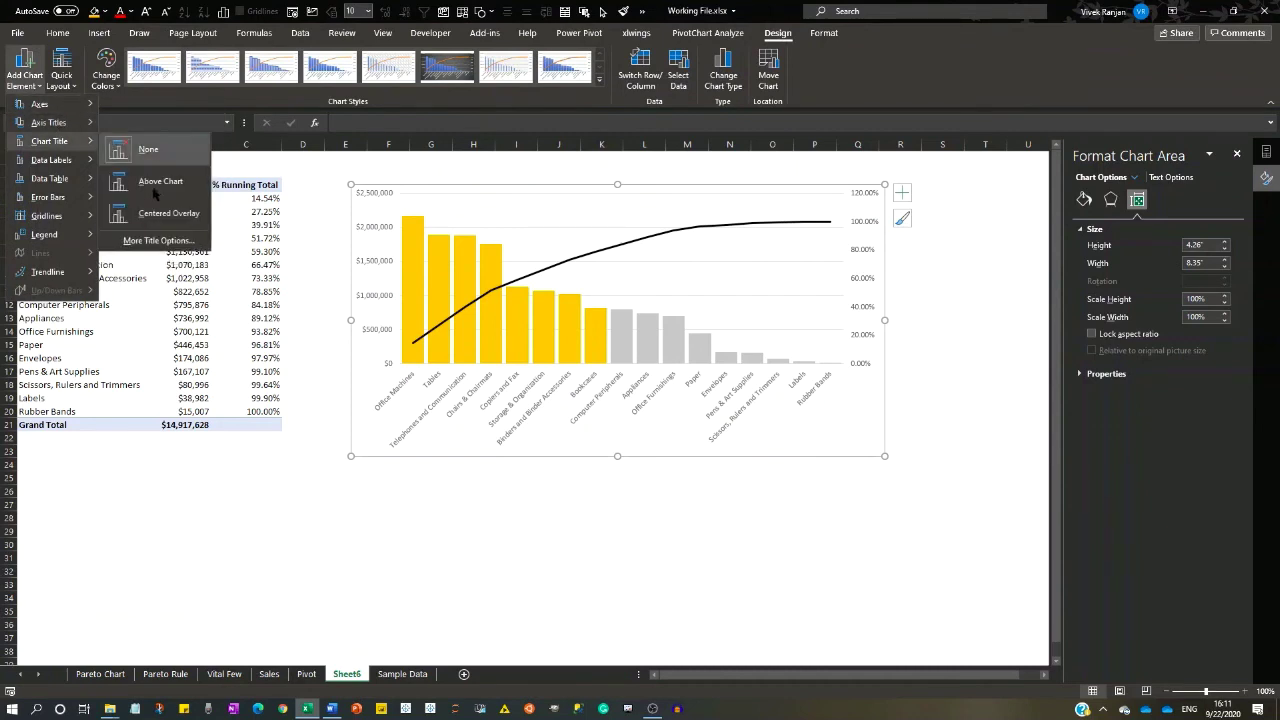
pyautogui.click(155, 193)
pyautogui.doubleClick(606, 199)
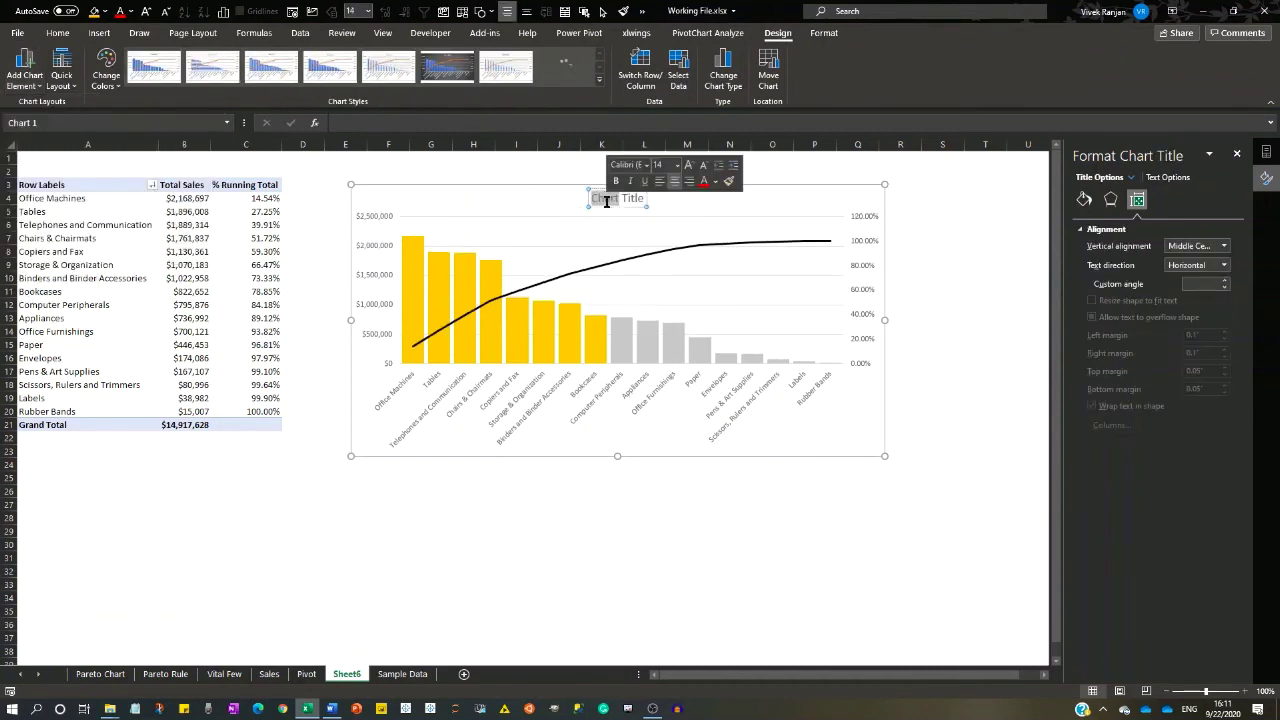
pyautogui.tripleClick(606, 201)
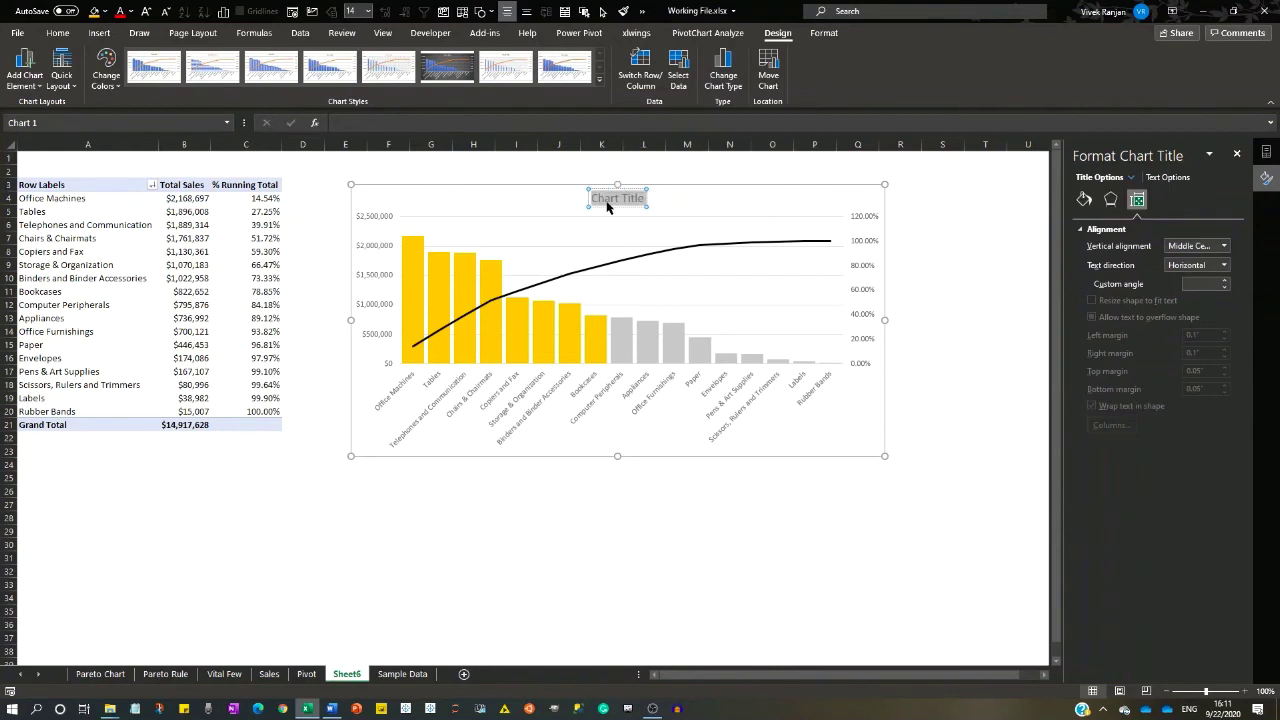
pyautogui.write('Total Sales')
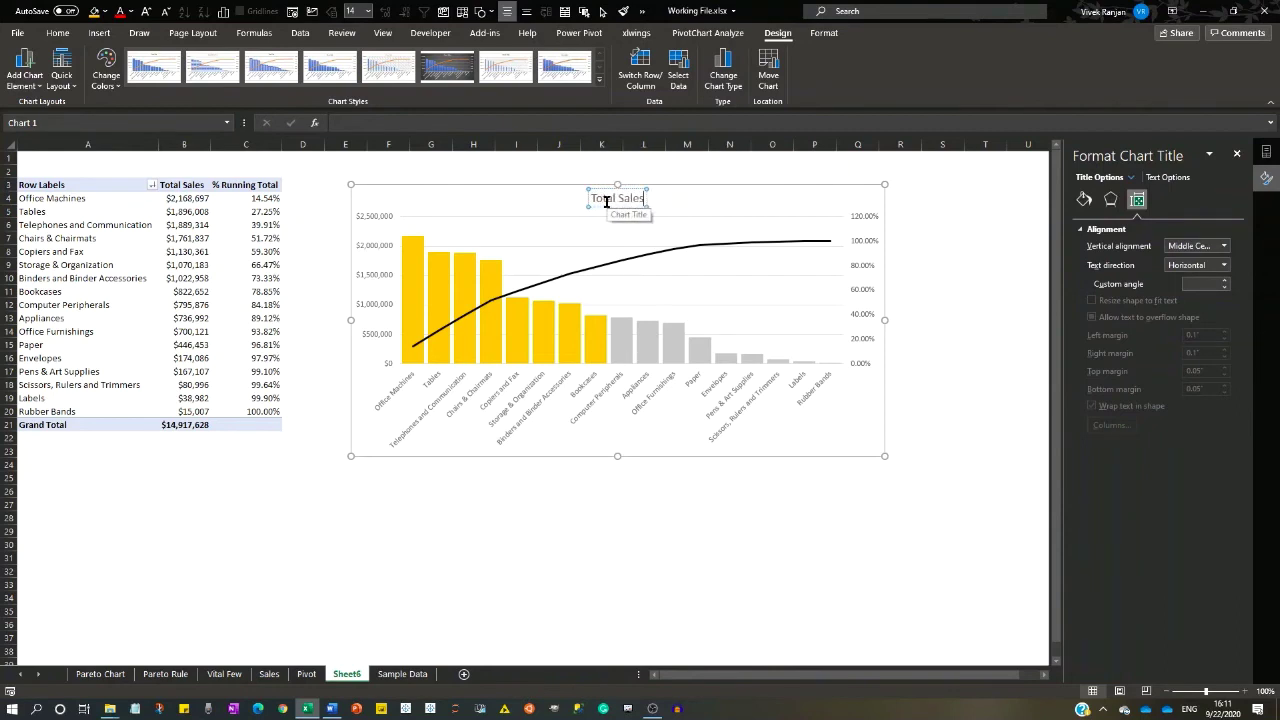
pyautogui.click(473, 172)
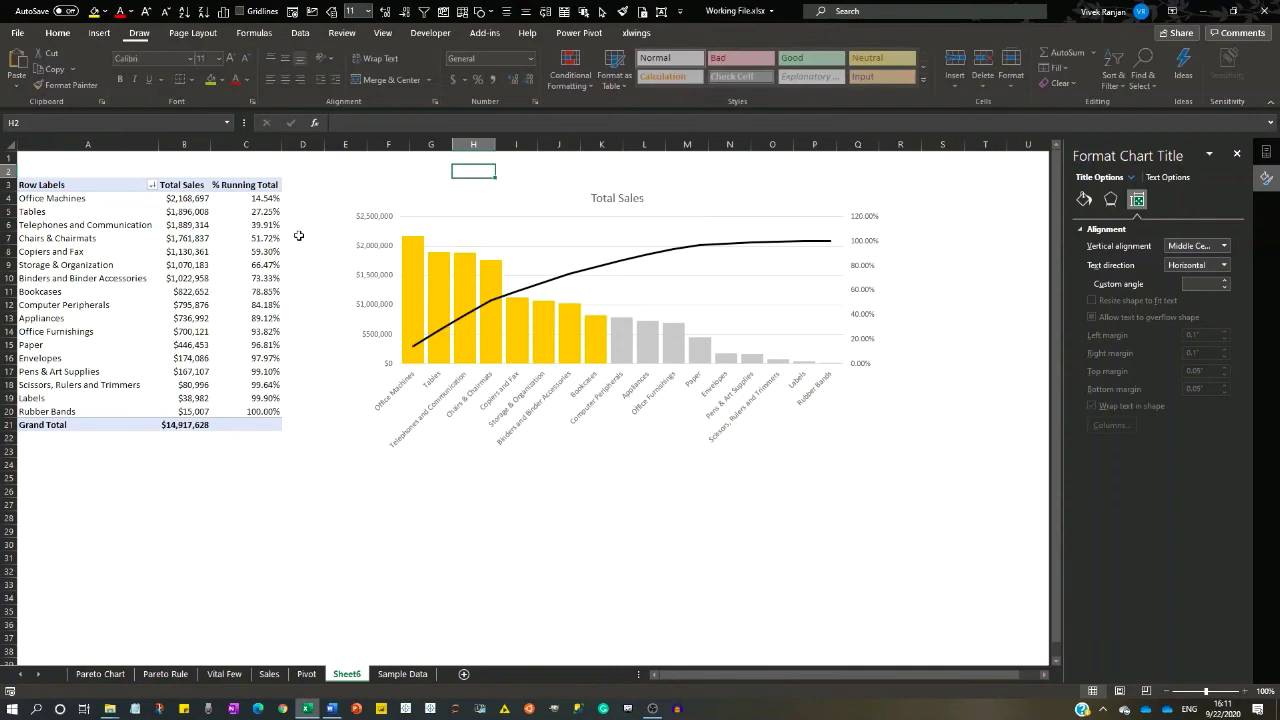
# Step: Apply the gold Medium style with a solid header row to the PivotTable
pyautogui.click(230, 251)
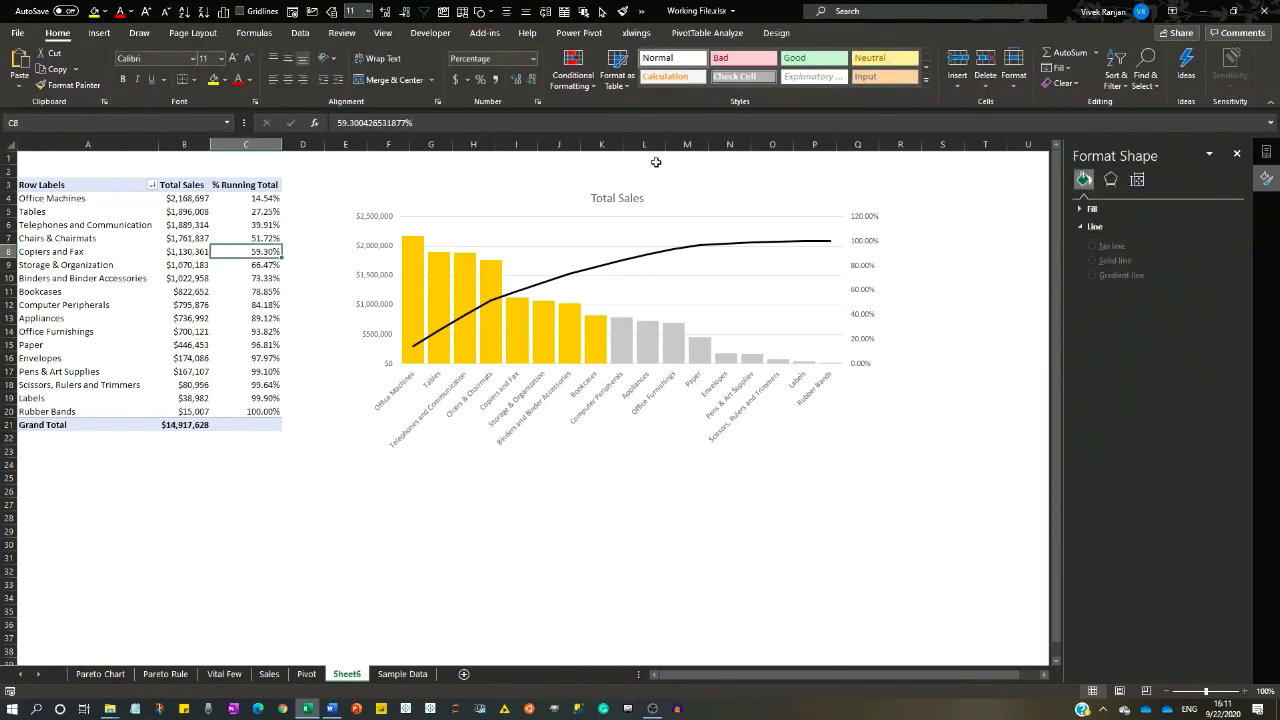
pyautogui.click(776, 32)
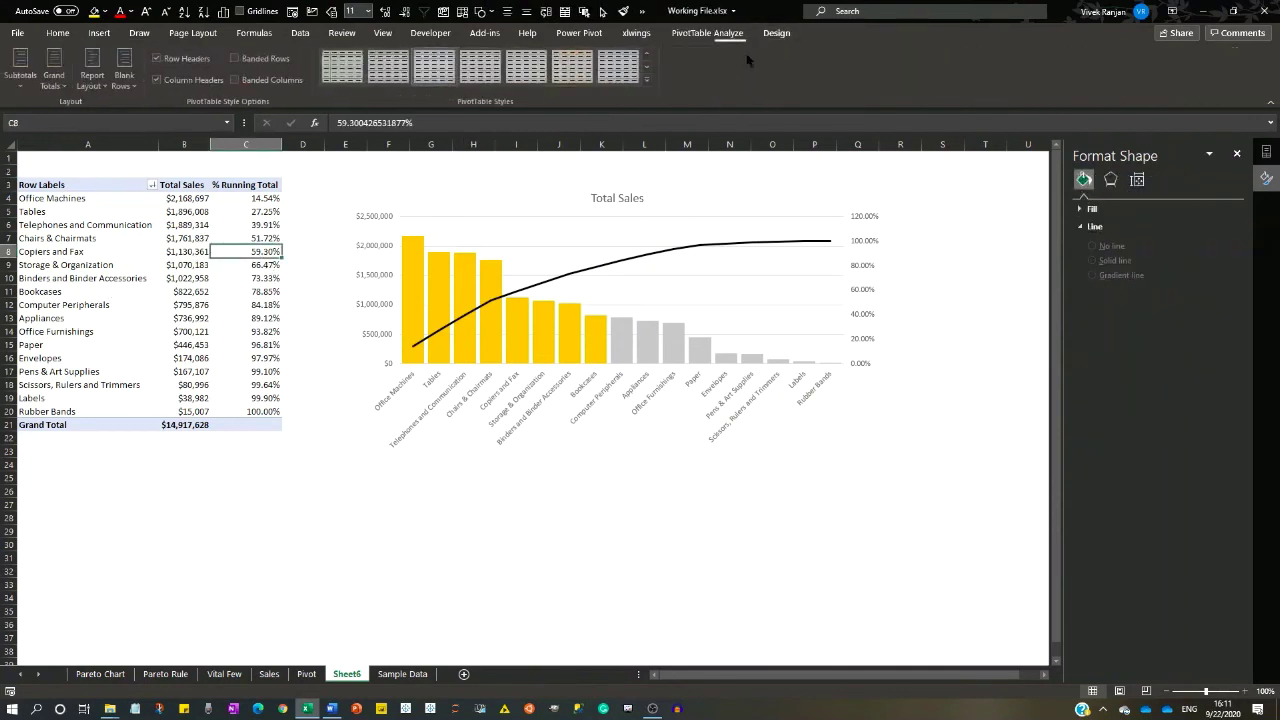
pyautogui.click(649, 79)
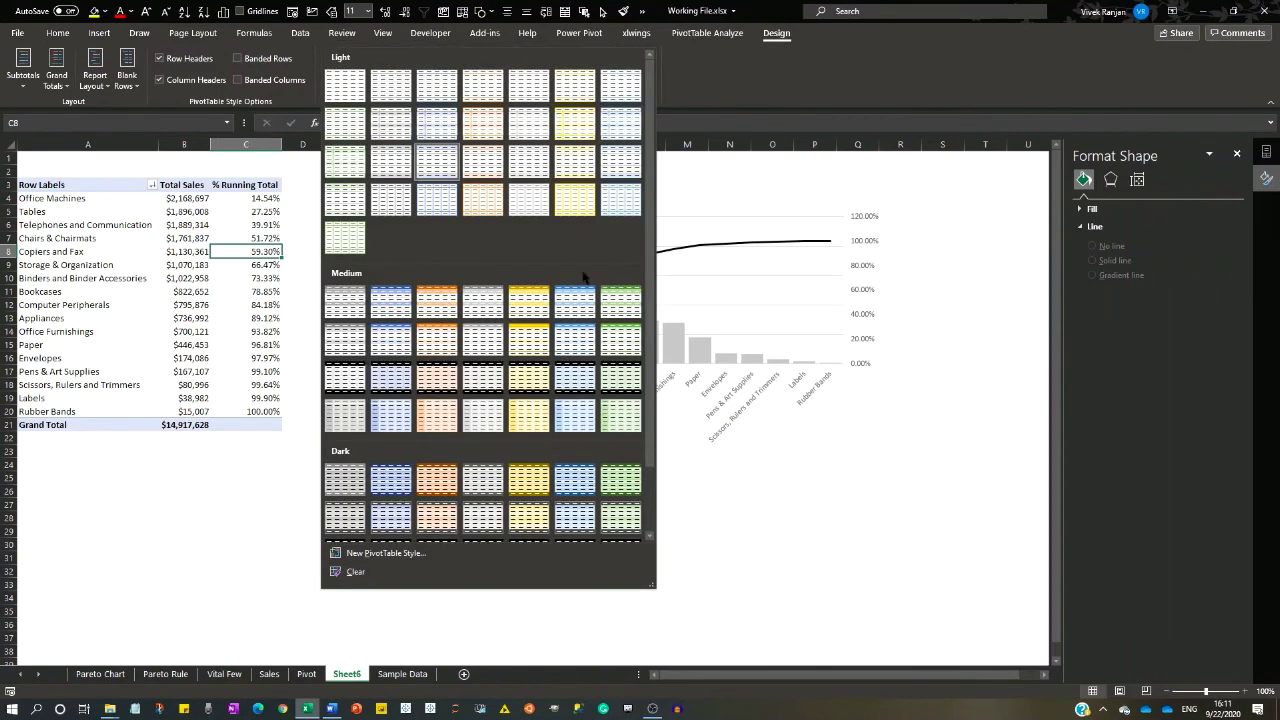
pyautogui.click(525, 341)
pyautogui.click(272, 517)
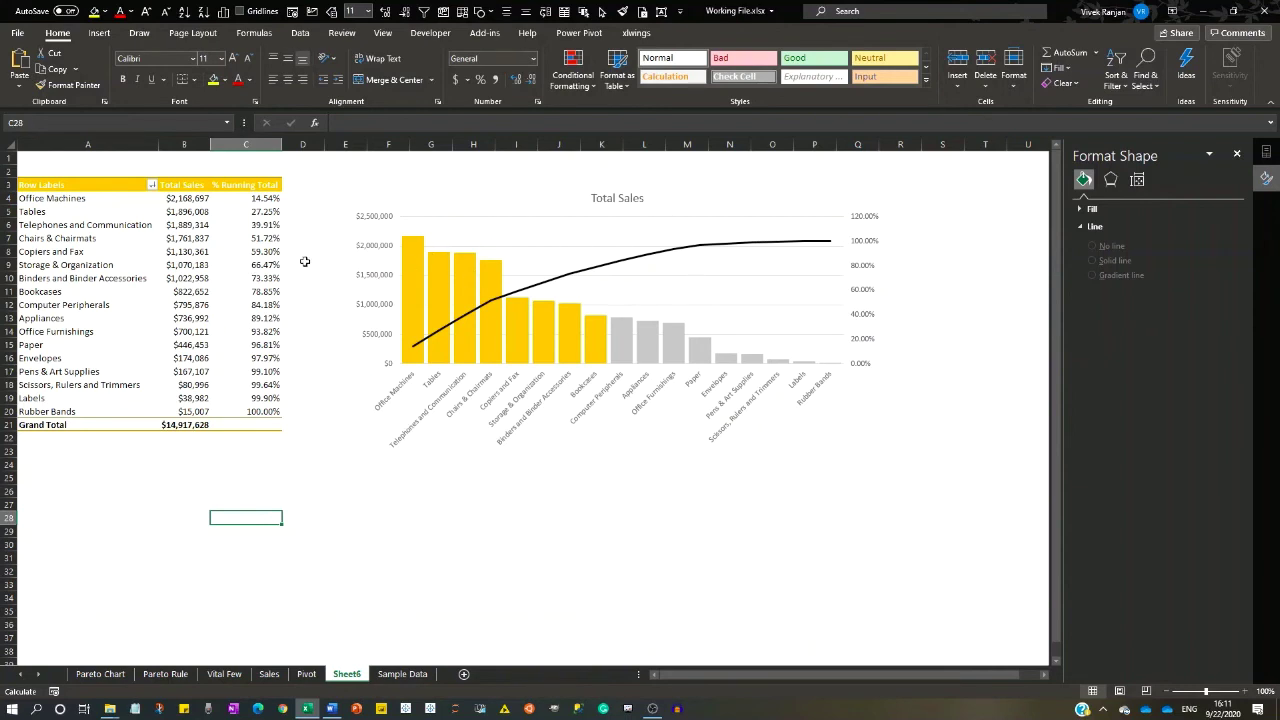
# Step: Review the built-in Pareto chart on Sample Data and the Pareto option among the statistical charts, and return to Sheet6
pyautogui.click(402, 673)
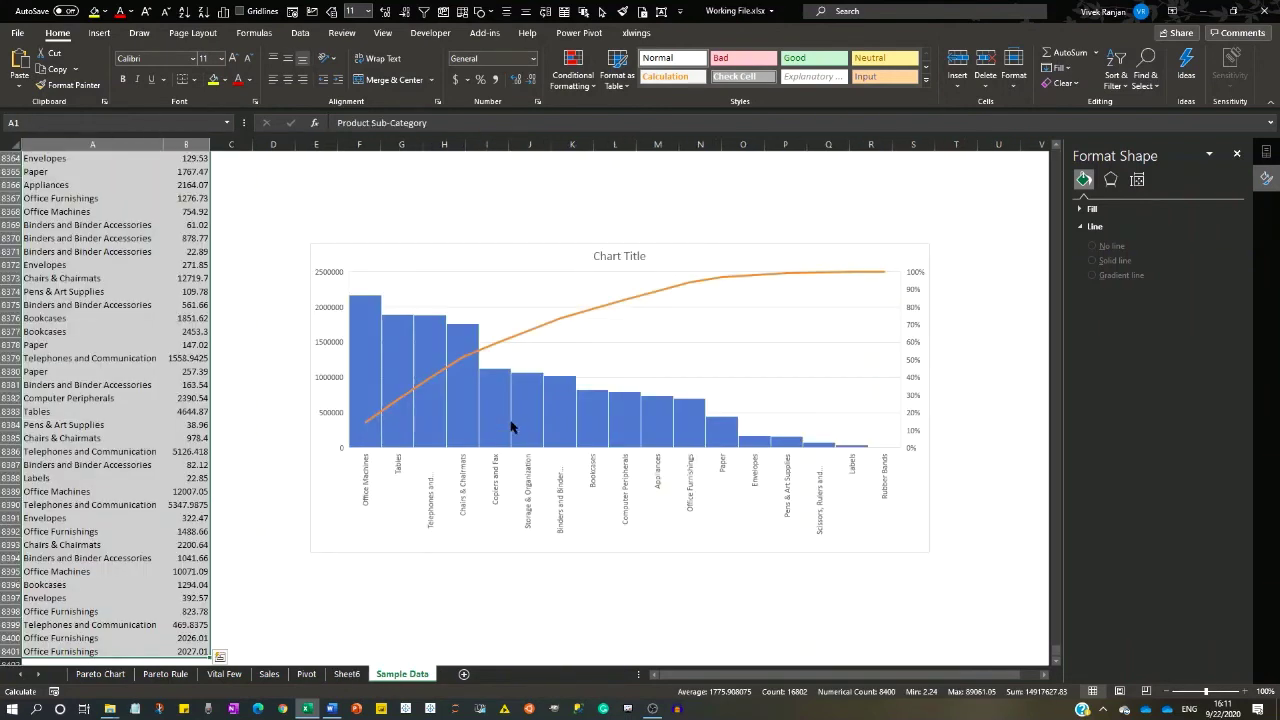
pyautogui.click(551, 252)
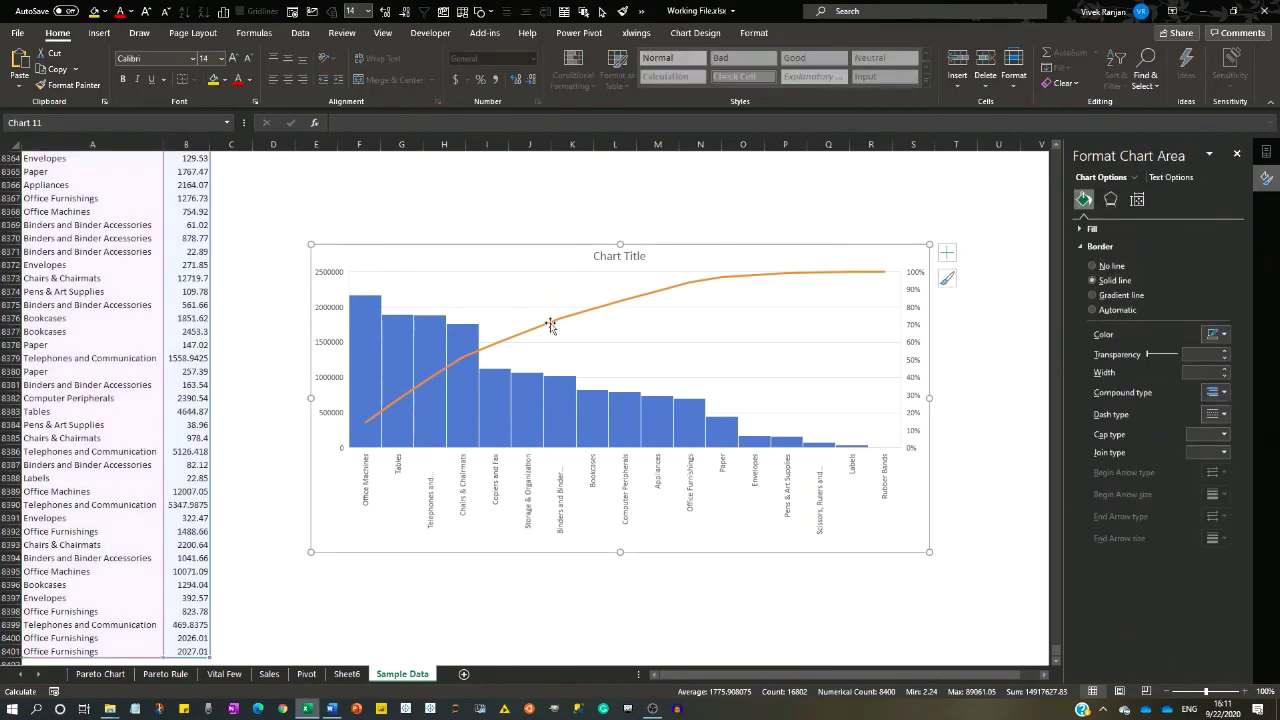
pyautogui.click(99, 33)
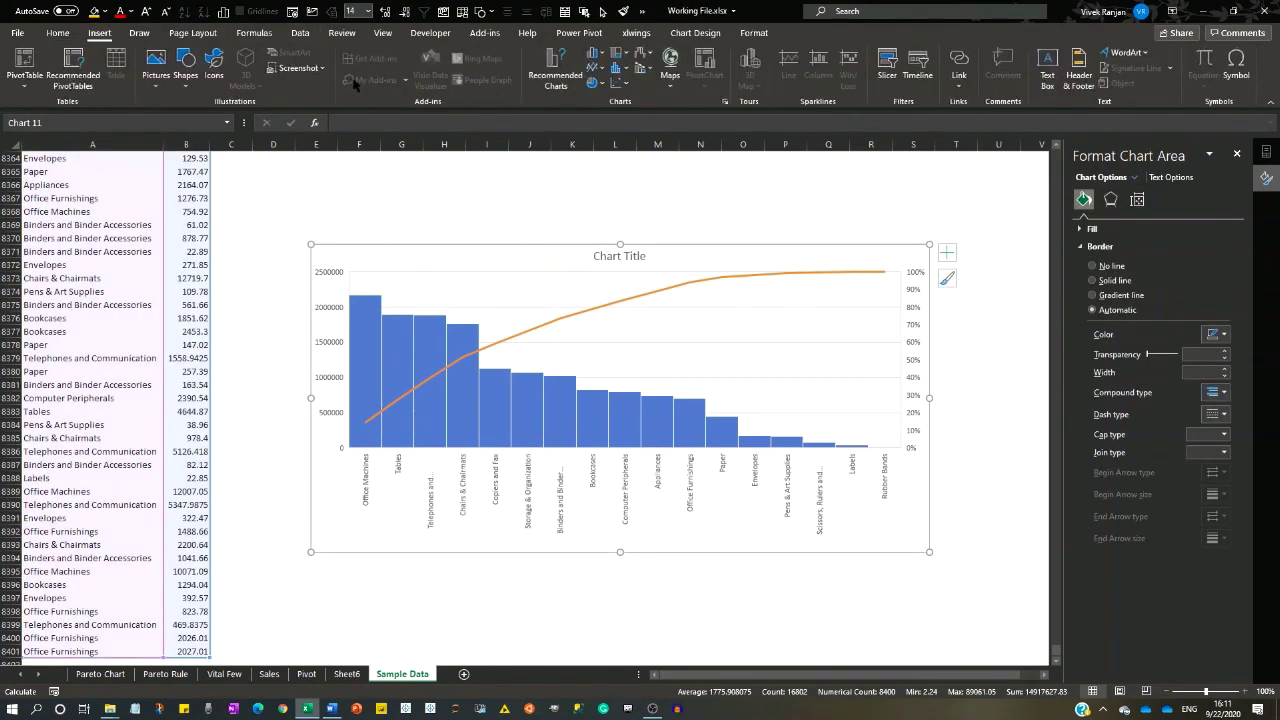
pyautogui.click(621, 68)
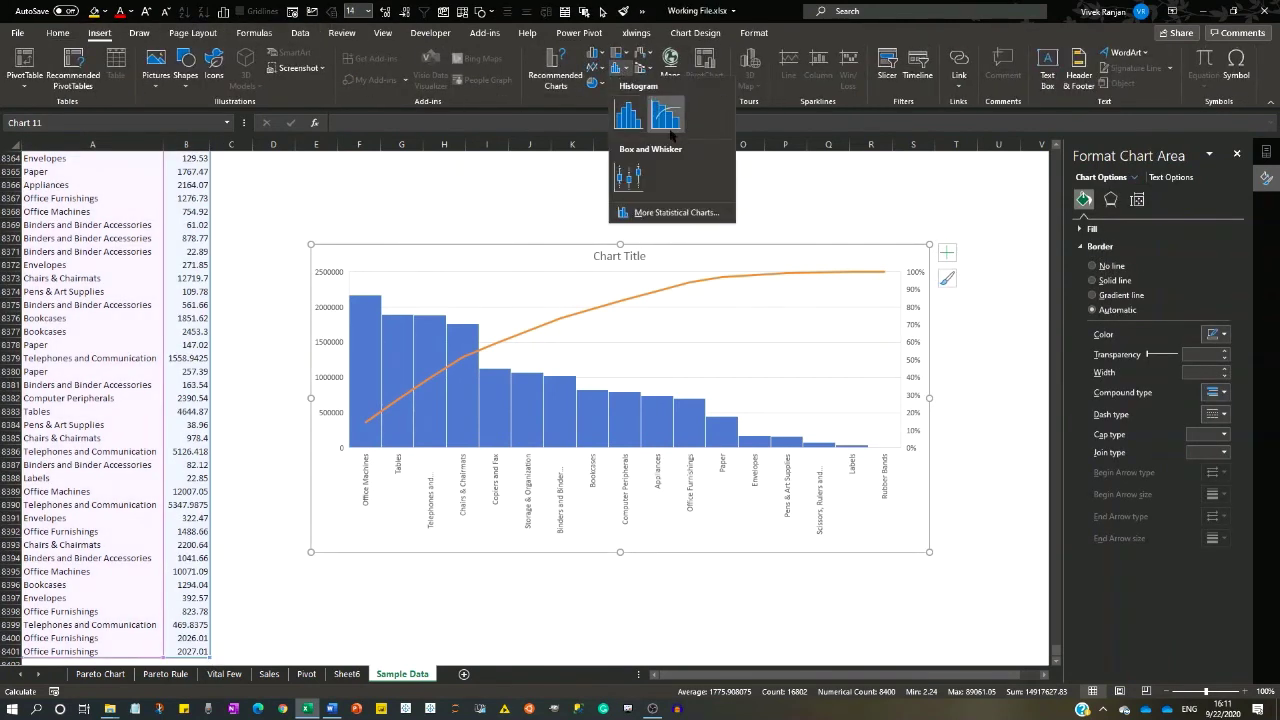
pyautogui.press('Escape')
pyautogui.click(346, 673)
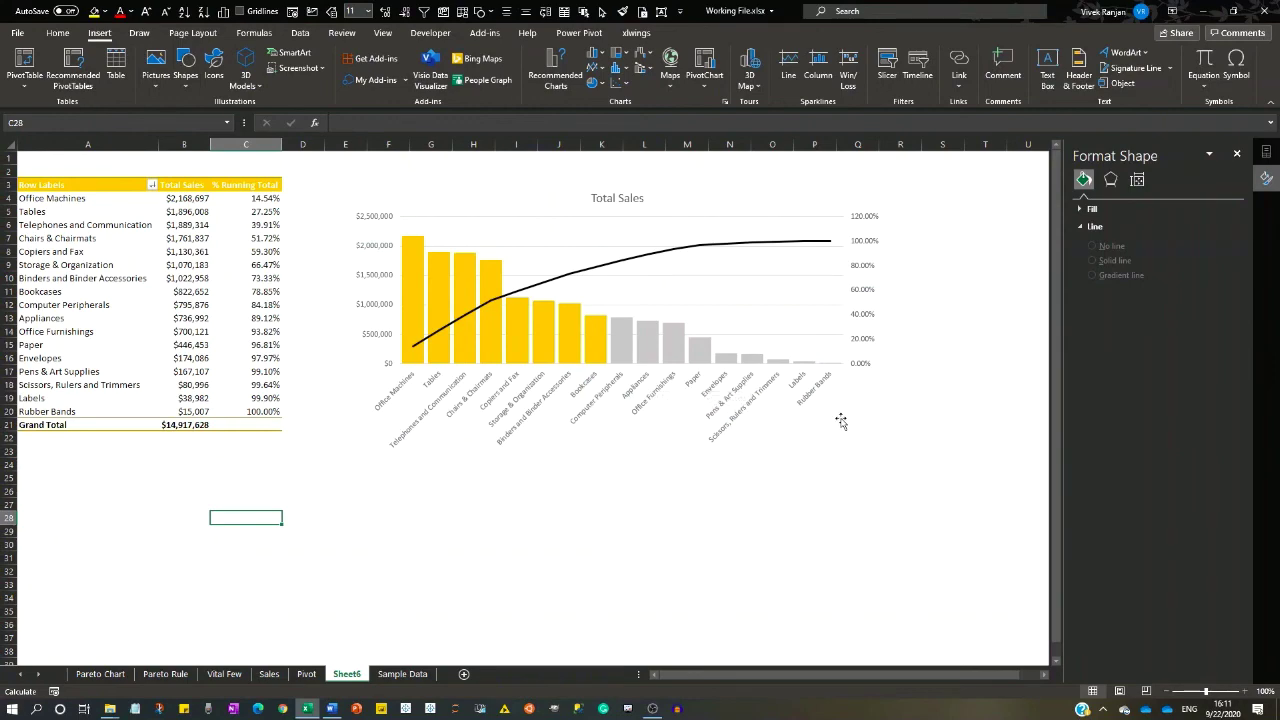
# Step: Switch to the browser and view the My Blog page of the vivran.in website
pyautogui.hotkey('ctrl', 'pagedown')
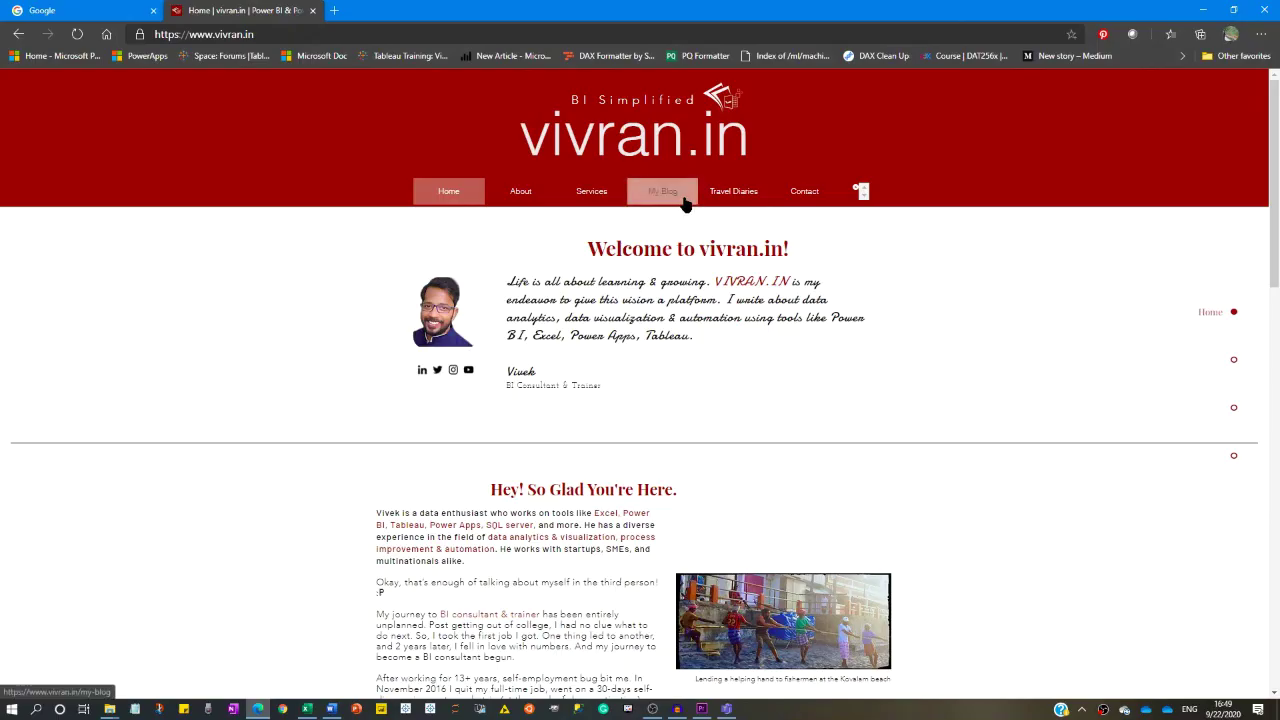
pyautogui.click(686, 199)
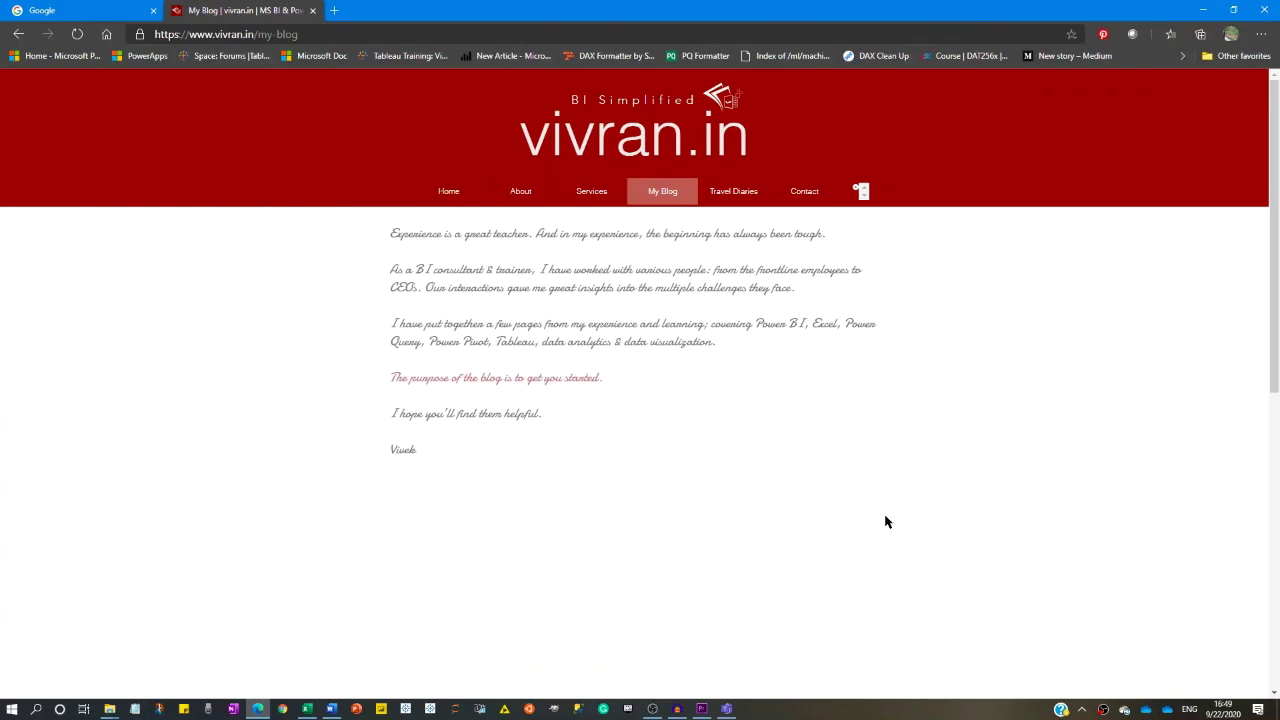
pyautogui.scroll(-3, 880, 480)
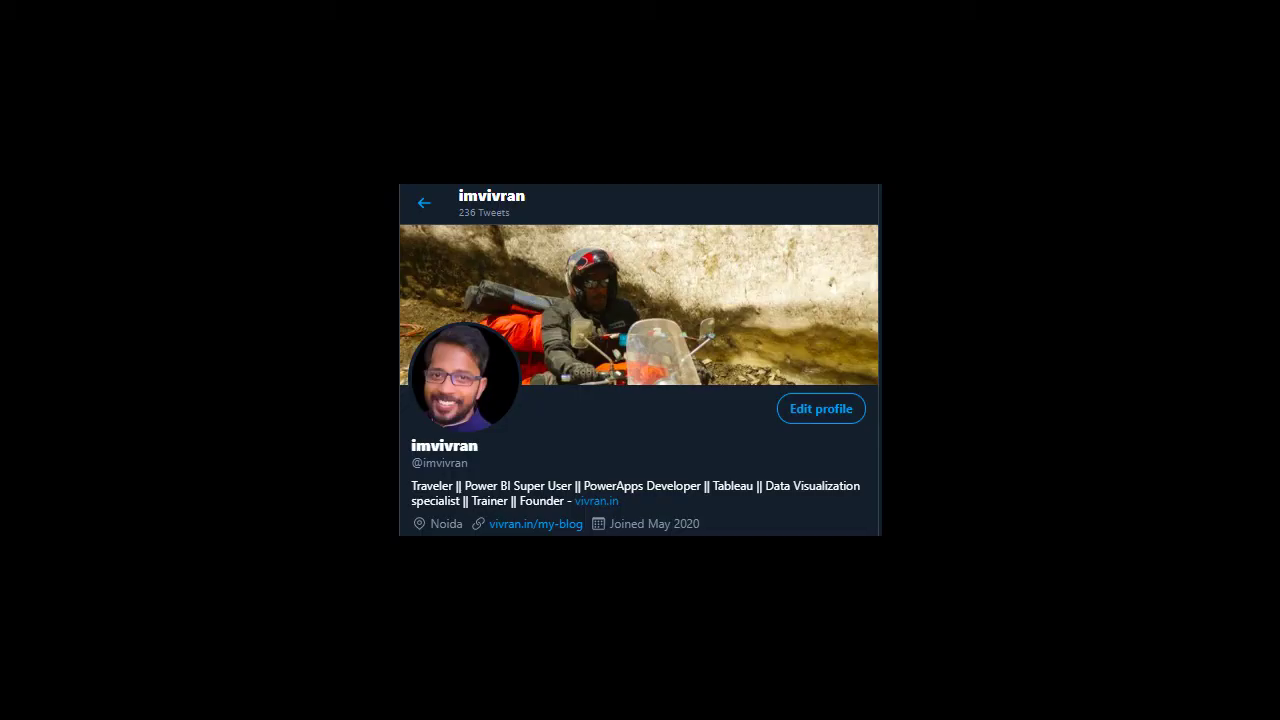